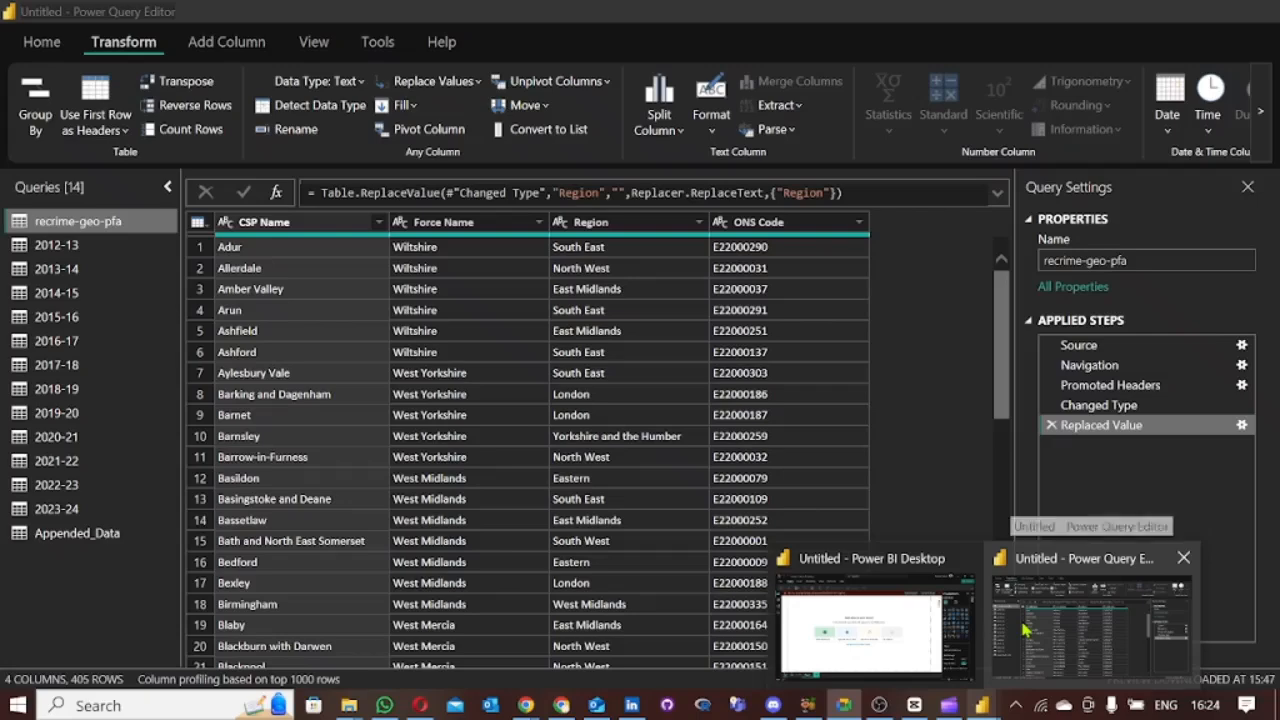
Step: Switch to the Power Query Editor and examine the rows of the recrime-geo-pfa table, including its Force Name and Region columns
left_click(1023, 630)
left_click_drag(997, 373, 1005, 265)
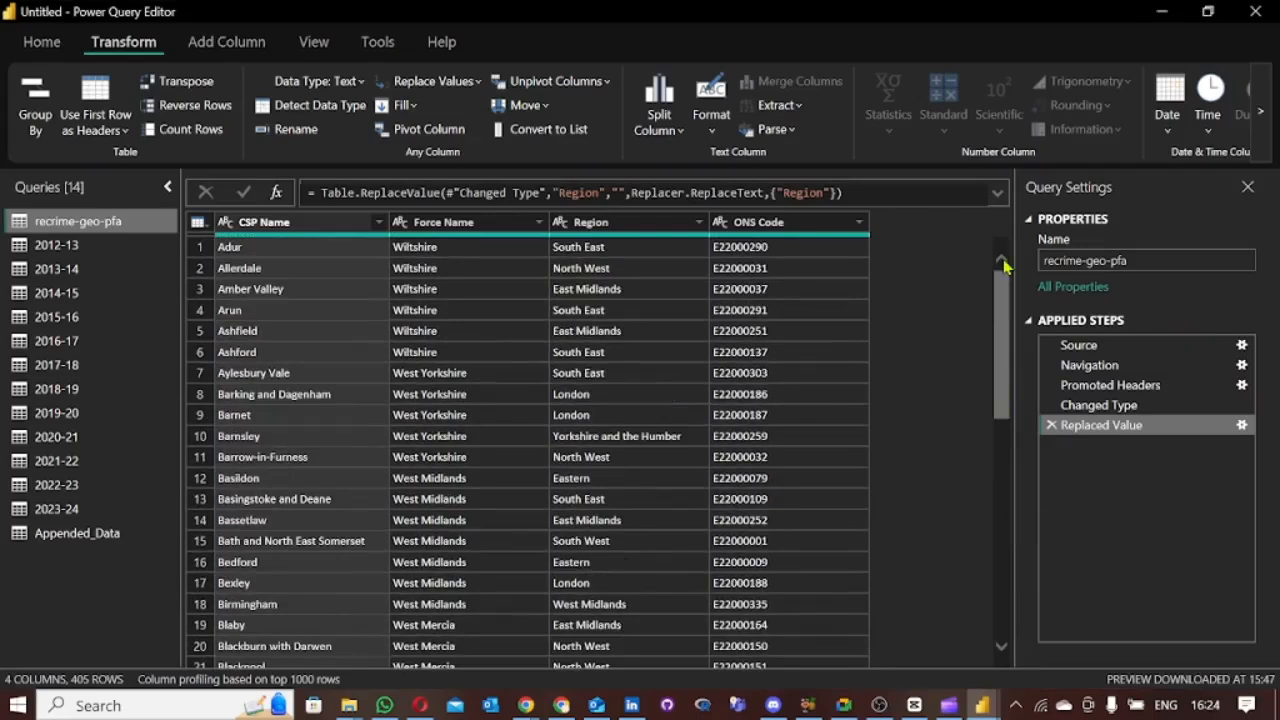
left_click_drag(1006, 305, 1000, 257)
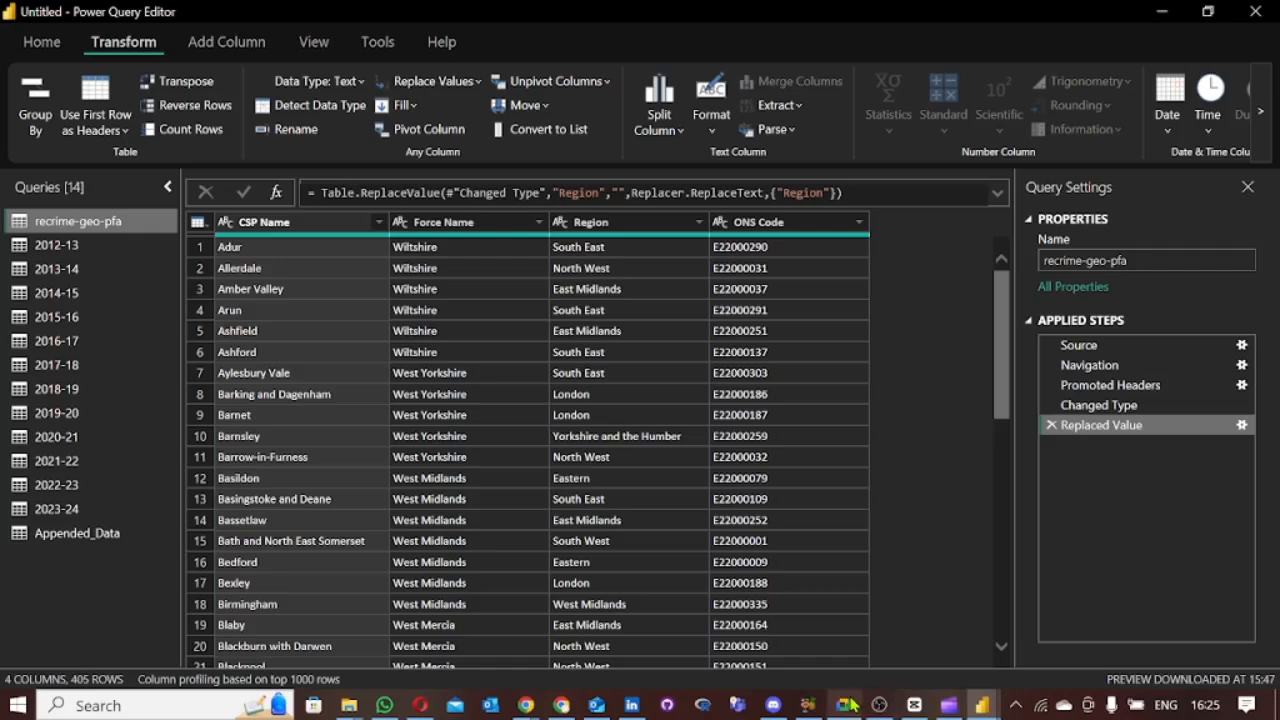
mouse_move(846, 705)
left_click(855, 663)
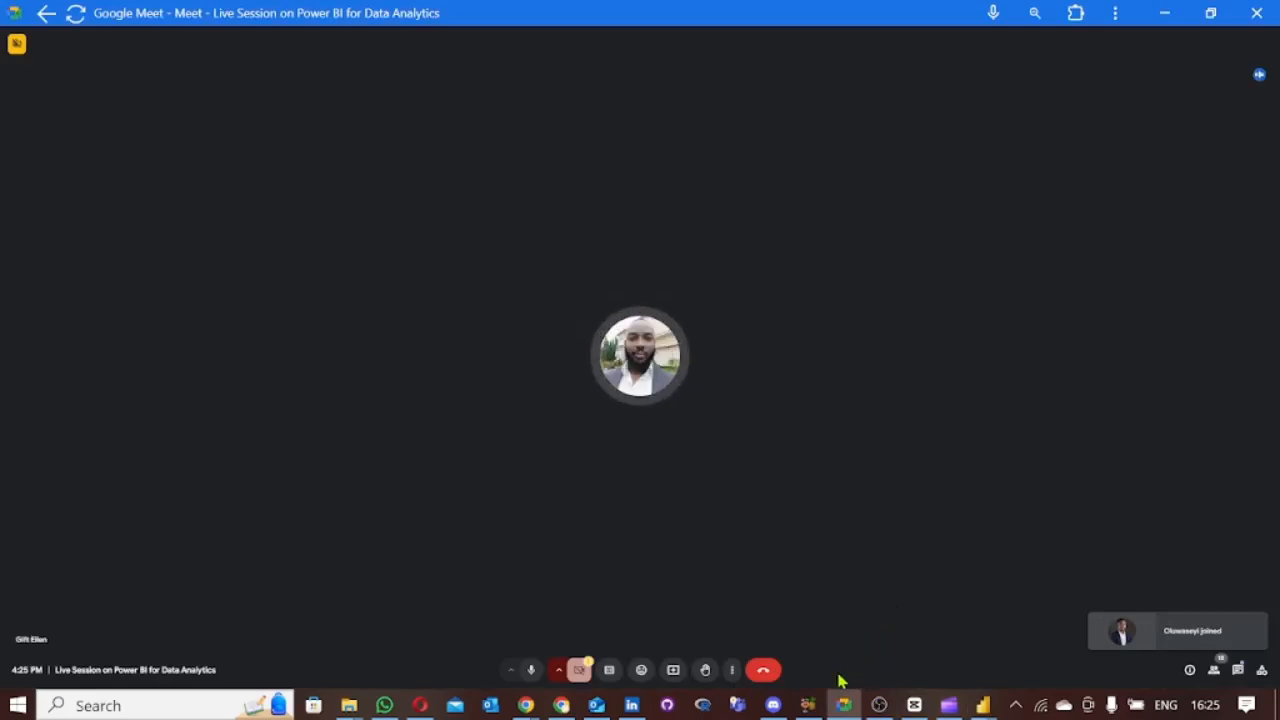
left_click(844, 705)
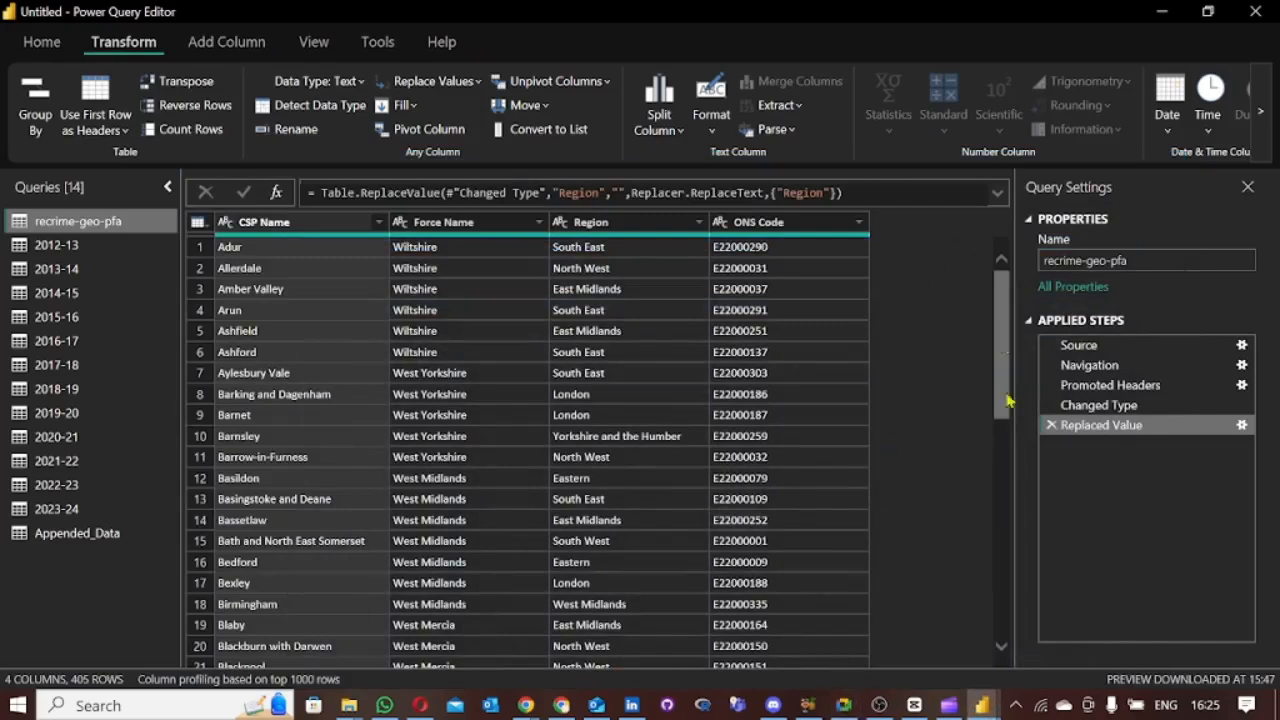
left_click_drag(996, 401, 1001, 263)
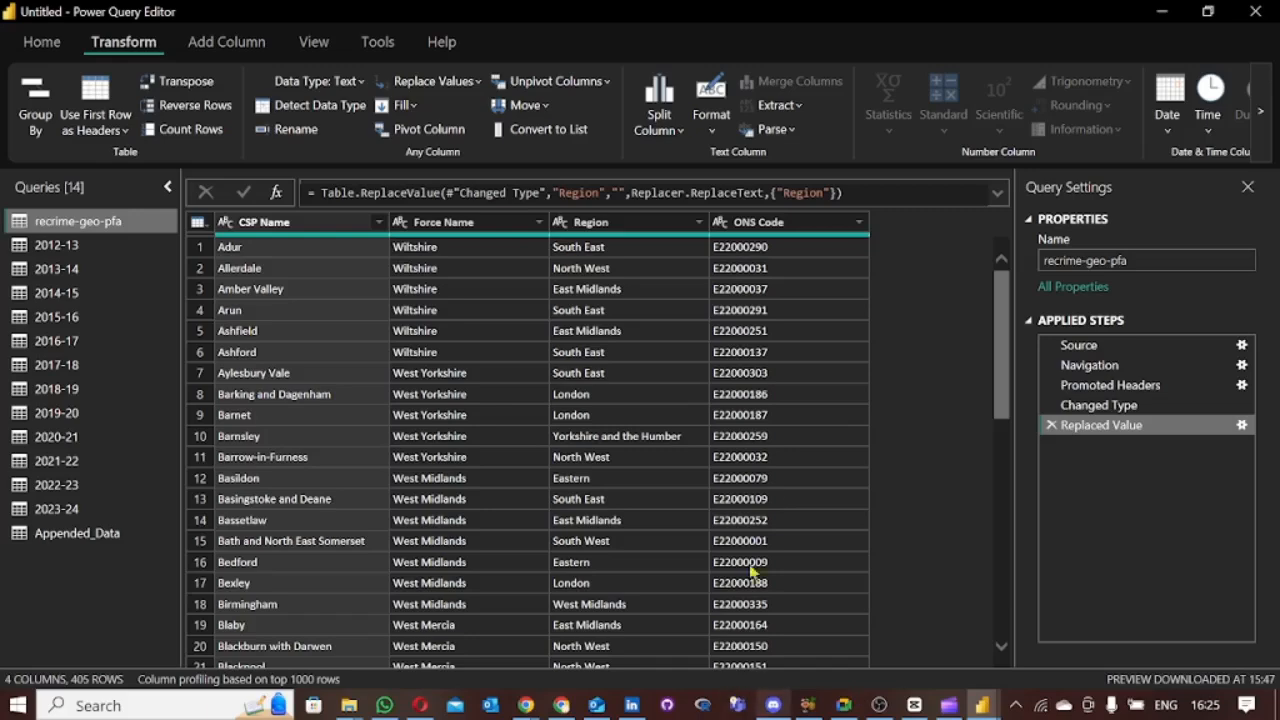
left_click_drag(1005, 320, 1003, 280)
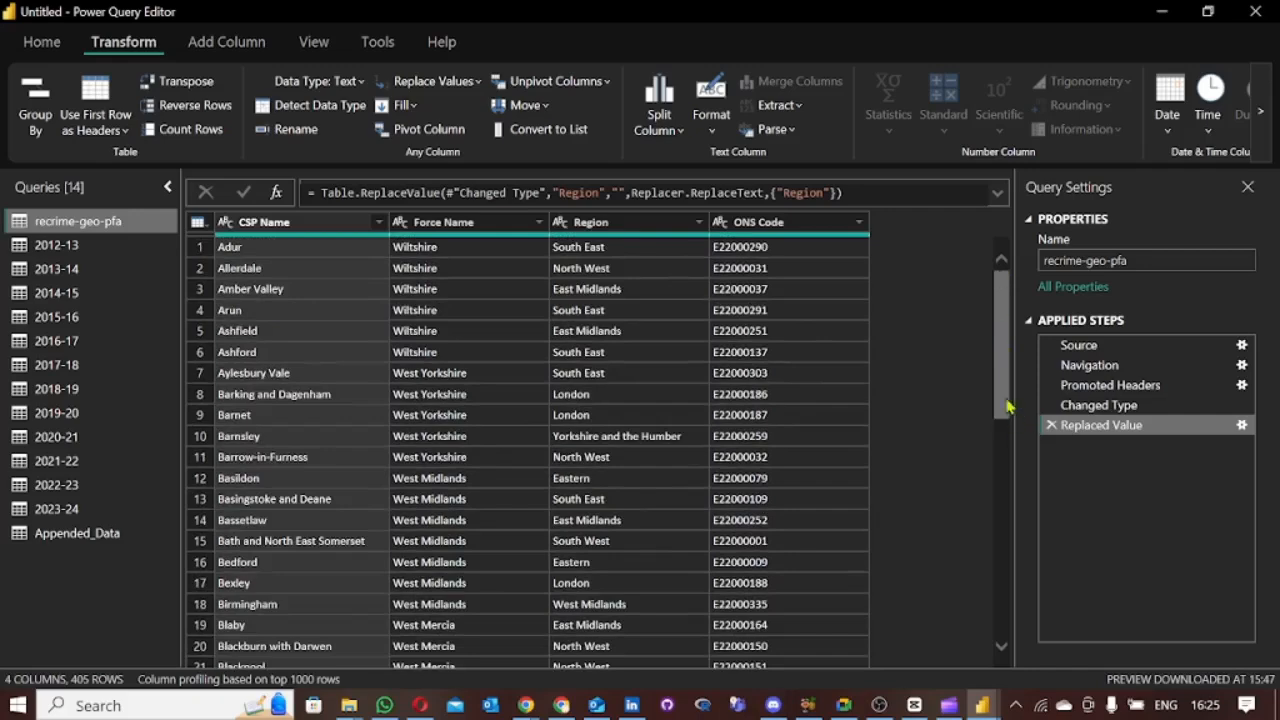
left_click_drag(1005, 348, 1003, 300)
left_click_drag(1003, 344, 1006, 414)
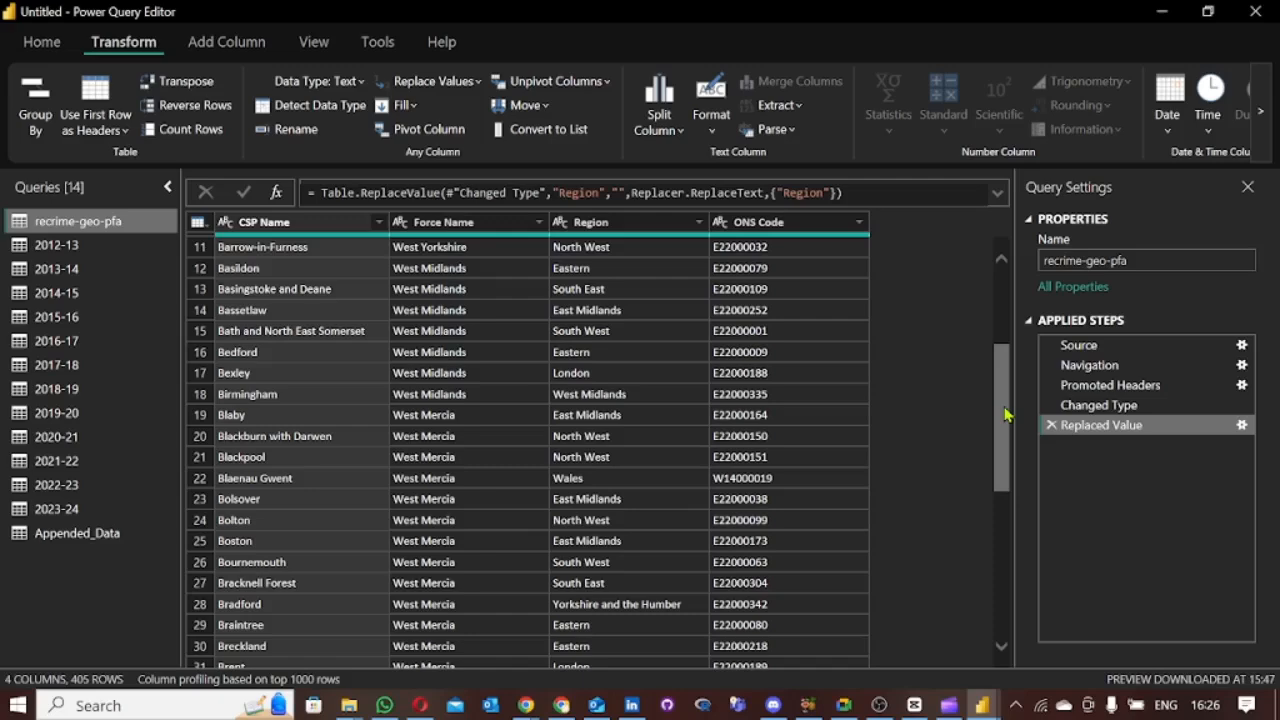
left_click_drag(1006, 414, 1003, 651)
left_click_drag(997, 571, 980, 307)
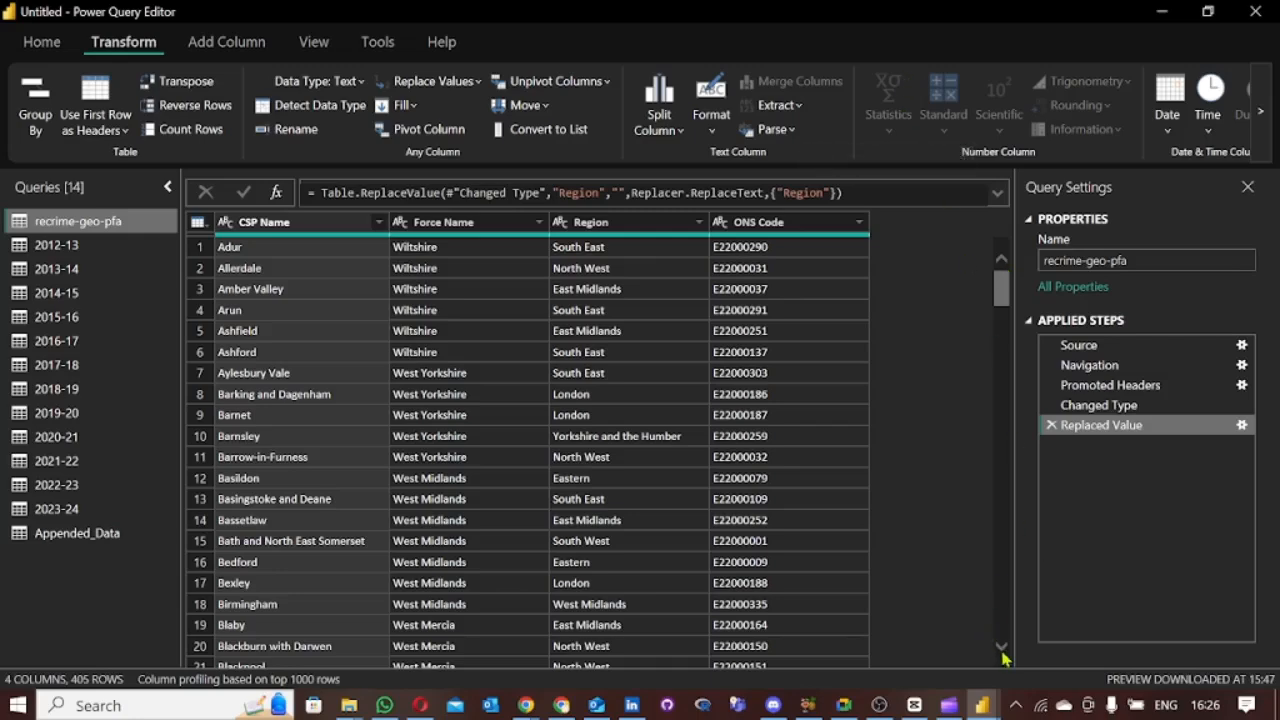
left_click_drag(1002, 650, 1002, 650)
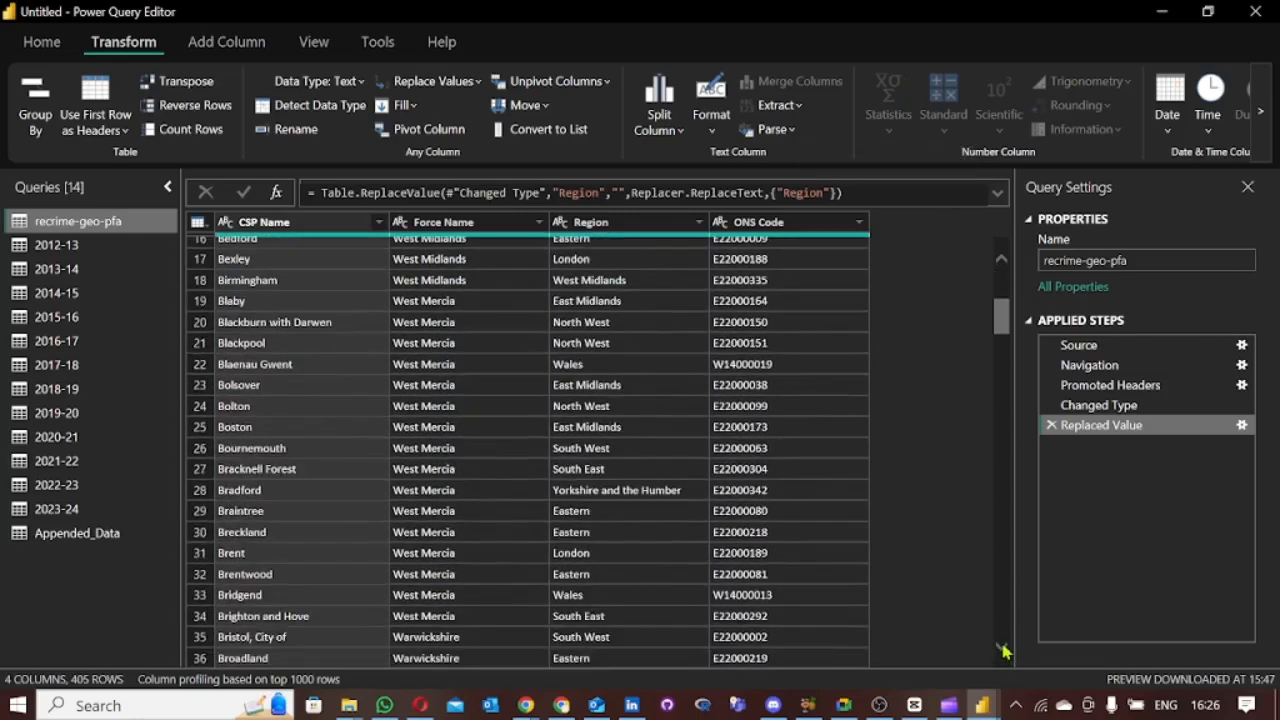
left_click(982, 706)
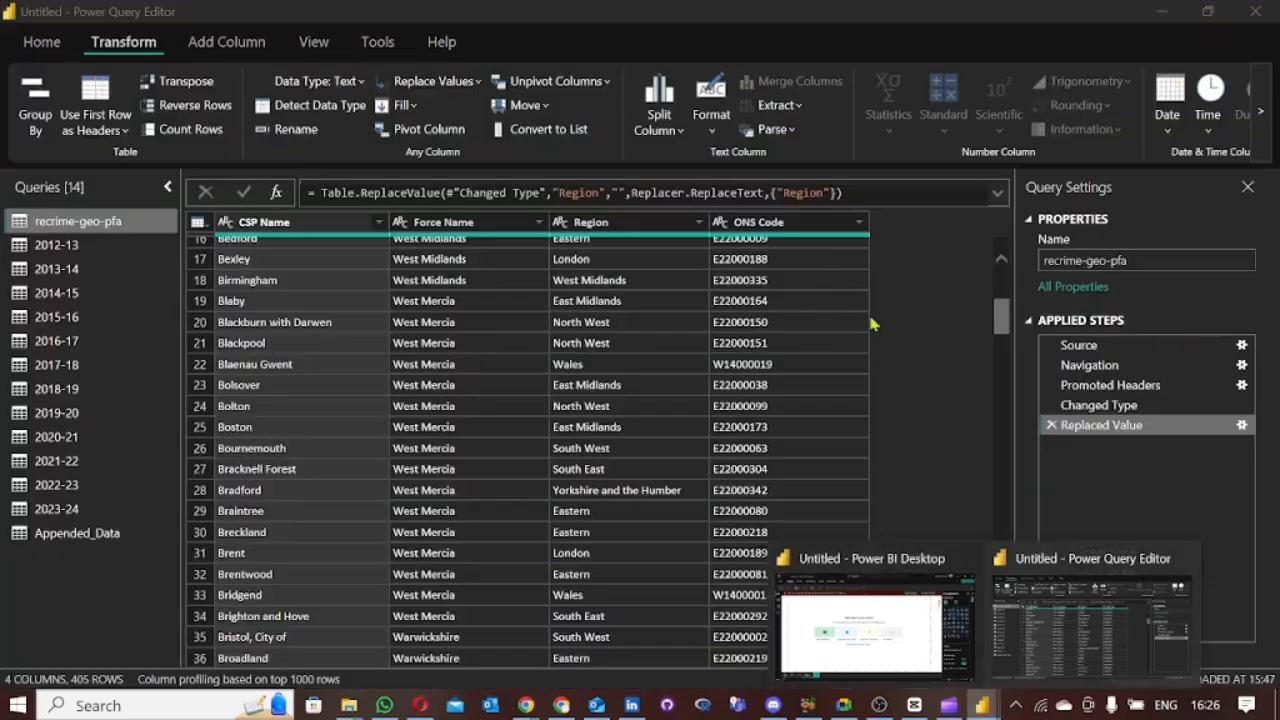
left_click(955, 473)
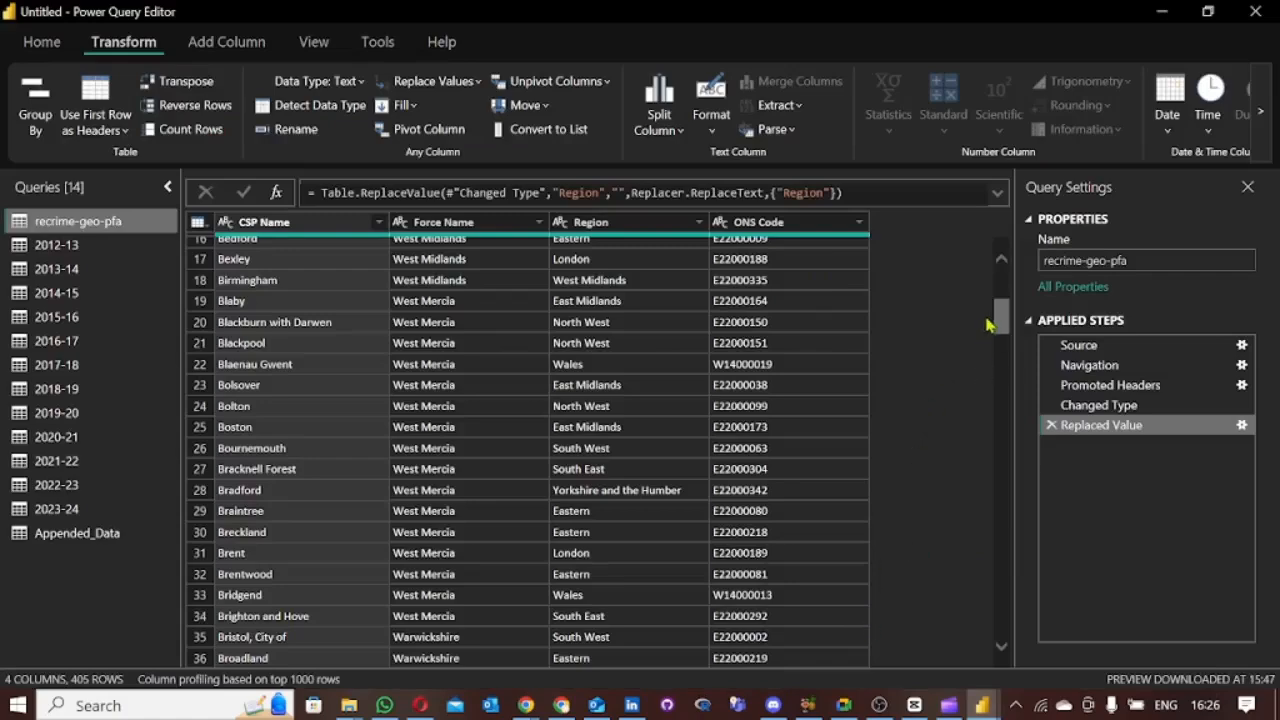
mouse_move(1000, 327)
left_mouse_down()
mouse_move(1000, 262)
mouse_move(996, 346)
left_mouse_up()
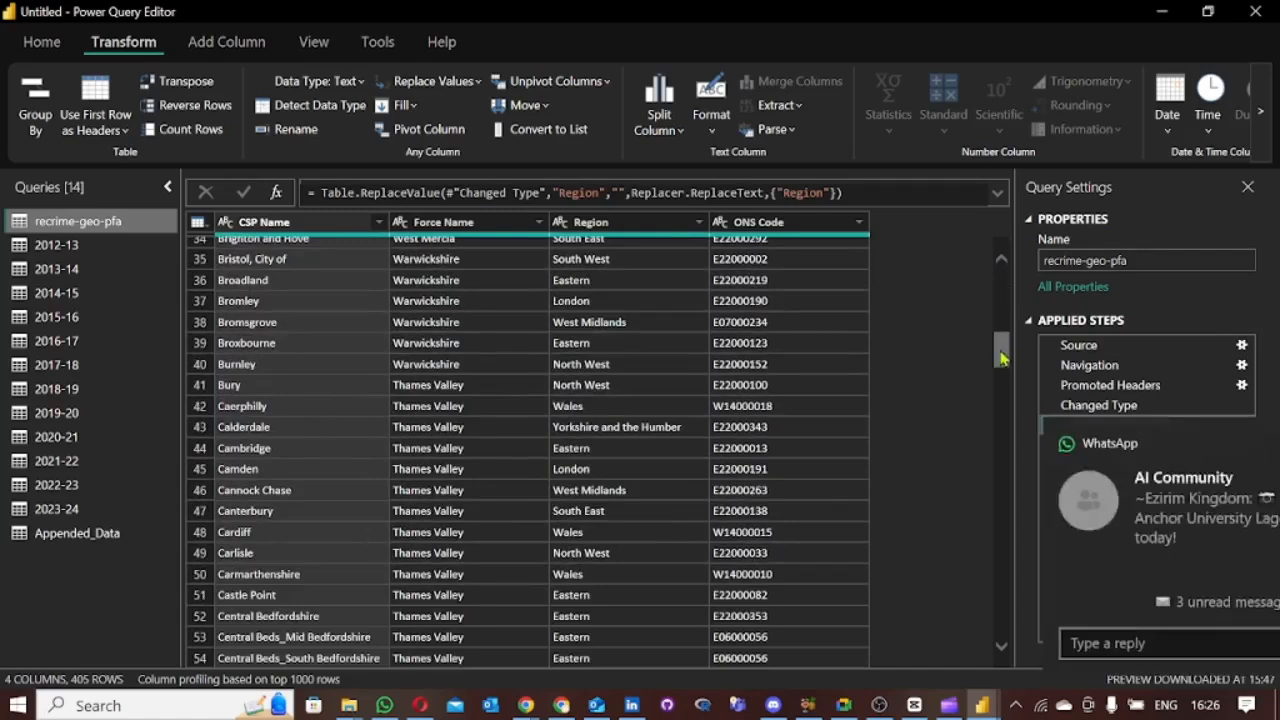
left_click(1236, 442)
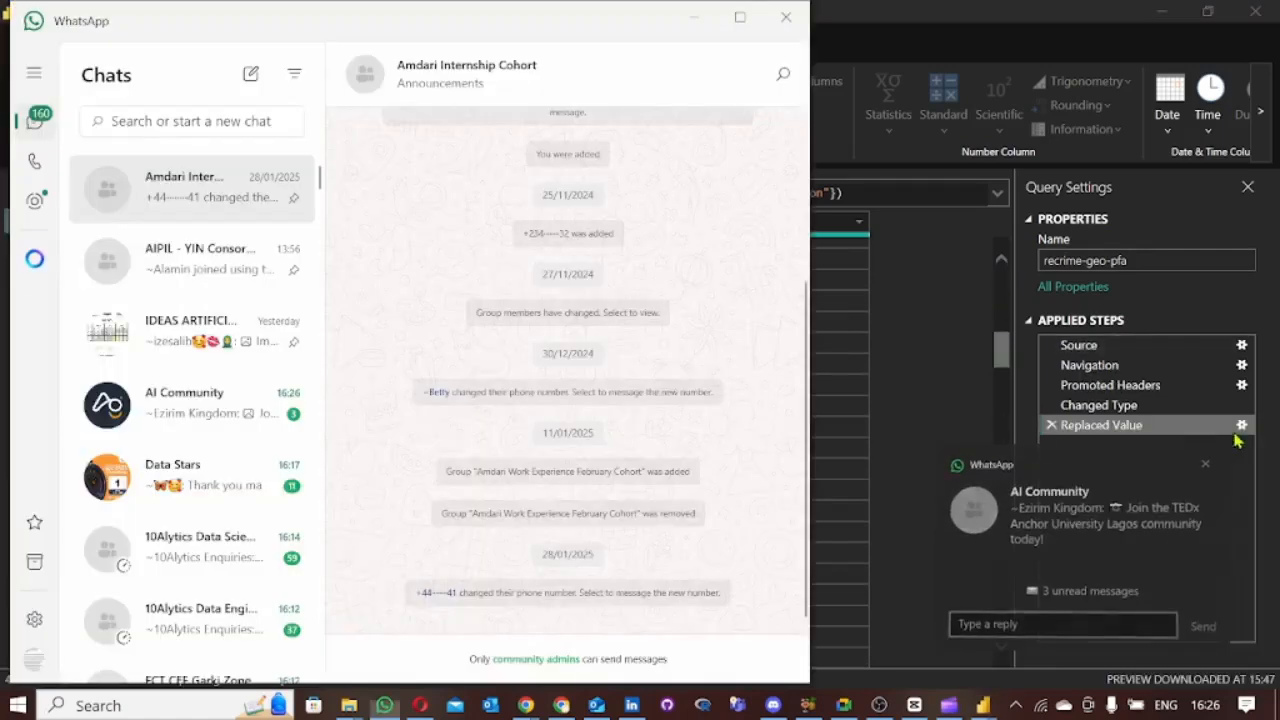
left_click(688, 20)
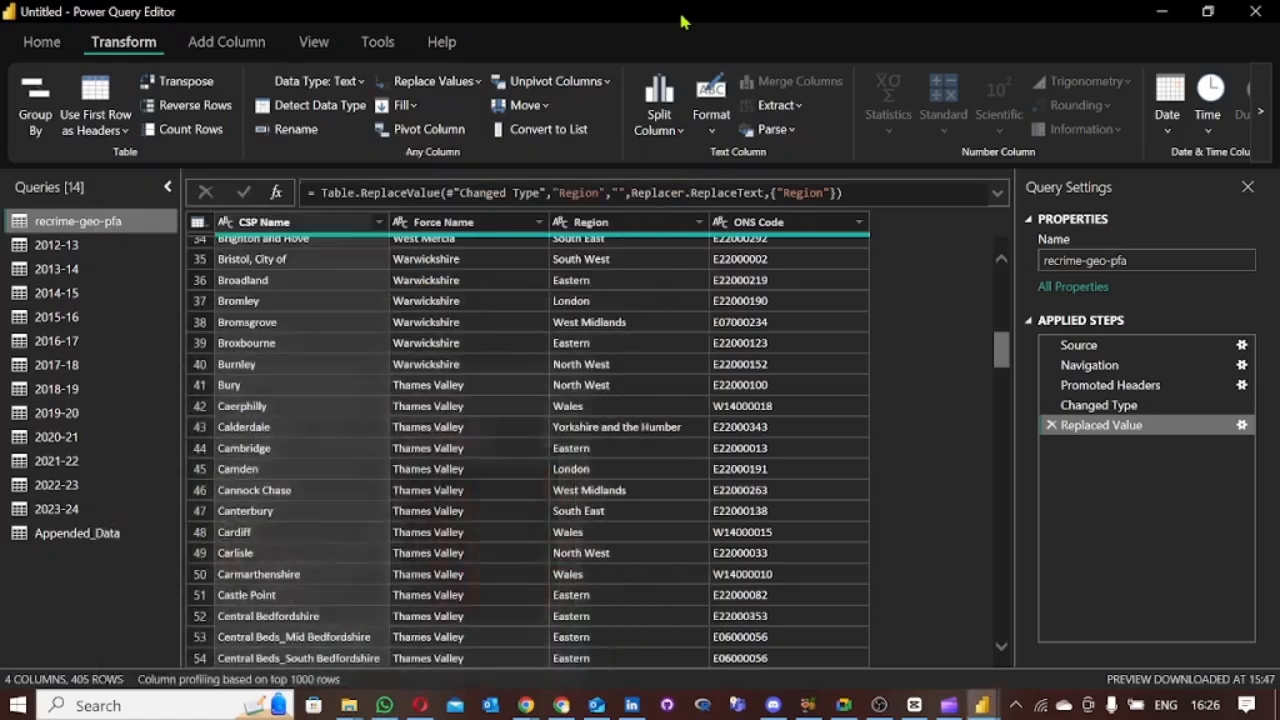
left_click_drag(1008, 360, 1004, 297)
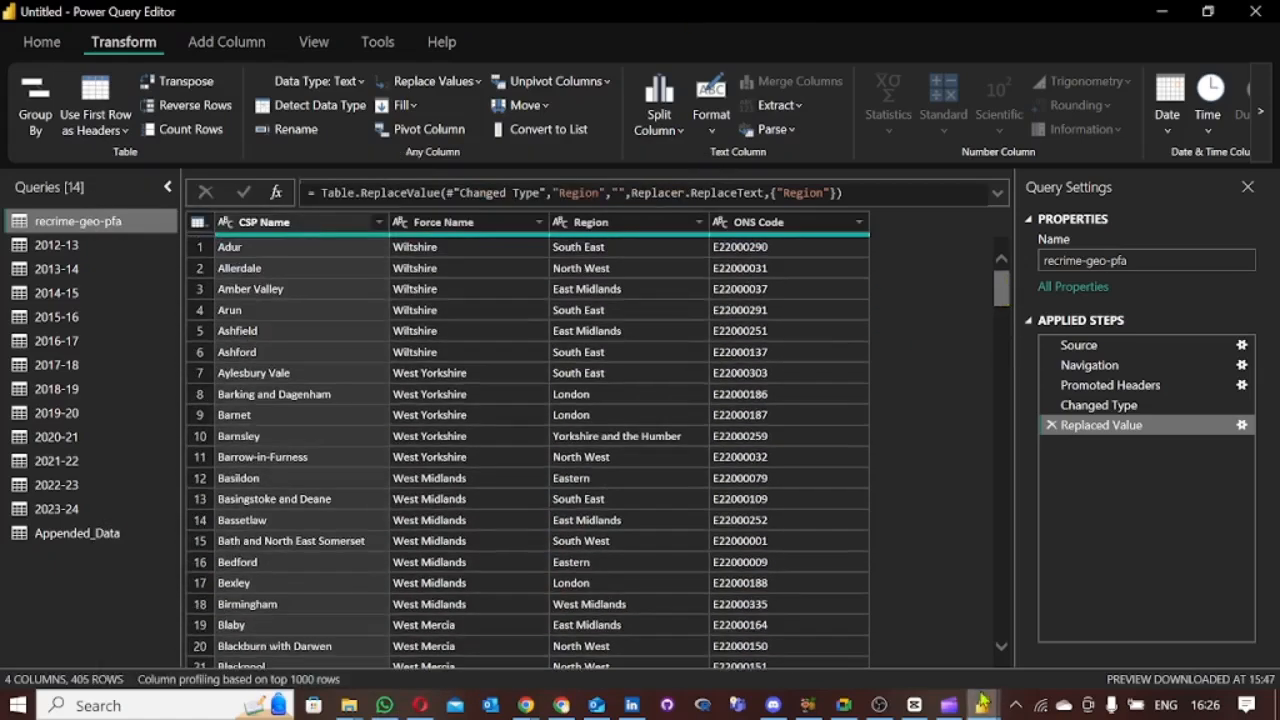
mouse_move(983, 703)
mouse_move(843, 705)
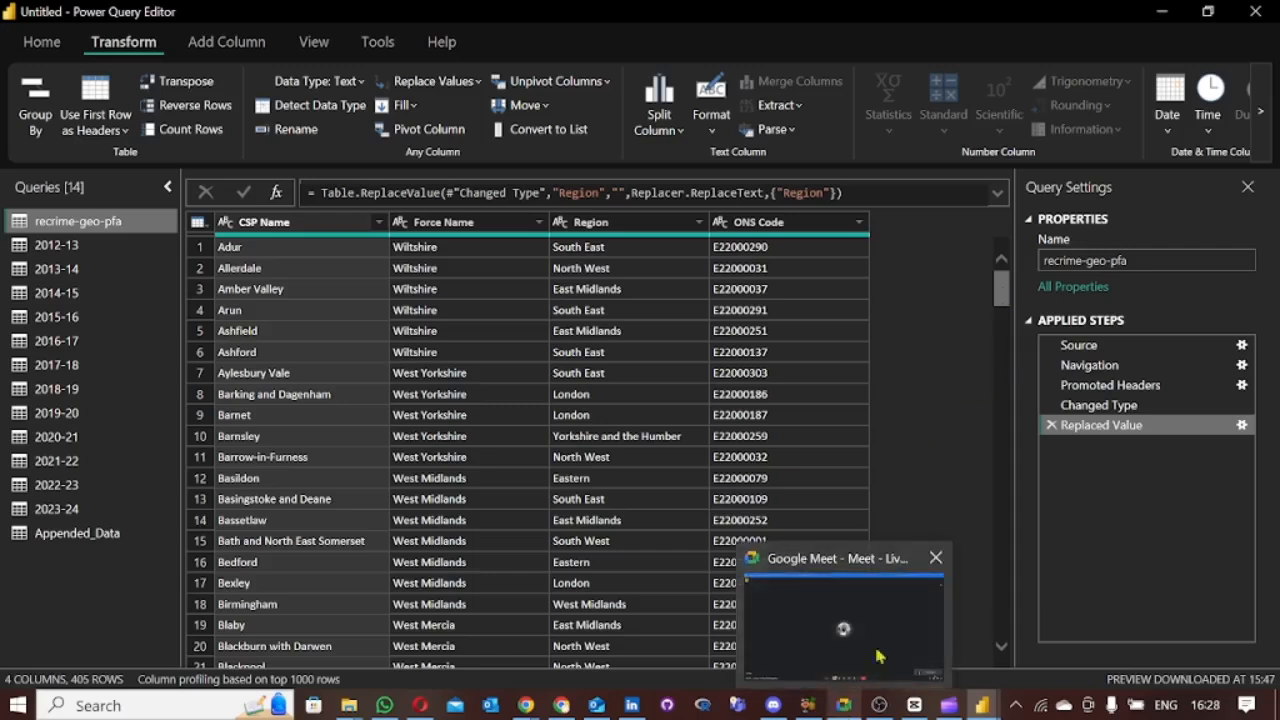
left_click(848, 416)
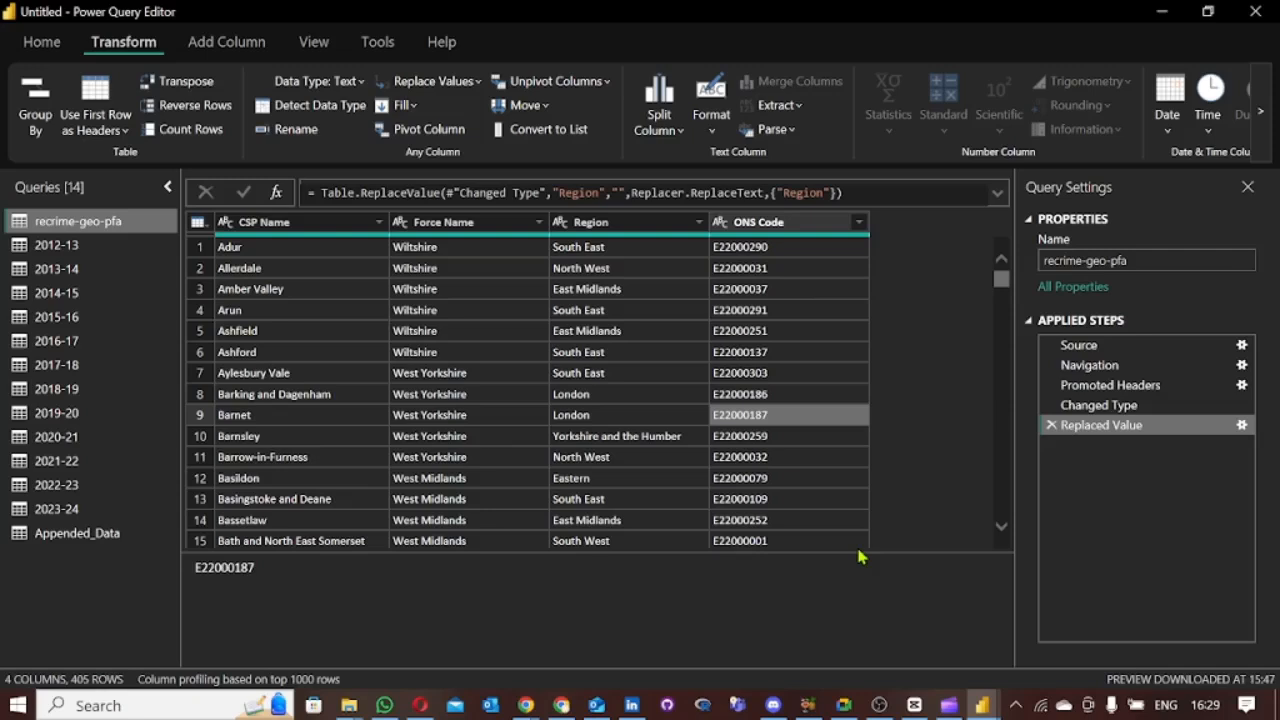
left_click(845, 705)
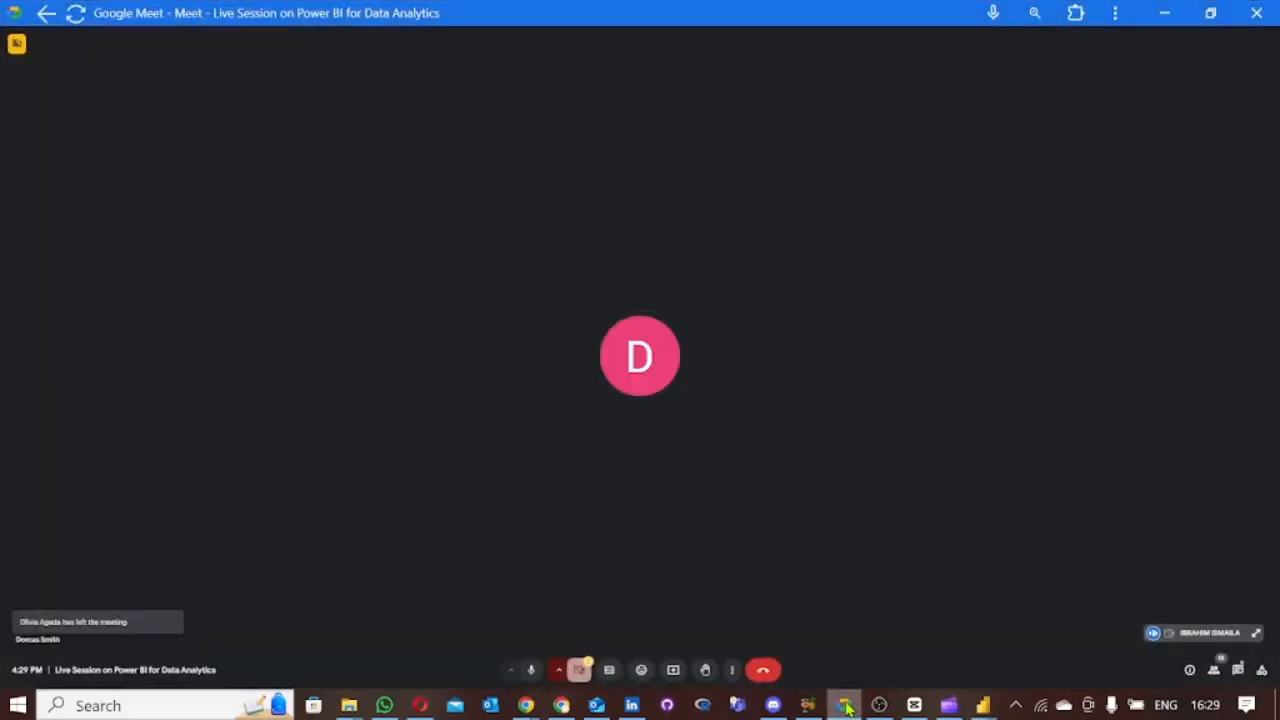
left_click(845, 705)
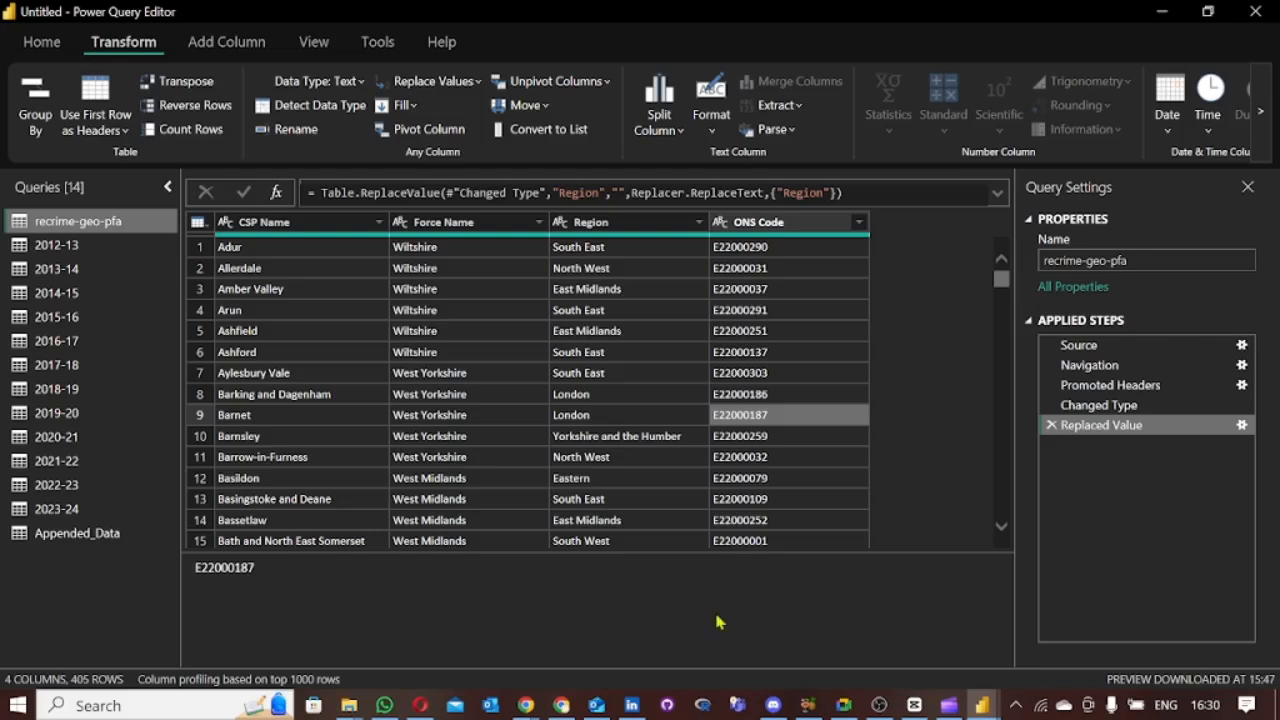
left_click_drag(999, 282, 1013, 273)
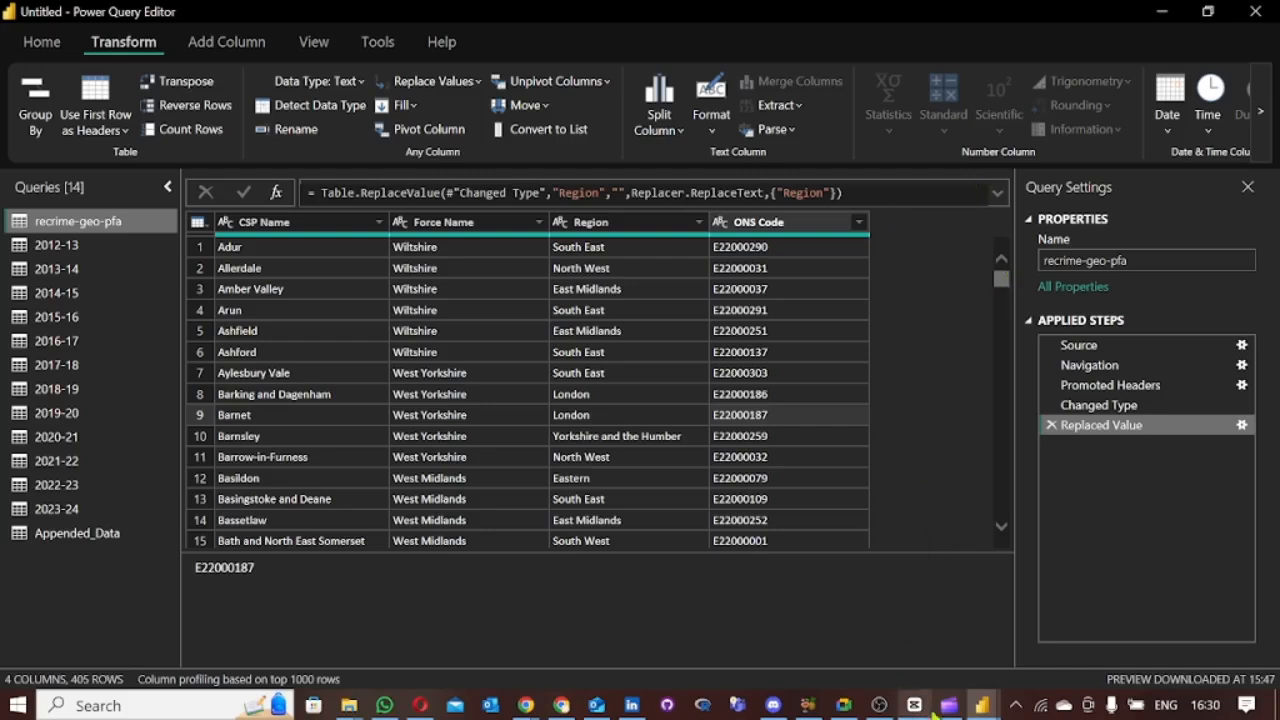
left_click(845, 706)
left_click(845, 706)
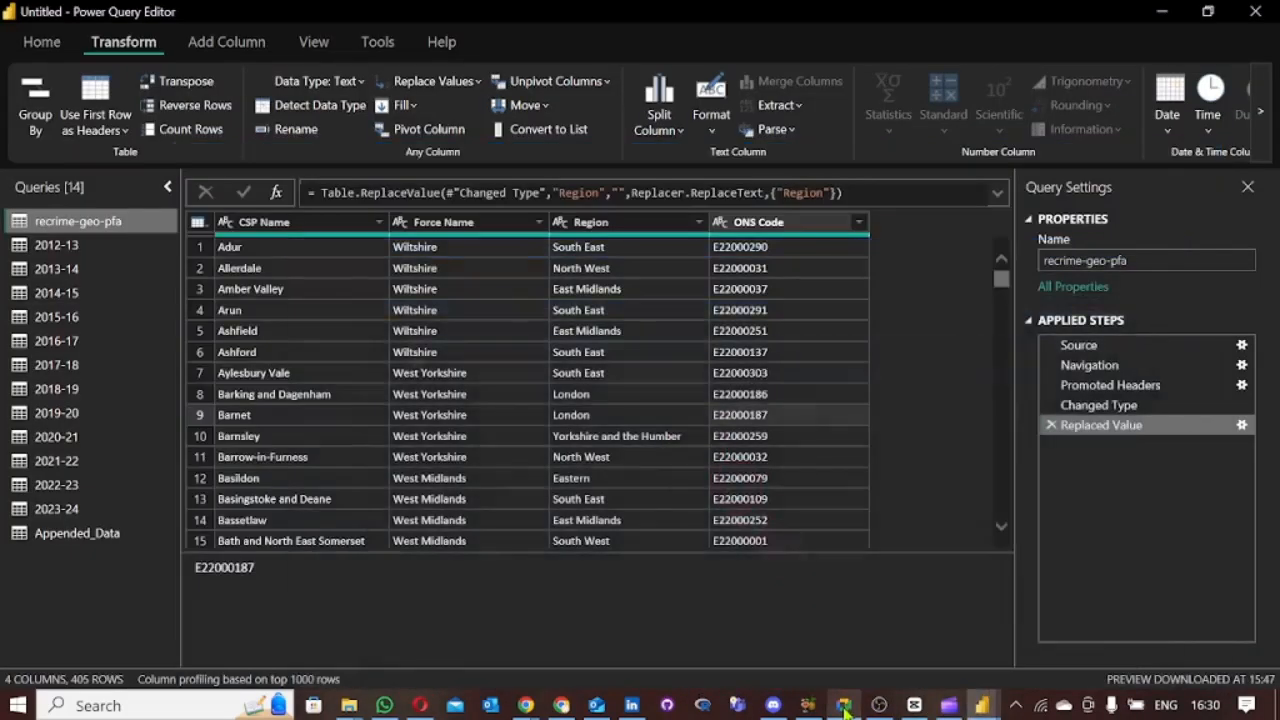
left_click(845, 706)
left_click(845, 706)
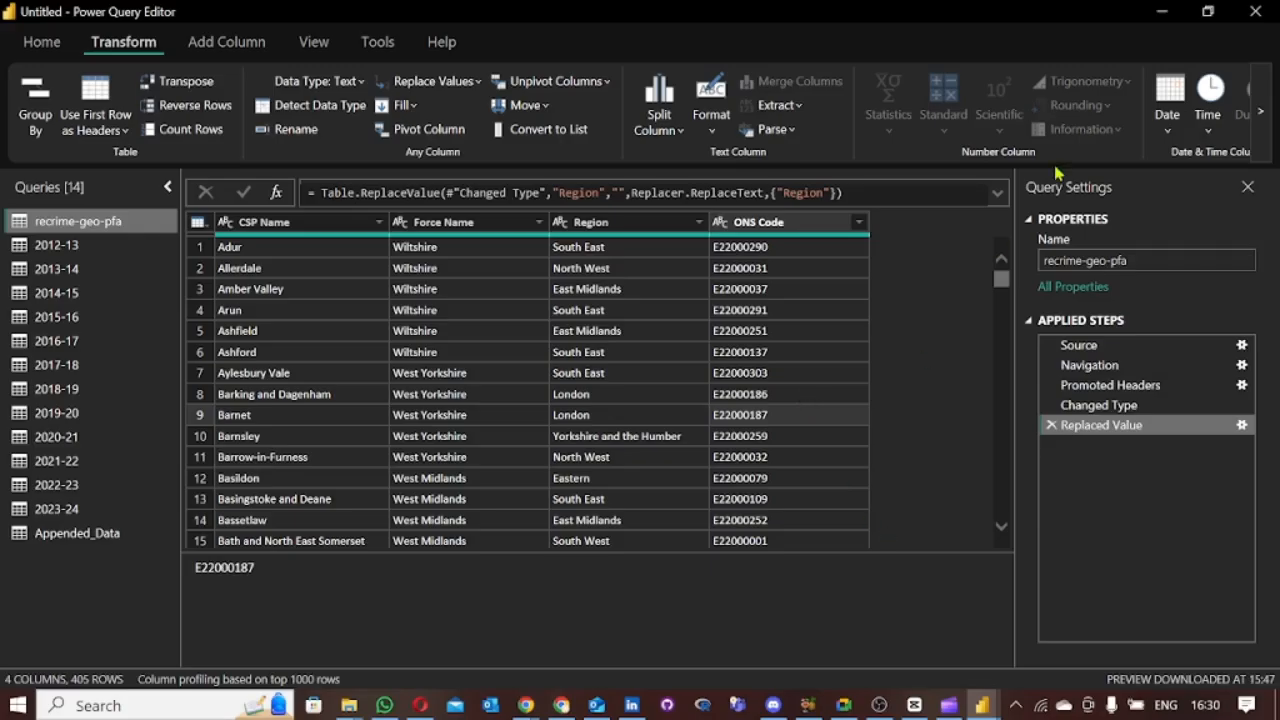
Step: Switch to Google Meet and check the meeting's participant list and in-call messages
key("alt+Tab")
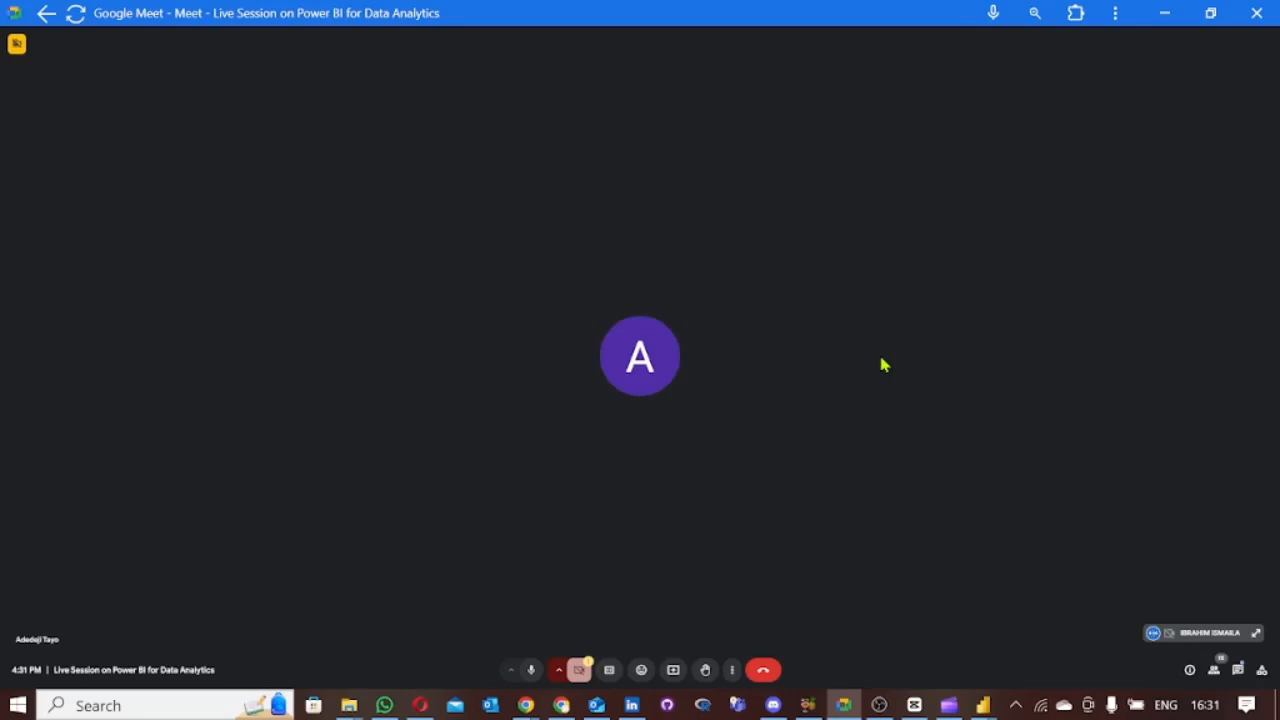
left_click(1215, 672)
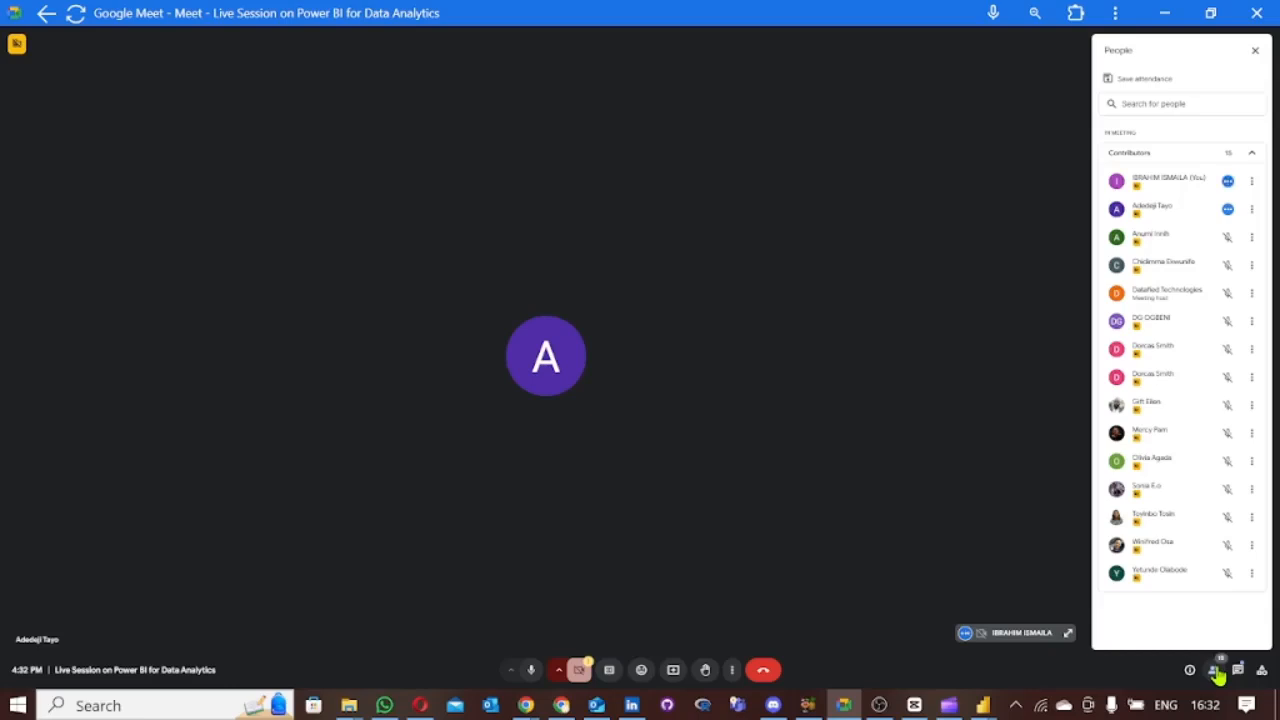
left_click(1238, 671)
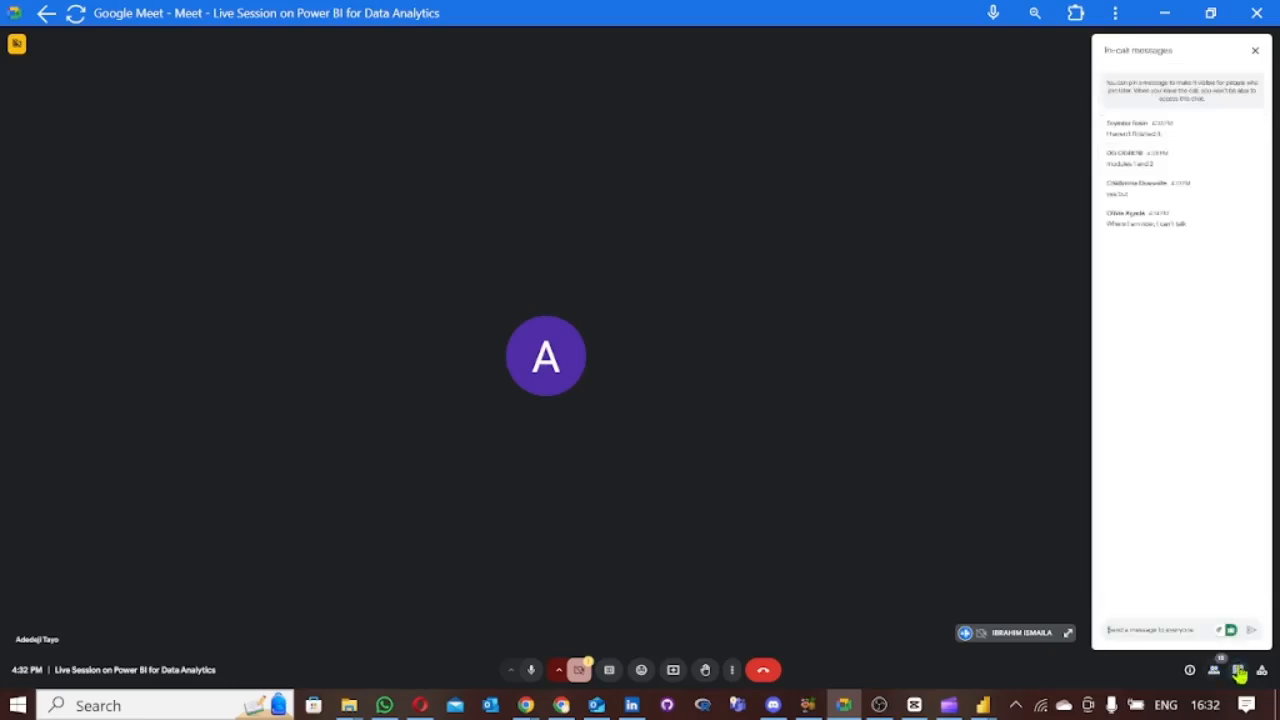
left_click(1238, 671)
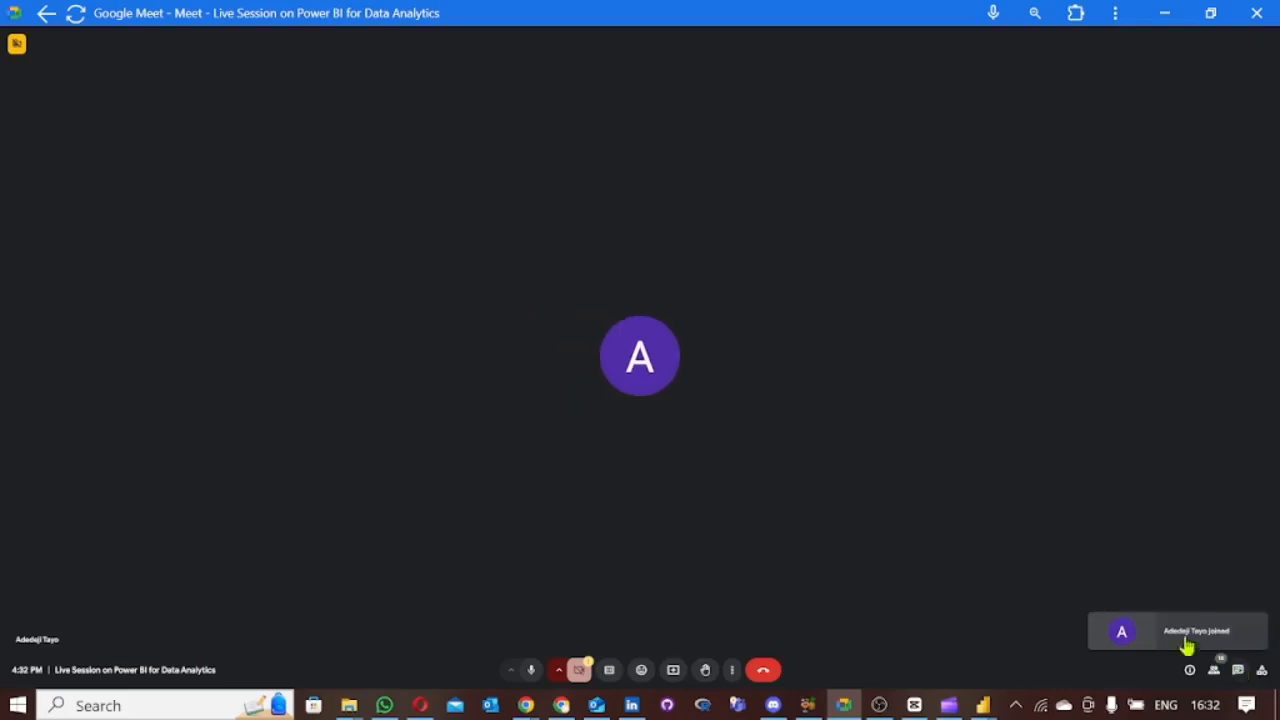
left_click(1214, 670)
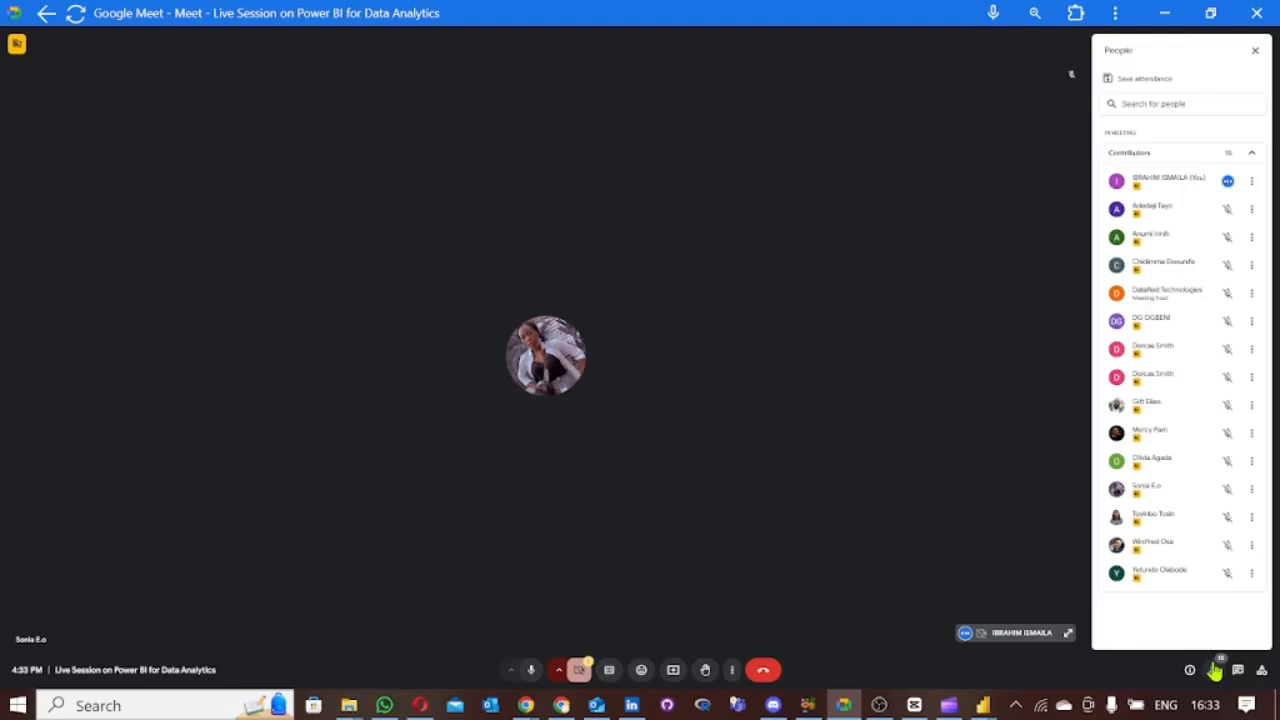
left_click(1214, 670)
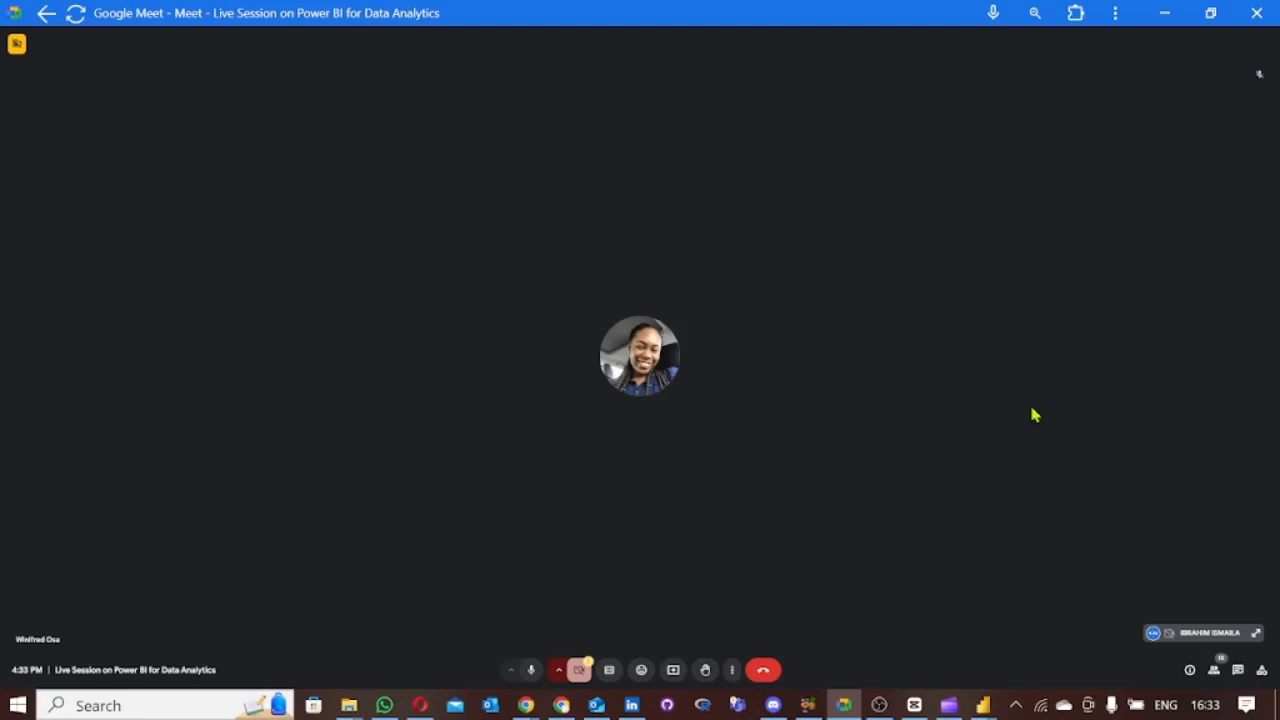
left_click(1214, 670)
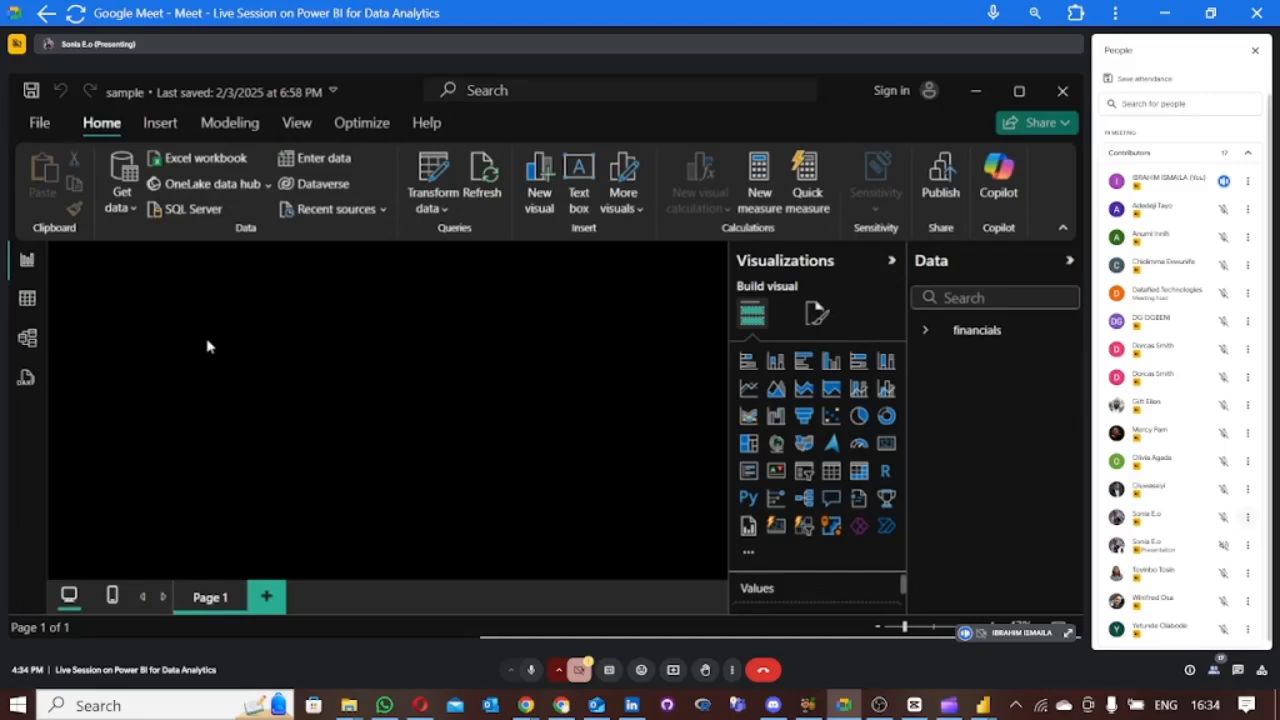
left_click(1215, 671)
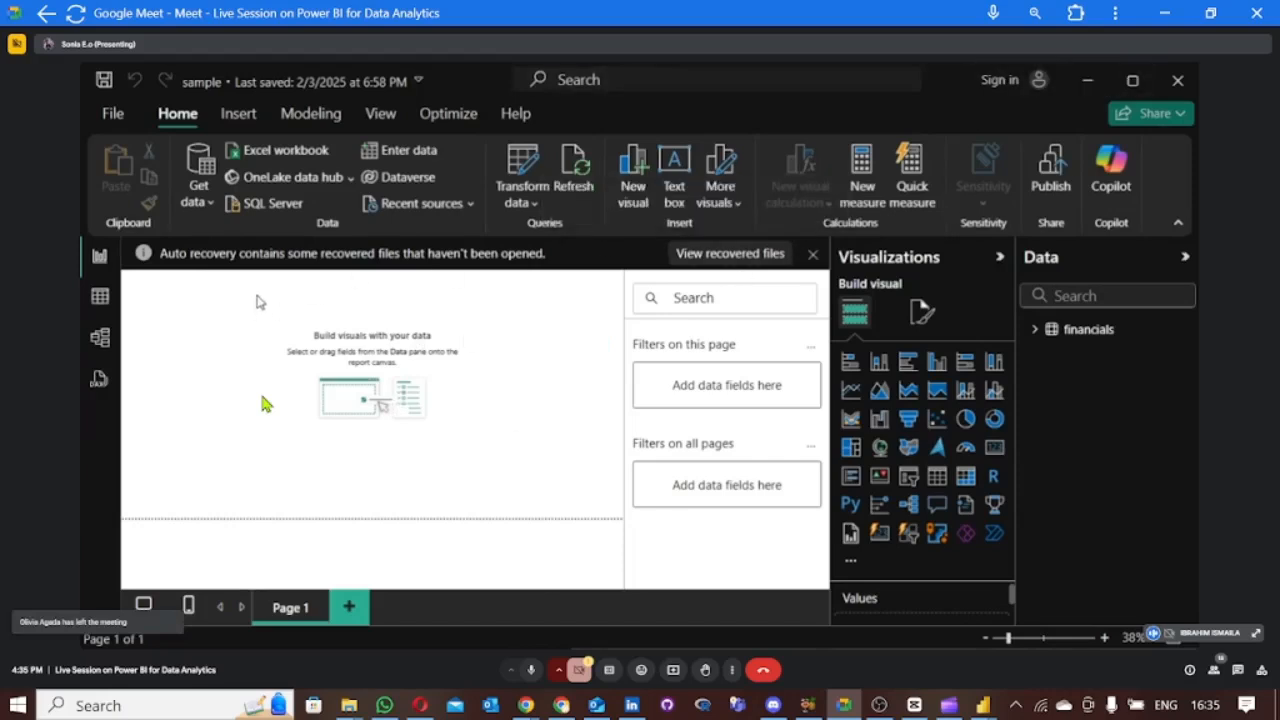
Step: In the shared Power BI Desktop window, open sample.pbix and bring up its financials query in the Power Query Editor
left_click(112, 120)
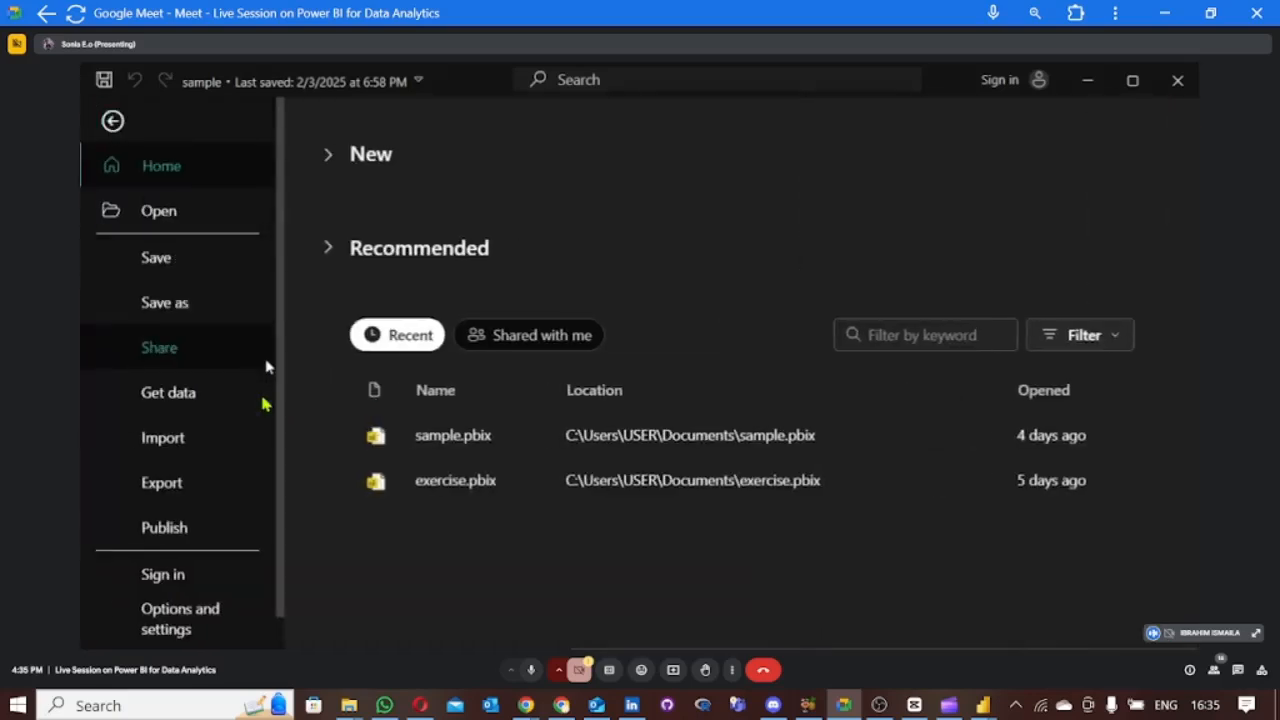
left_click(423, 437)
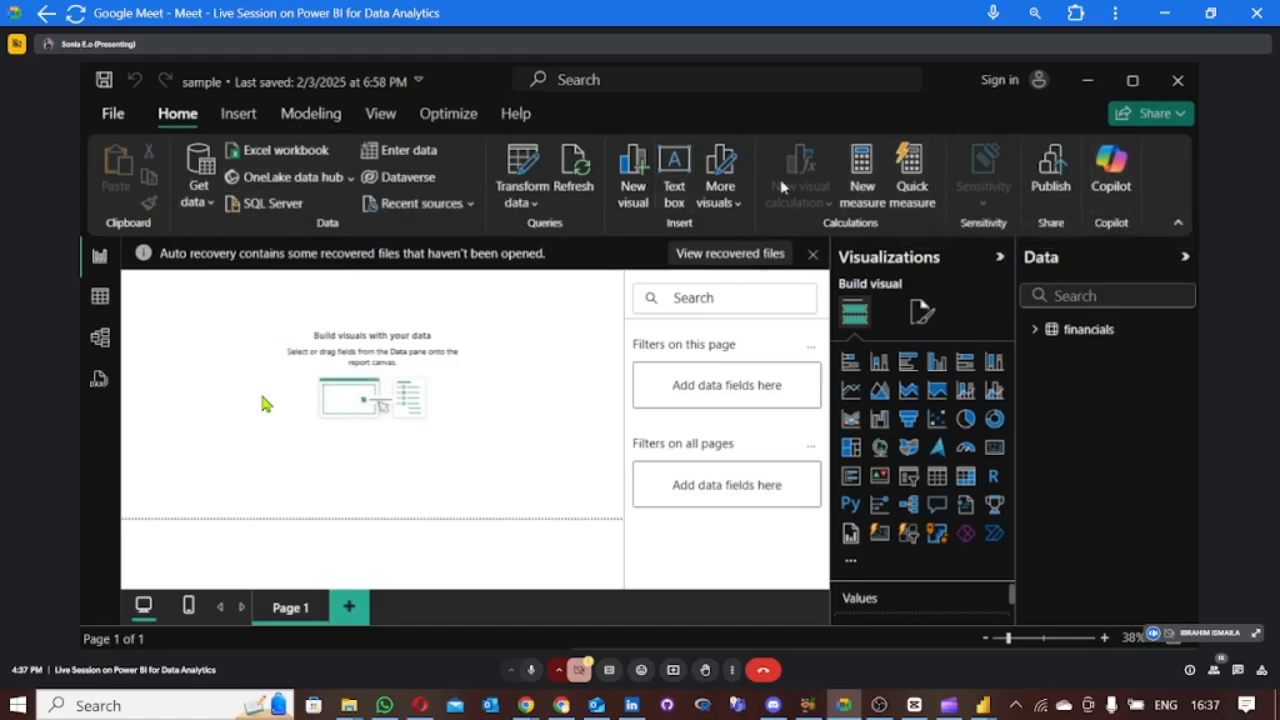
left_click(522, 206)
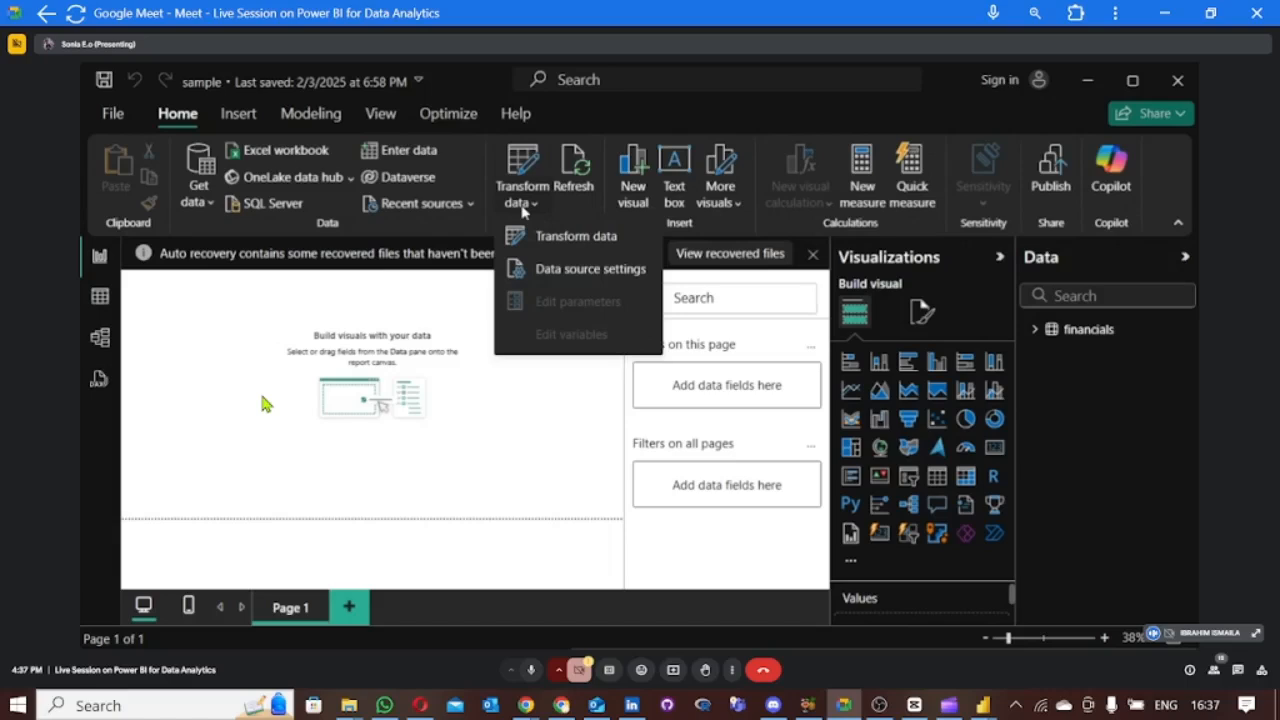
left_click(565, 244)
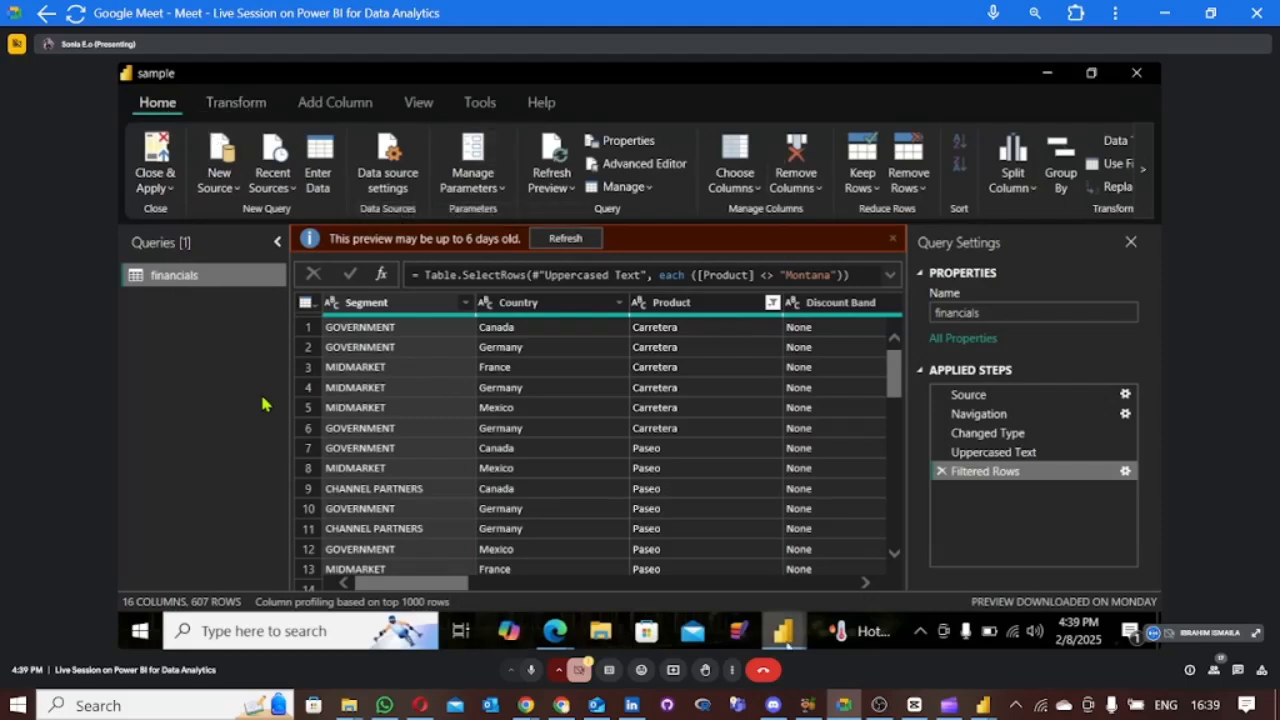
mouse_move(784, 640)
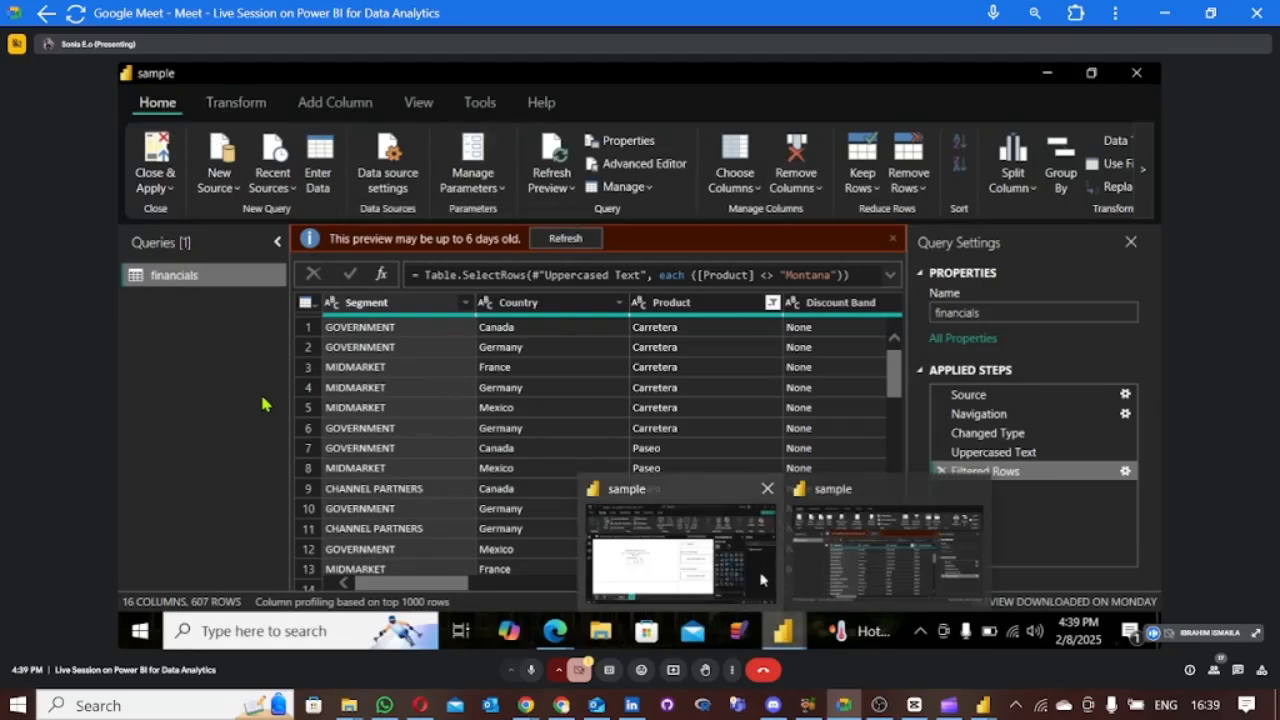
Step: Switch to the shared sample report window and open the recent file exercise.pbix
left_click(722, 580)
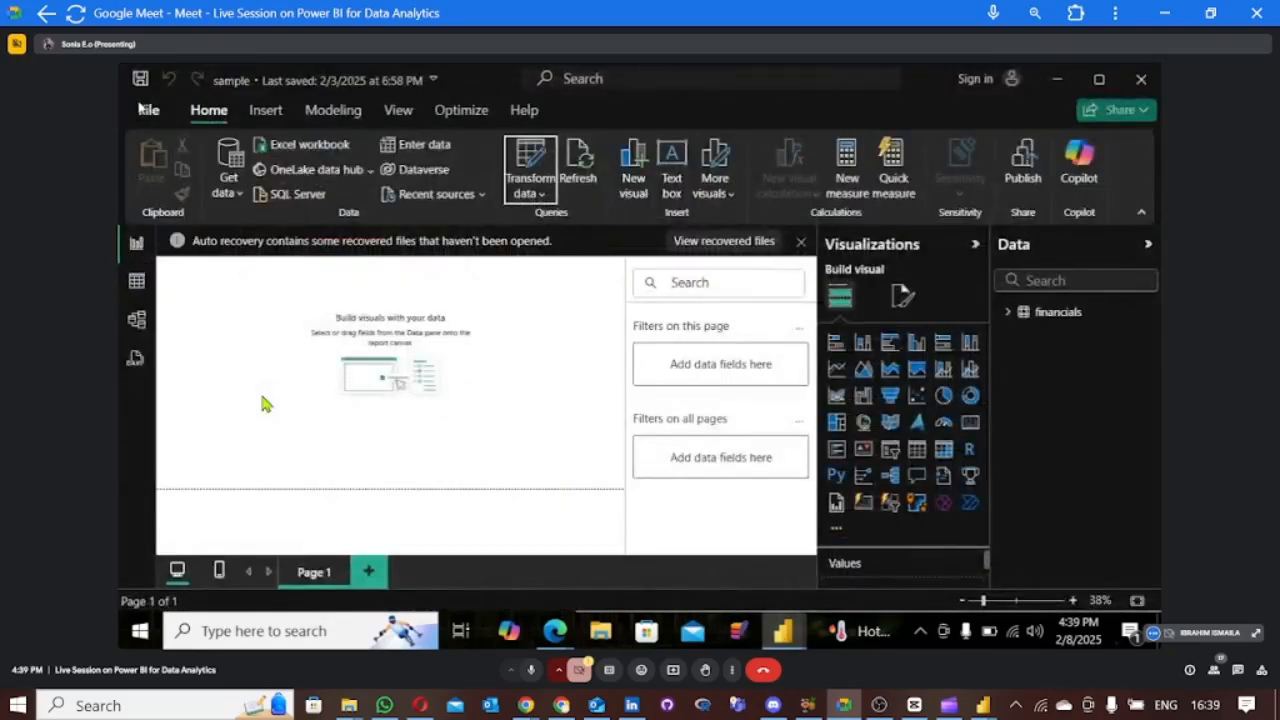
left_click(148, 110)
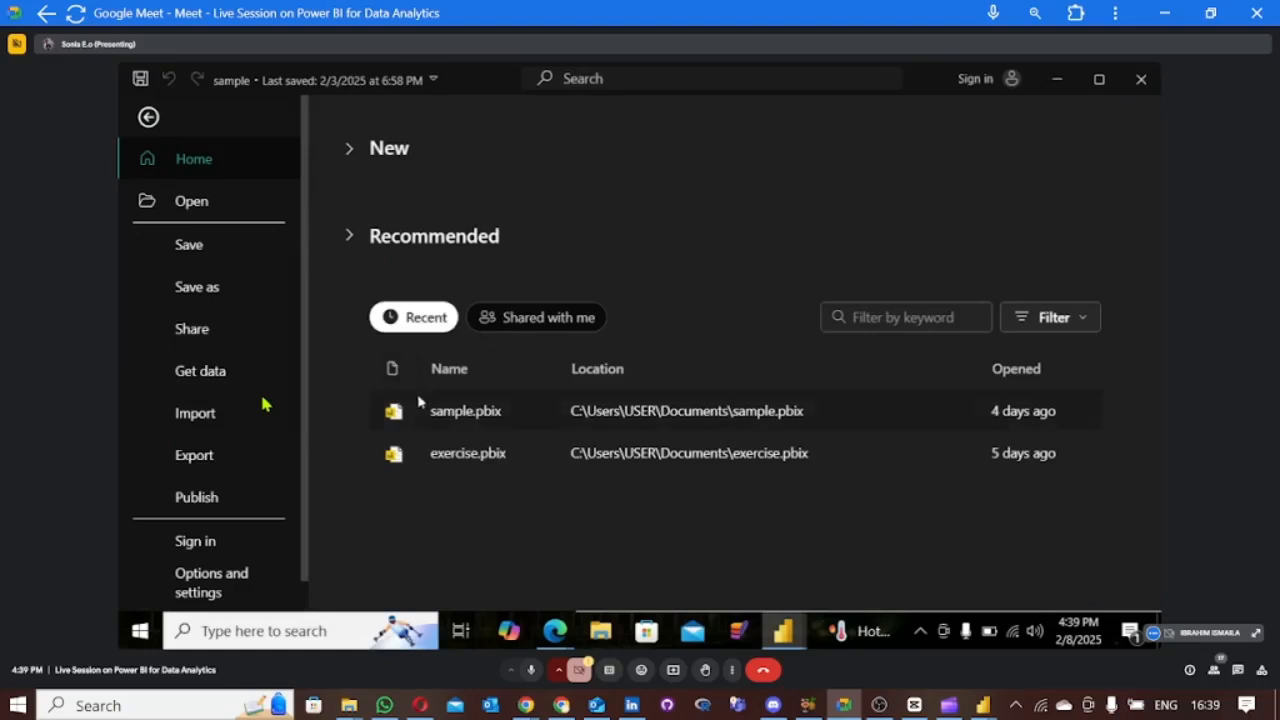
left_click(494, 455)
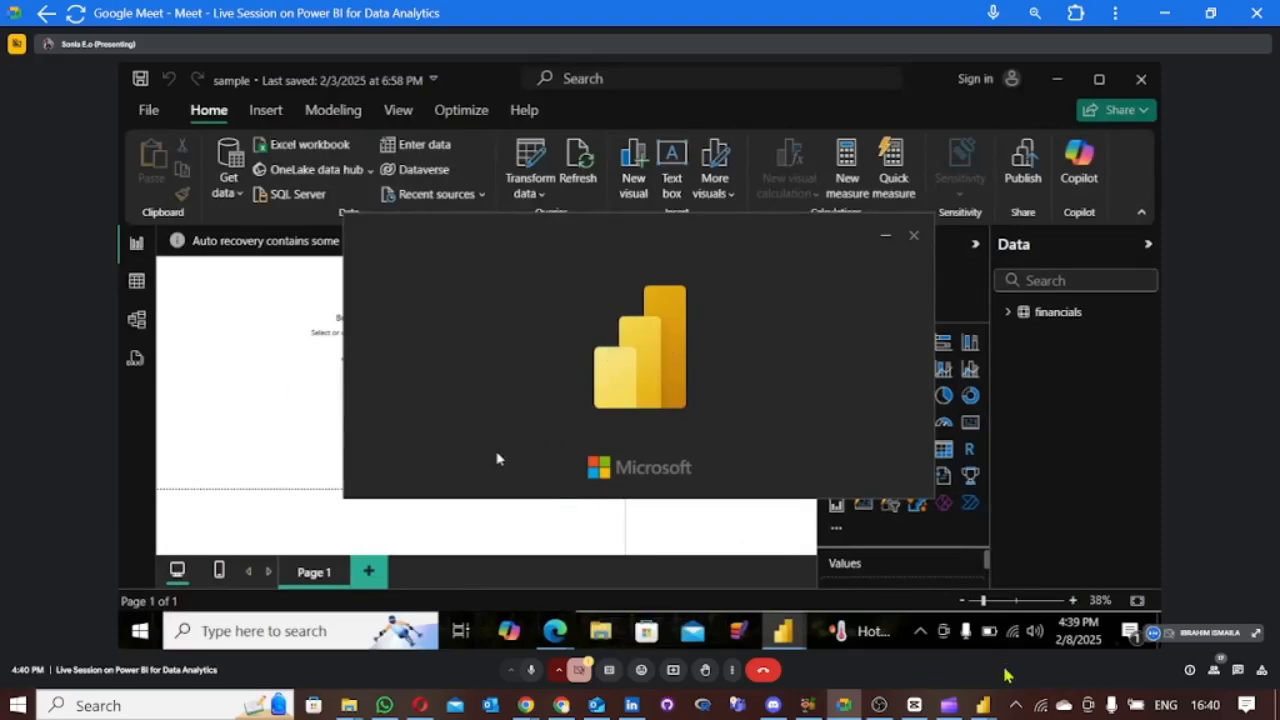
left_click(850, 706)
left_click(852, 708)
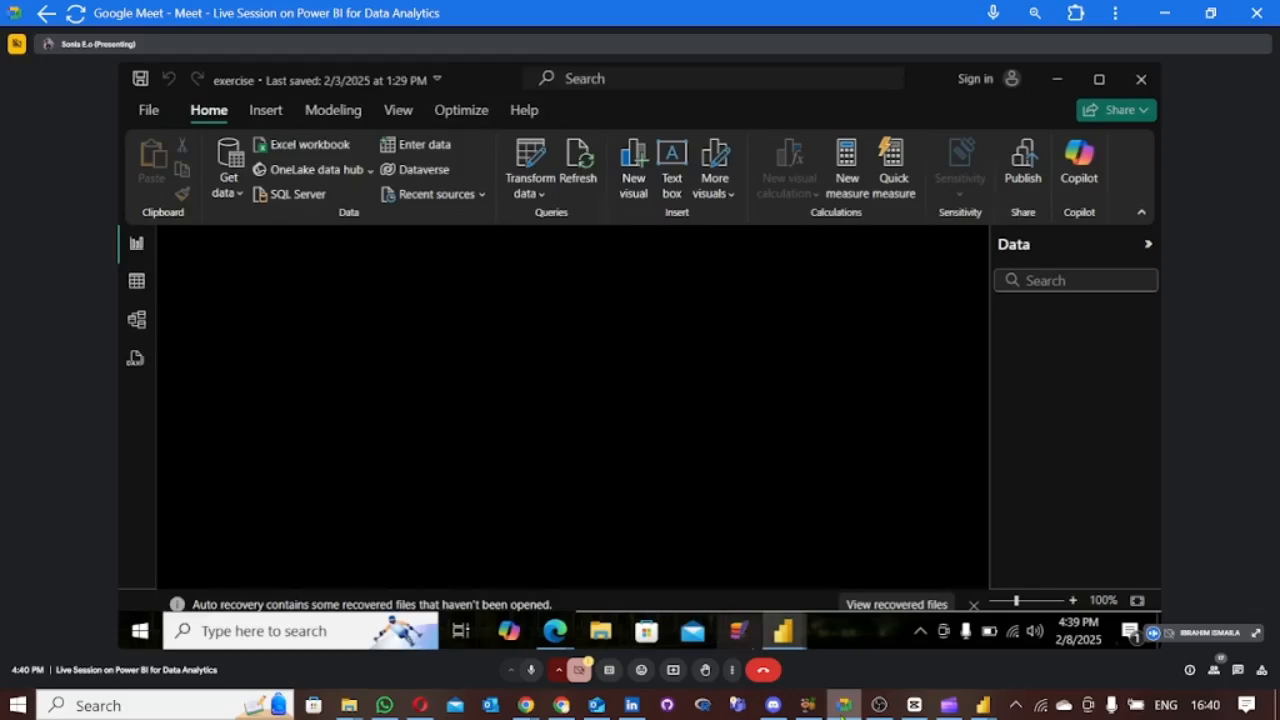
Step: Bring up the queries of the exercise report in the Power Query Editor
left_click(516, 182)
left_click(580, 223)
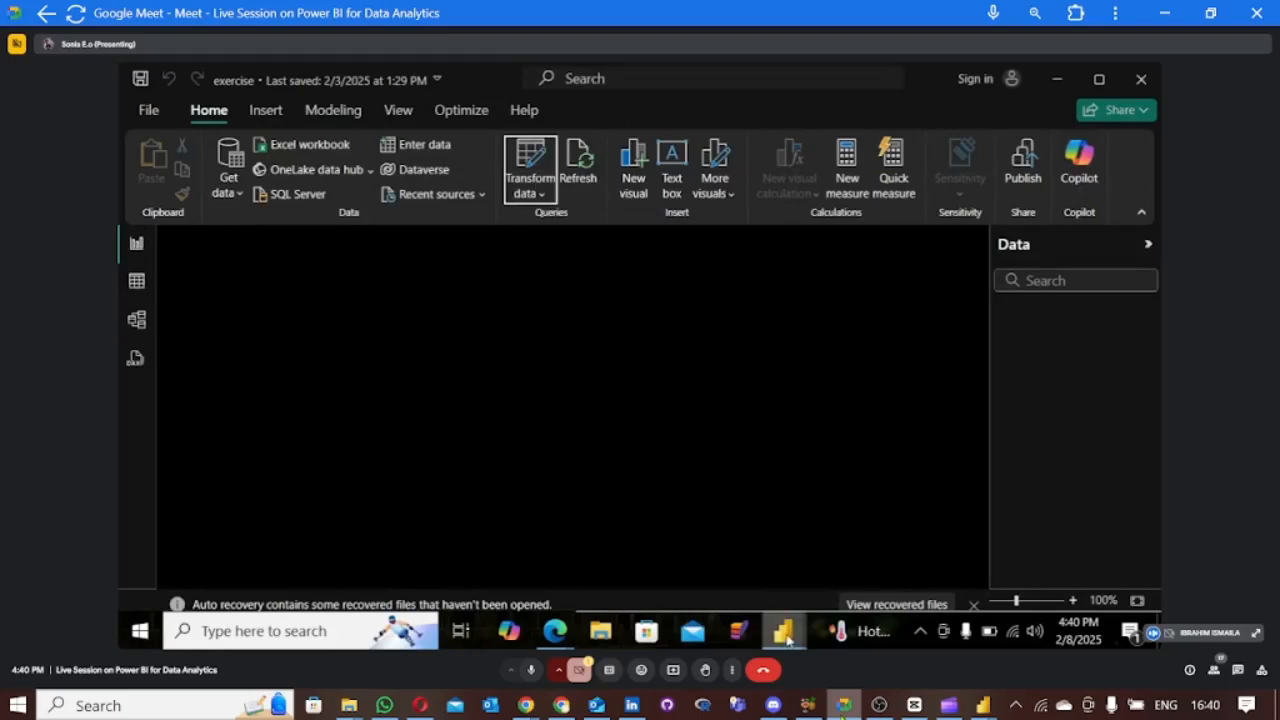
left_click(787, 640)
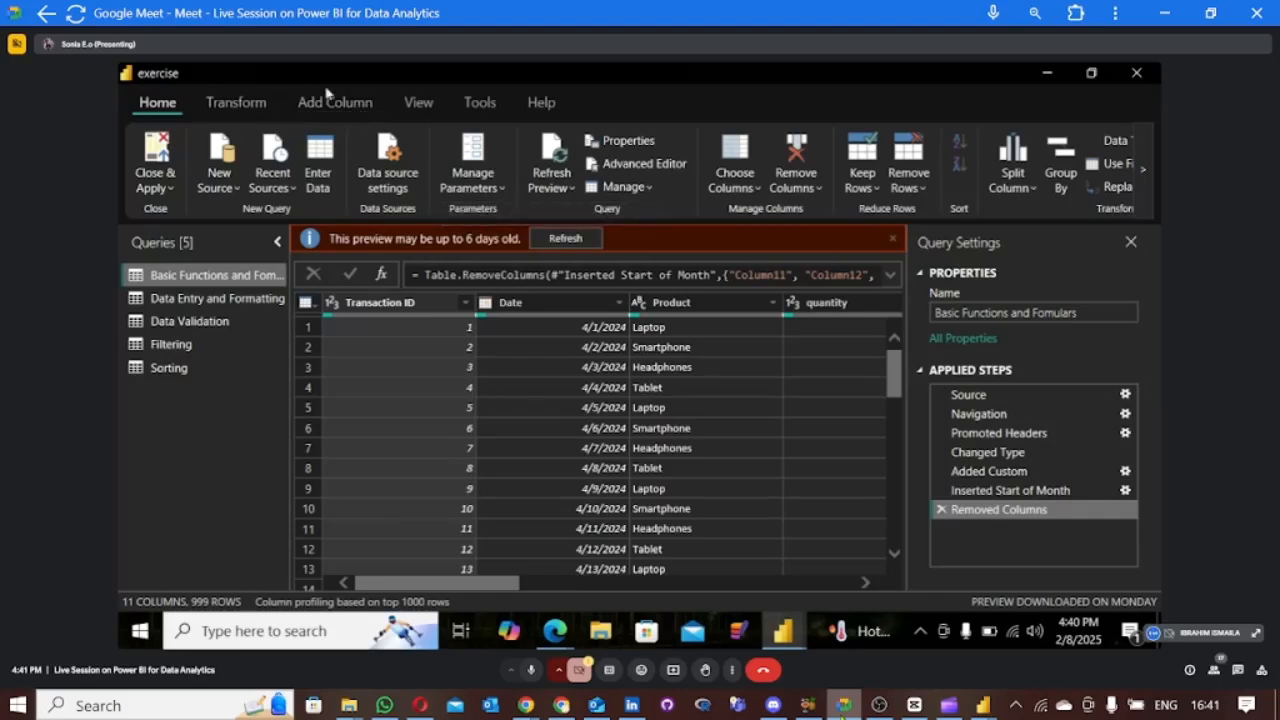
left_click(170, 189)
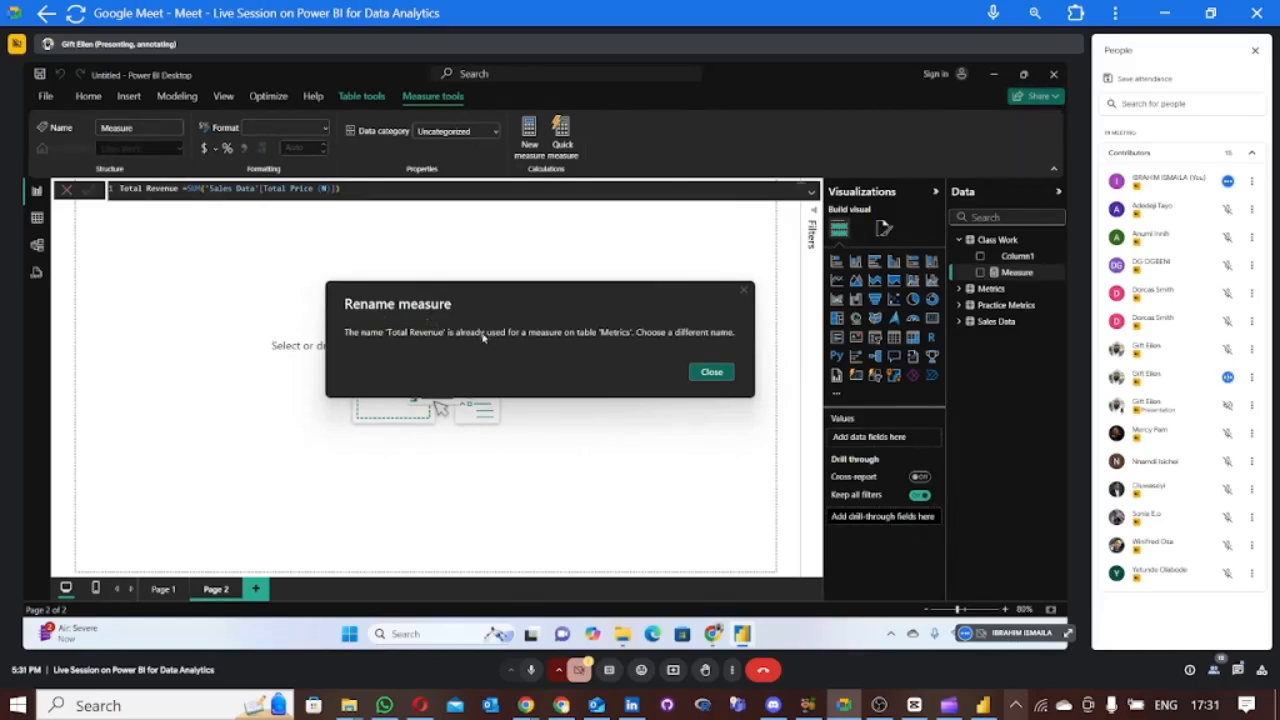
Step: Dismiss the rename message and commit the measure as Total Revenue 2, defined as SUM('Sales Data'[Total Price (₦)])
left_click(707, 375)
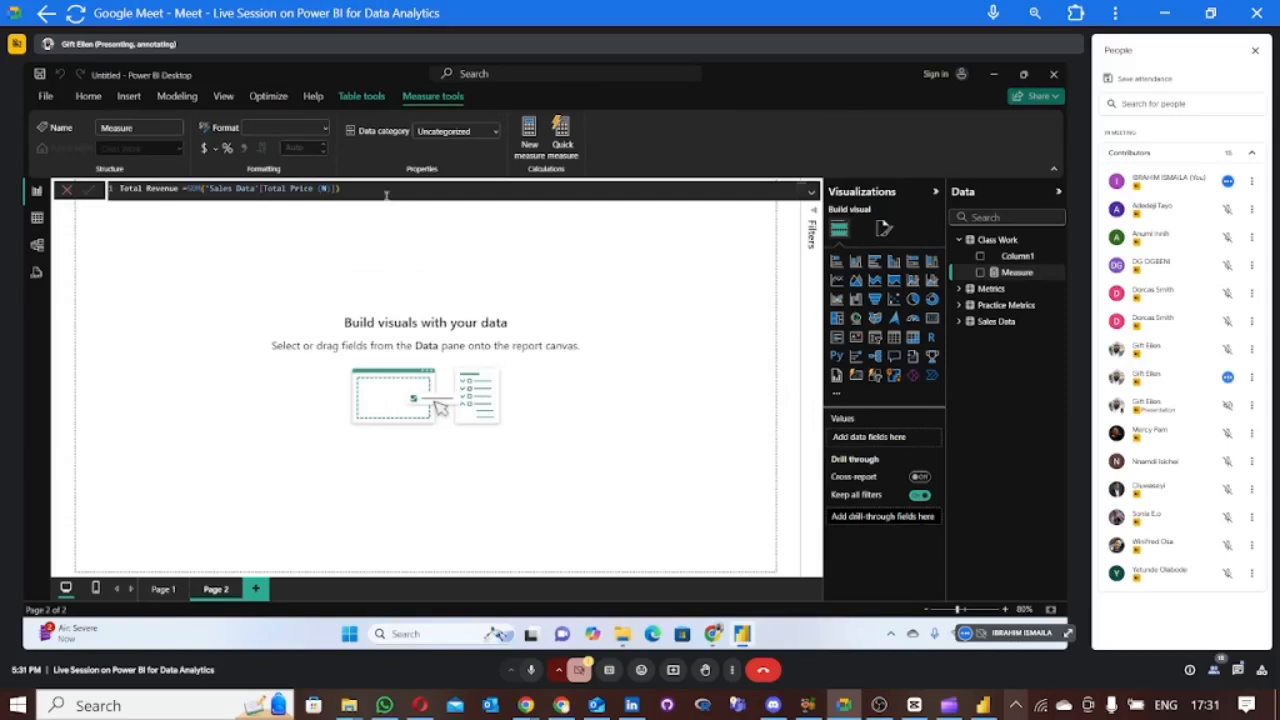
double_click(176, 188)
left_click(176, 188)
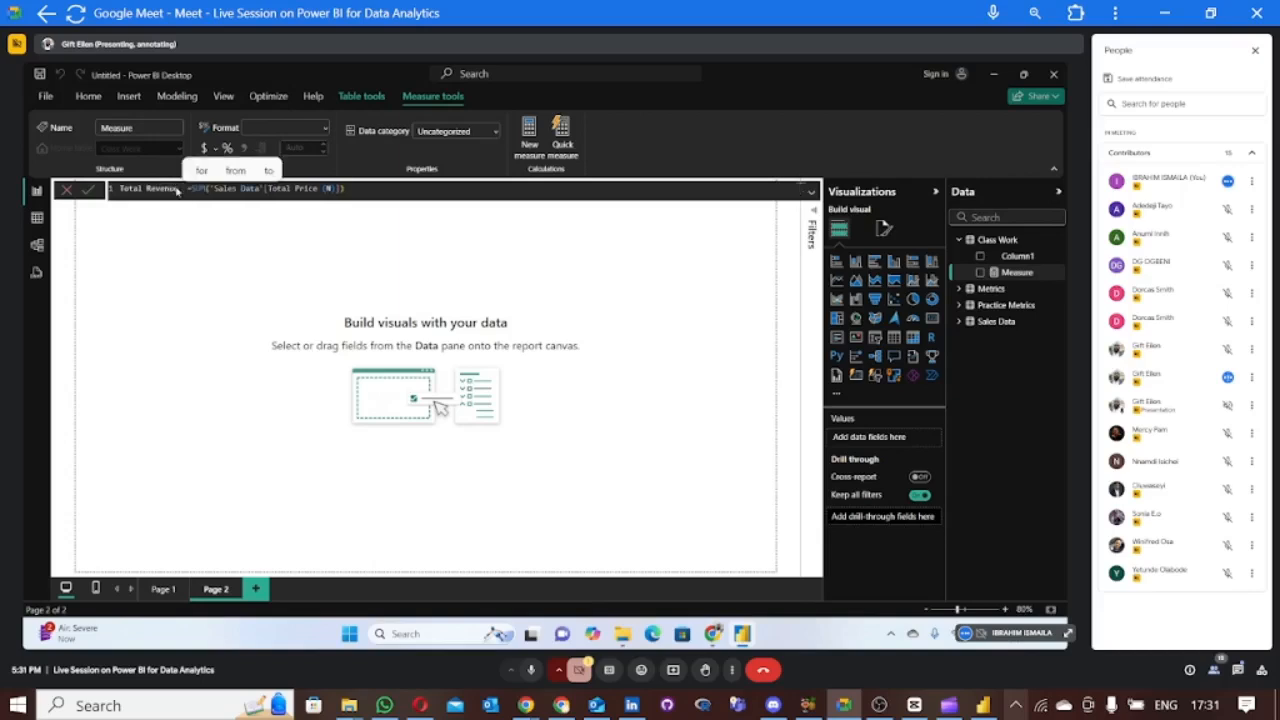
type("2")
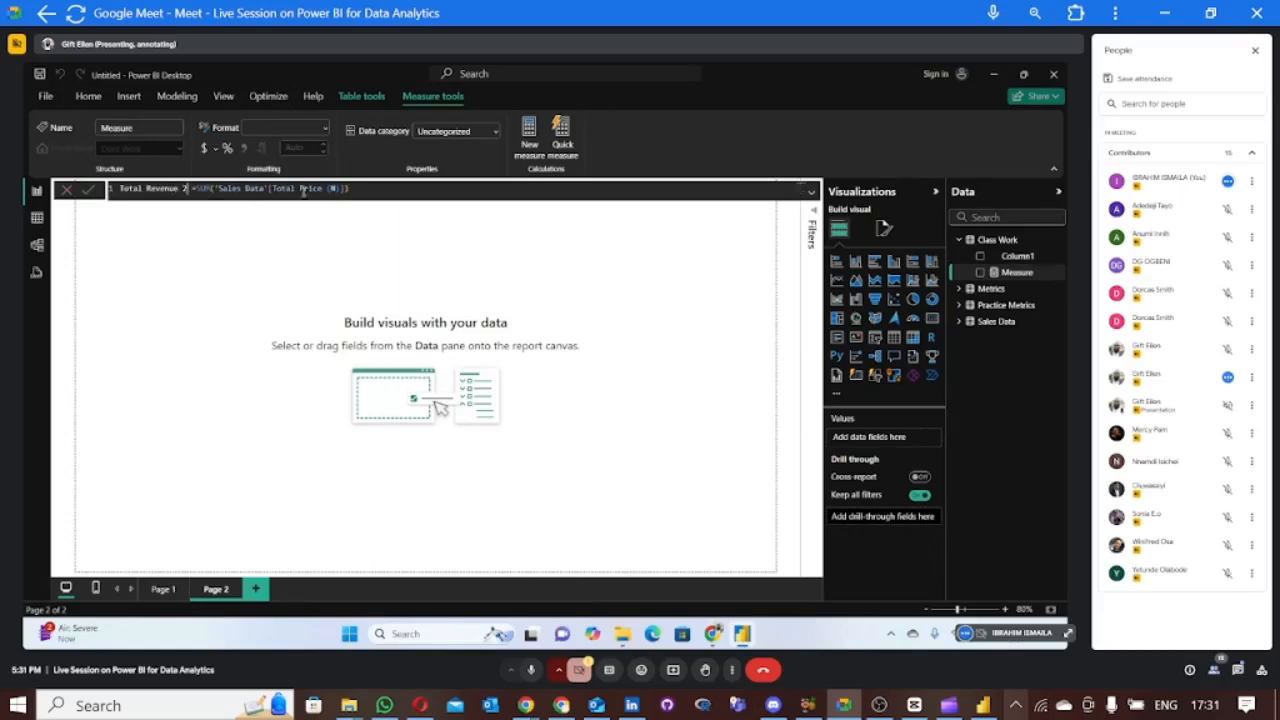
left_click(348, 189)
key("Return")
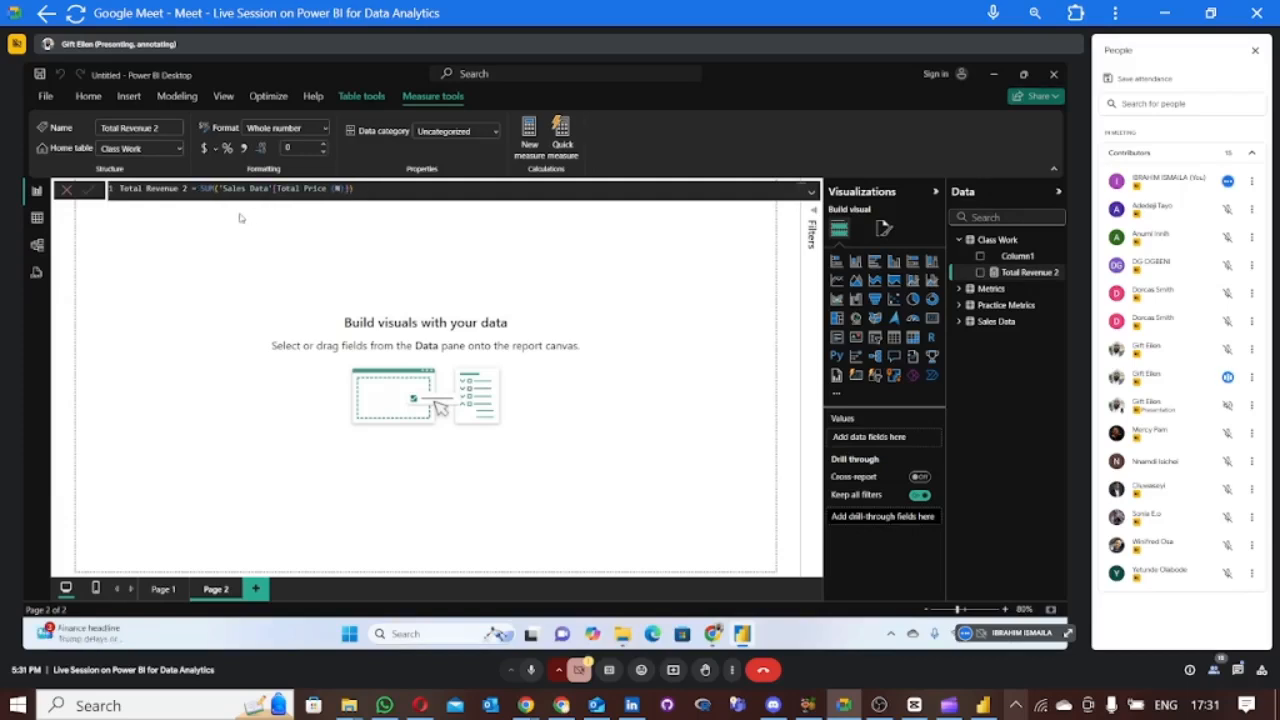
left_click(112, 229)
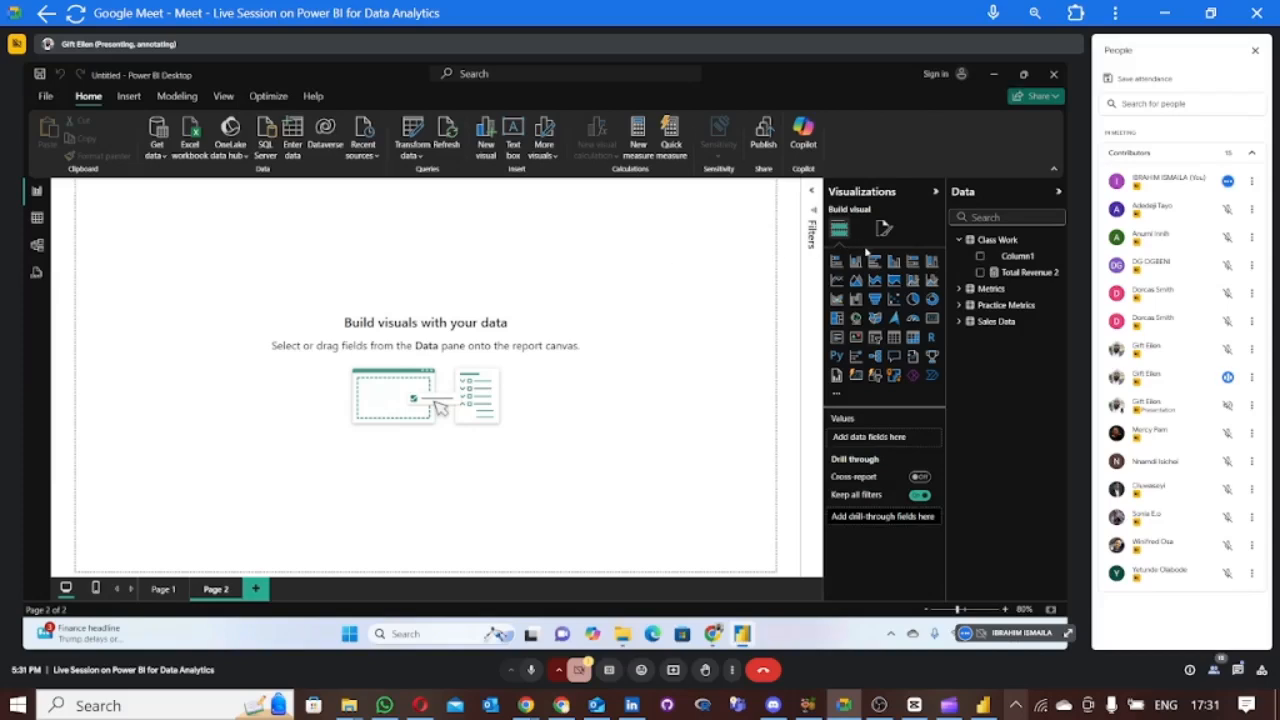
left_click(932, 320)
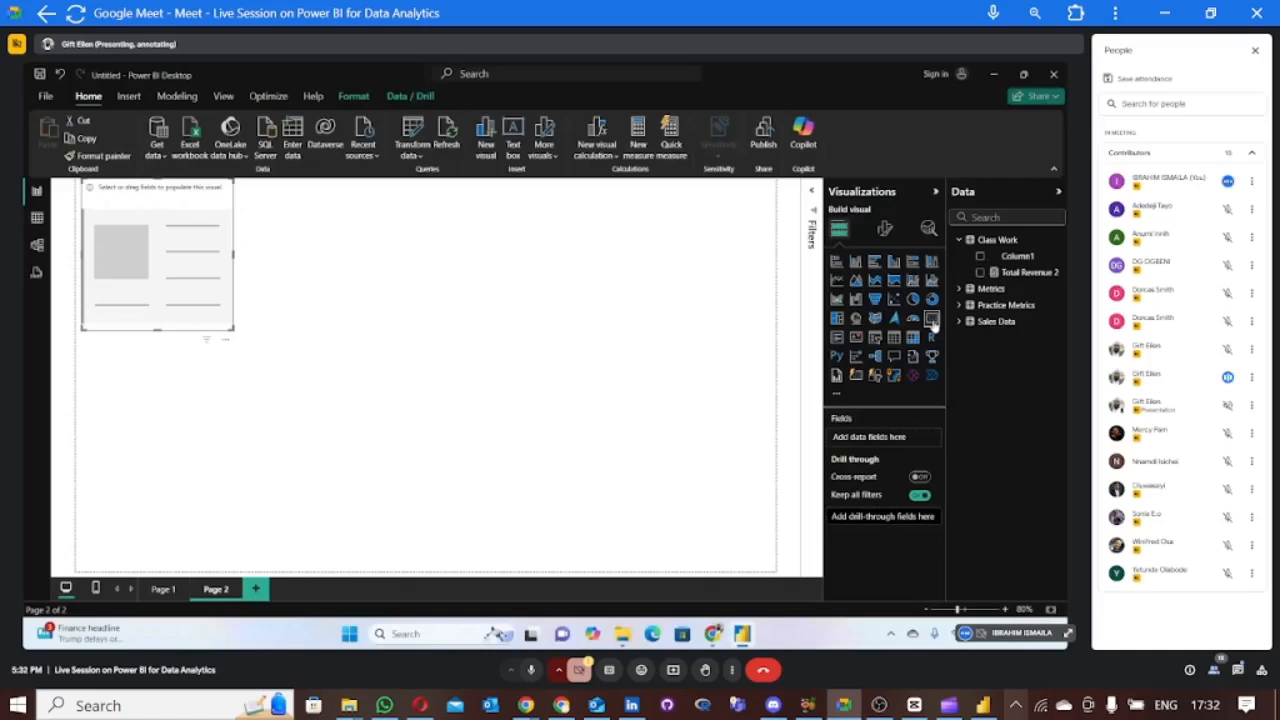
right_click(226, 340)
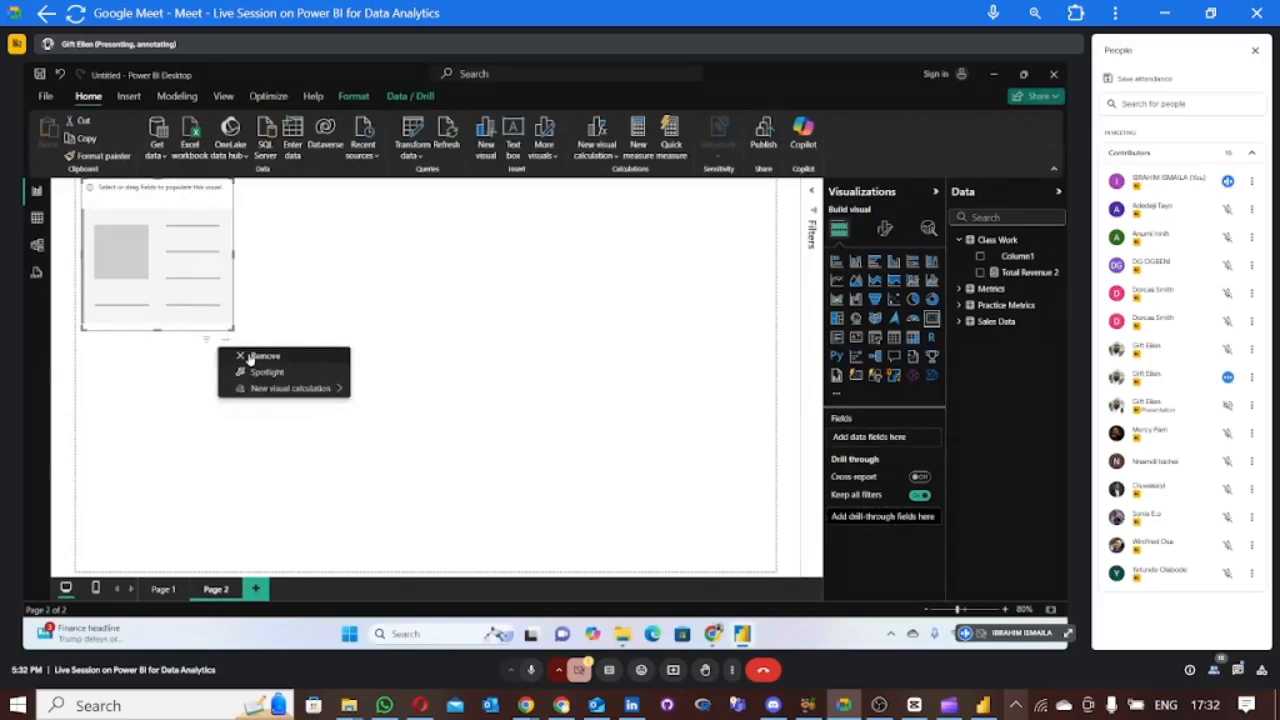
left_click(250, 357)
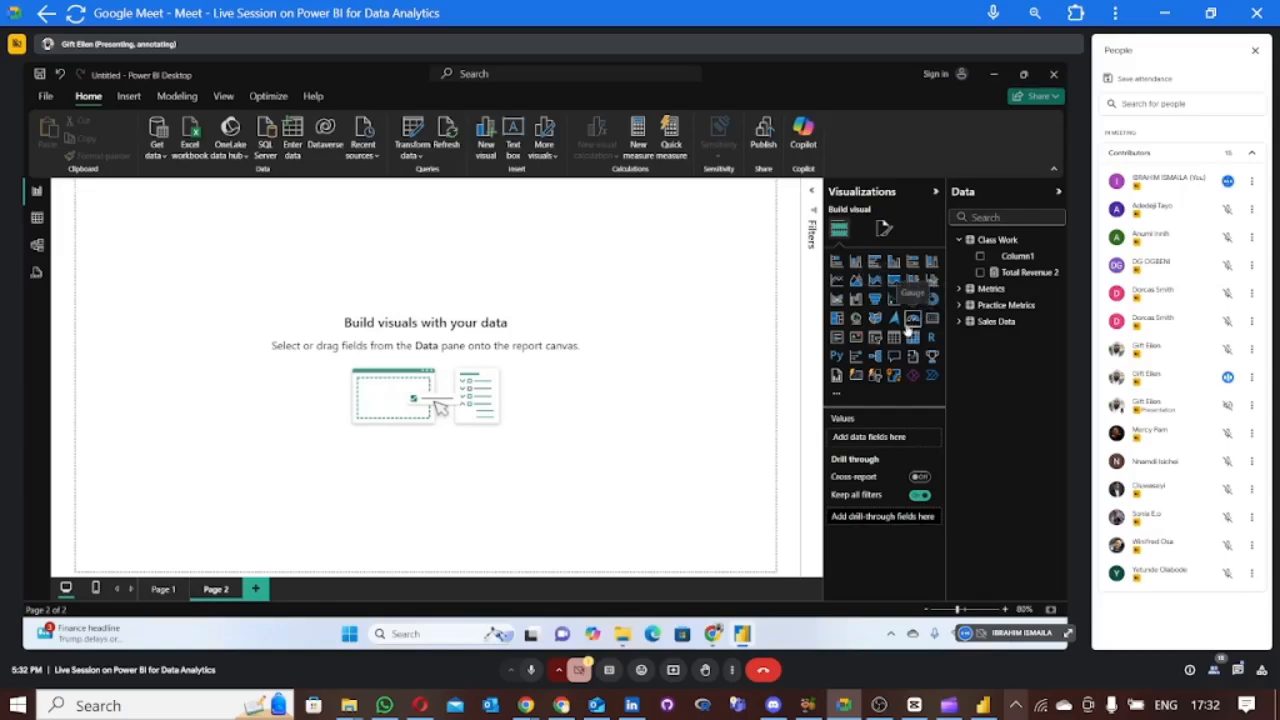
Step: Add a new-style card visual to Page 2 showing the Total Revenue 2 measure
left_click(856, 376)
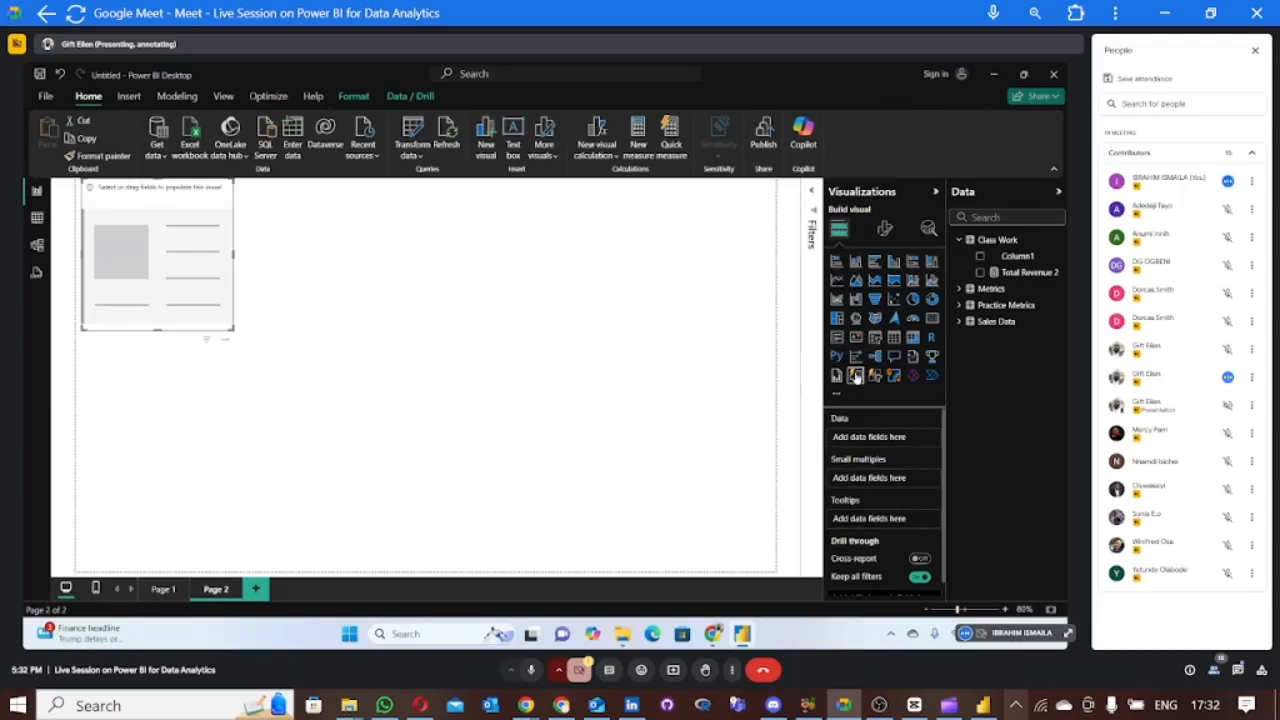
left_click(980, 273)
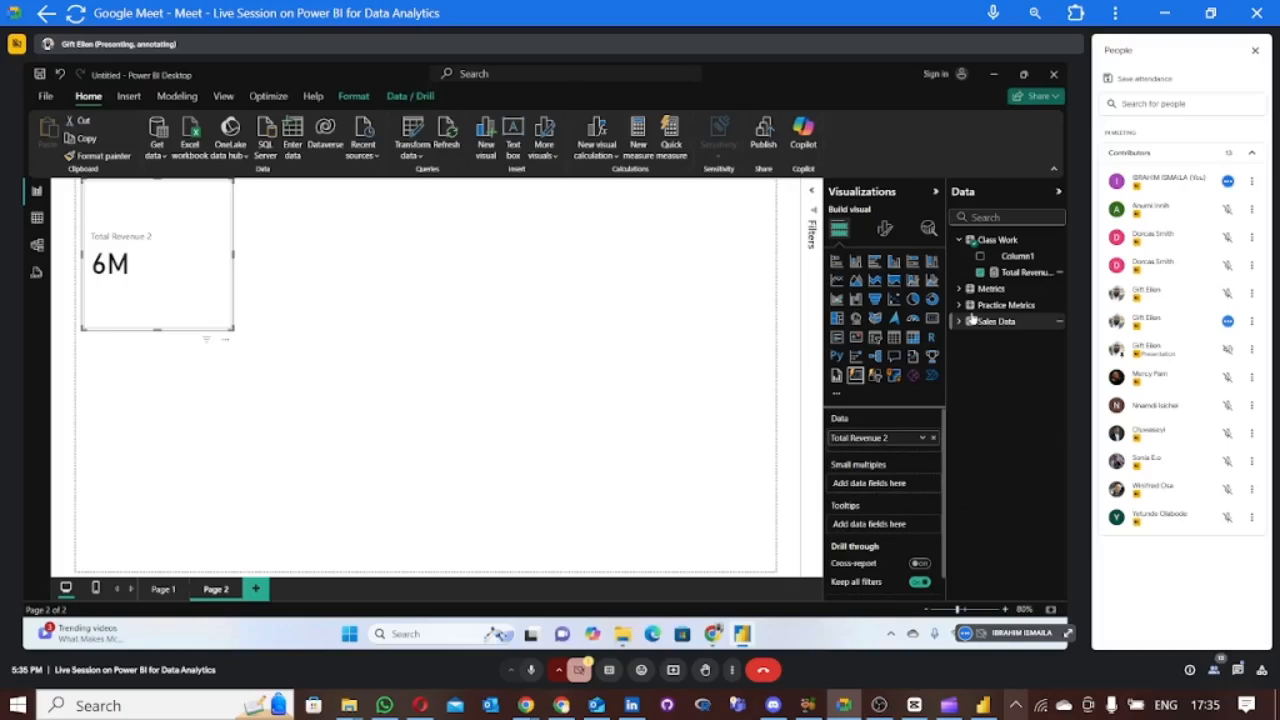
Step: Start a new measure named Average 2 in the Class Work table
right_click(961, 246)
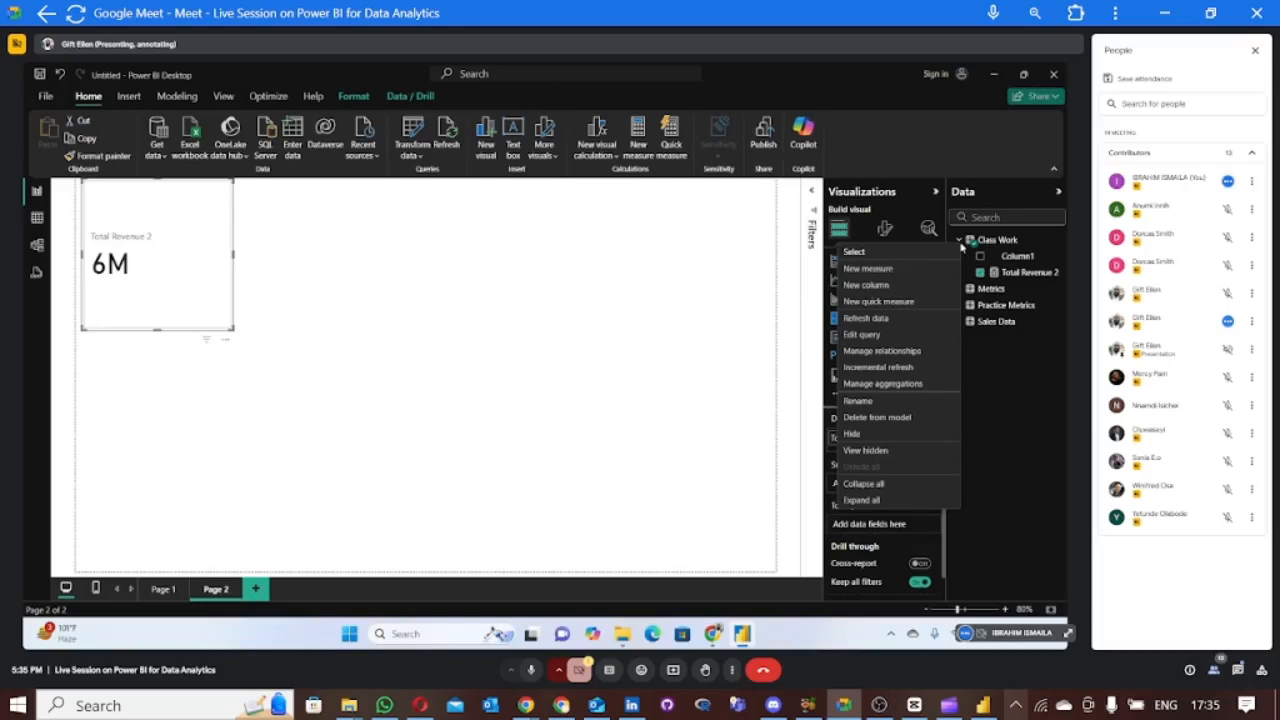
left_click(870, 268)
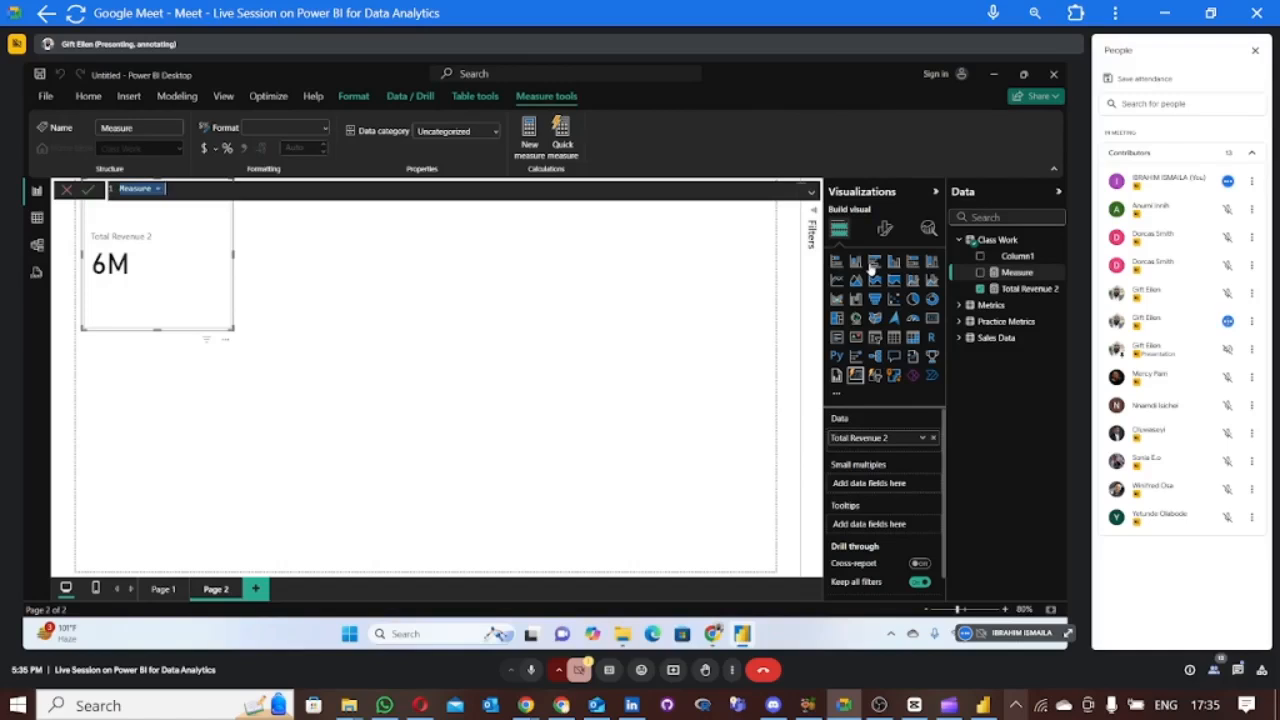
type("Average")
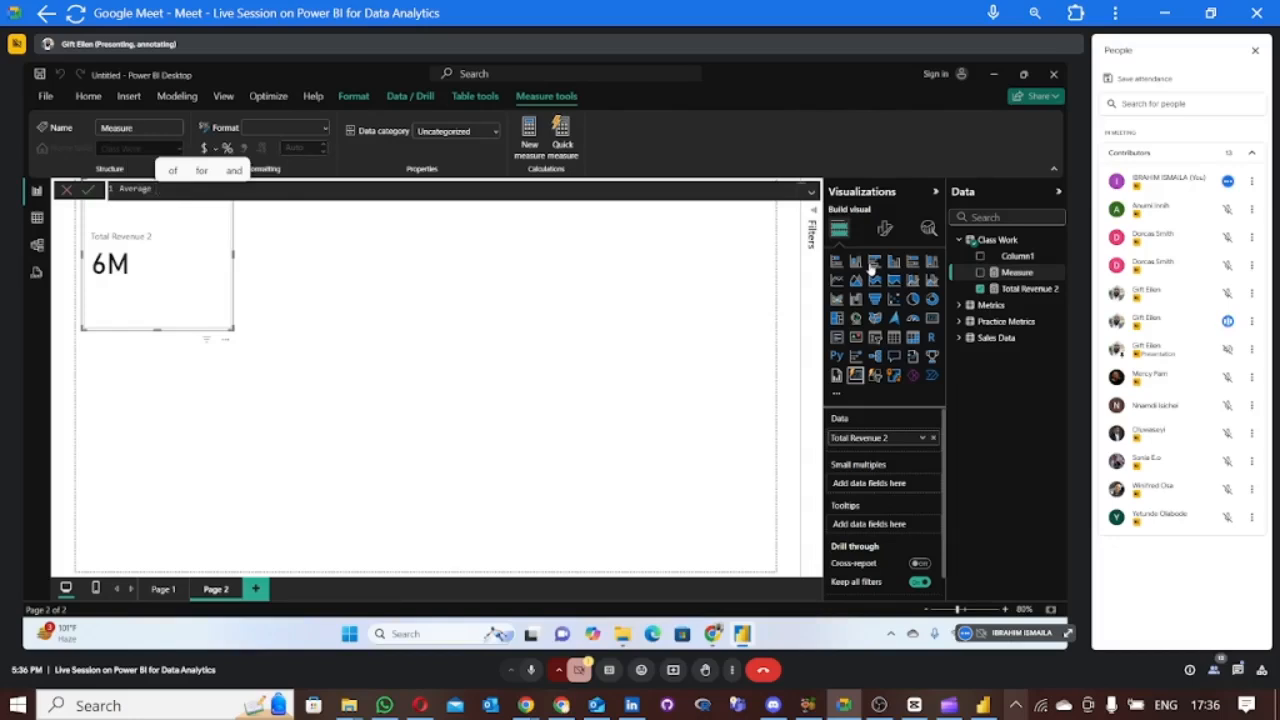
key("BackSpace")
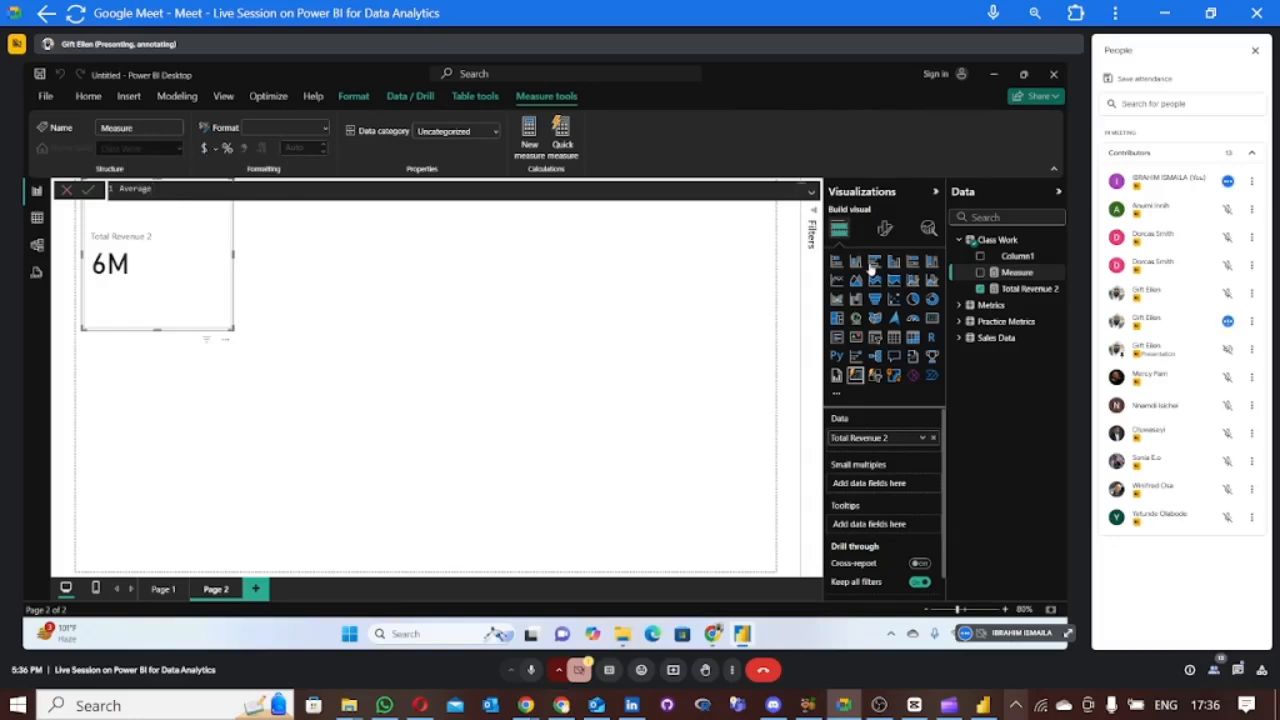
type("3")
type(" =")
Step: Define the Average 2 measure as AVERAGE('Sales Data'[Quantity]) and commit the formula
type("AB")
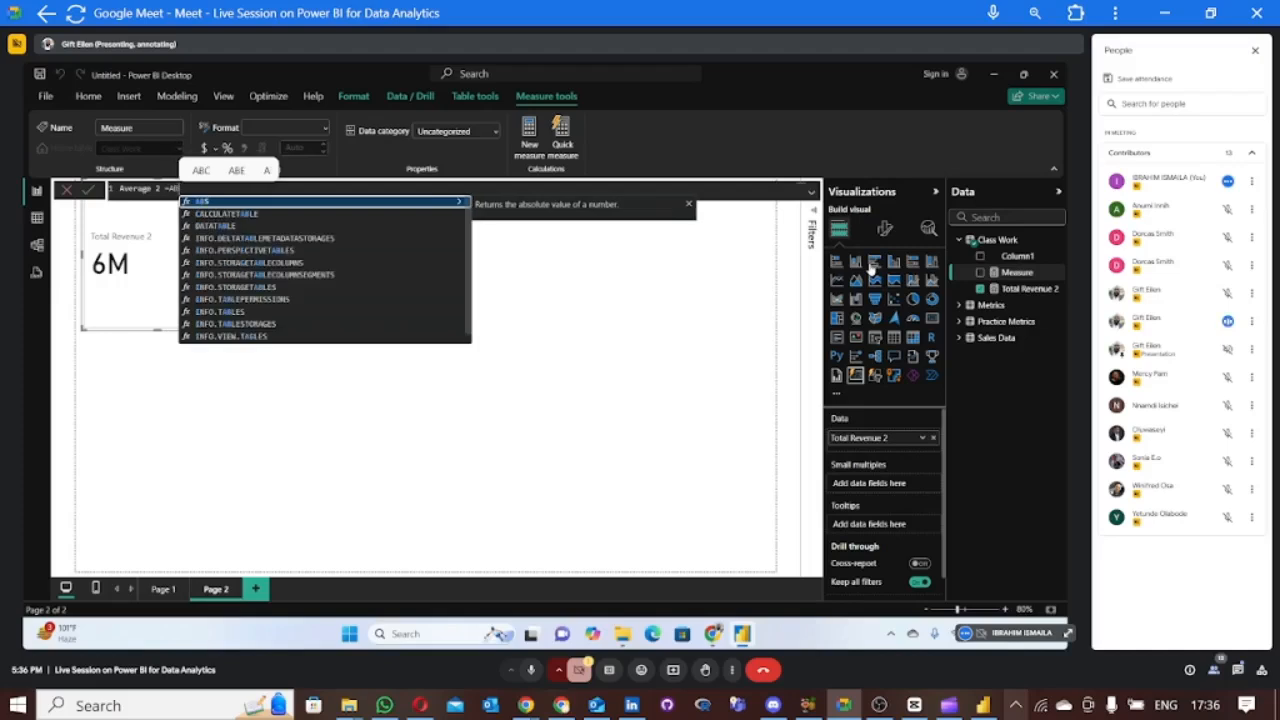
key("BackSpace")
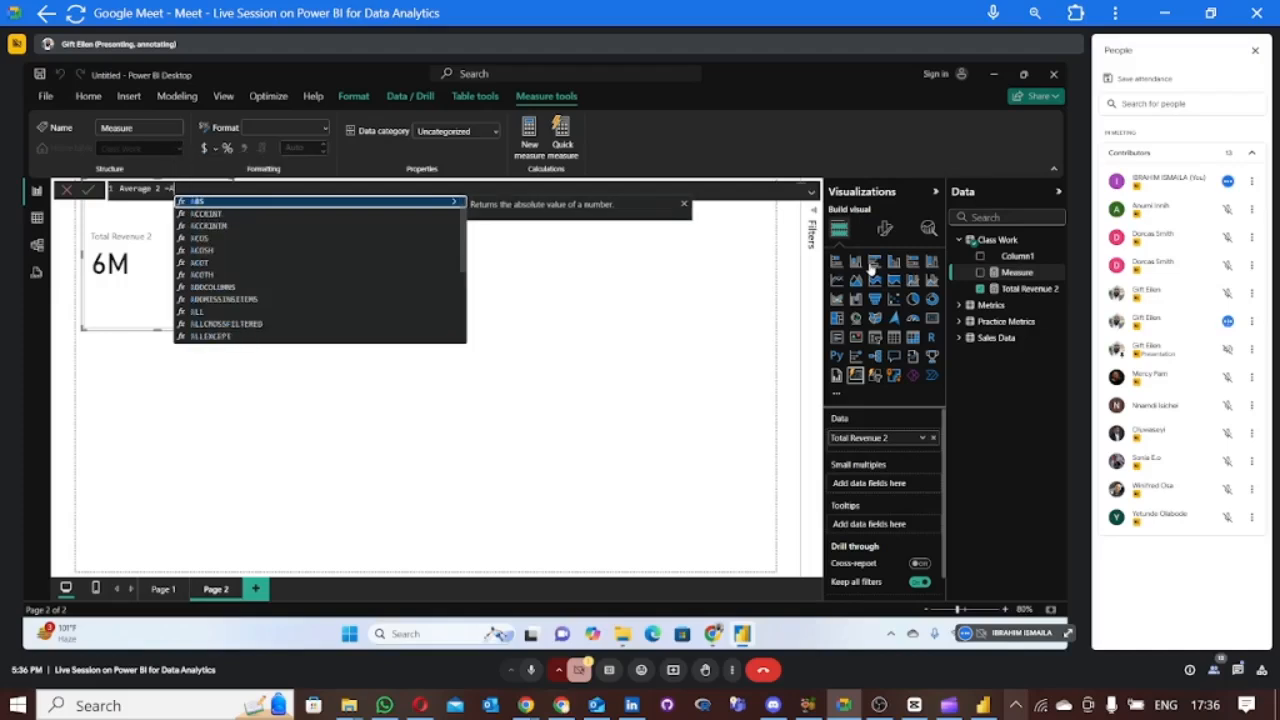
type("VER")
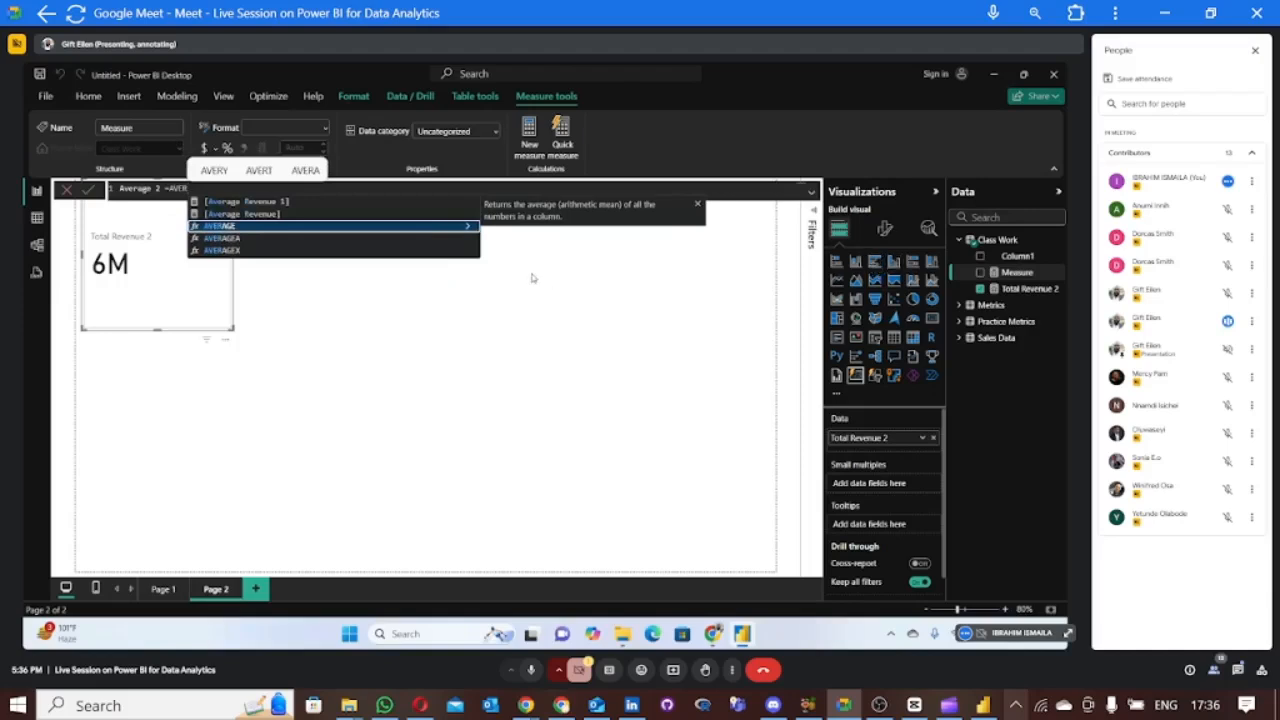
double_click(428, 228)
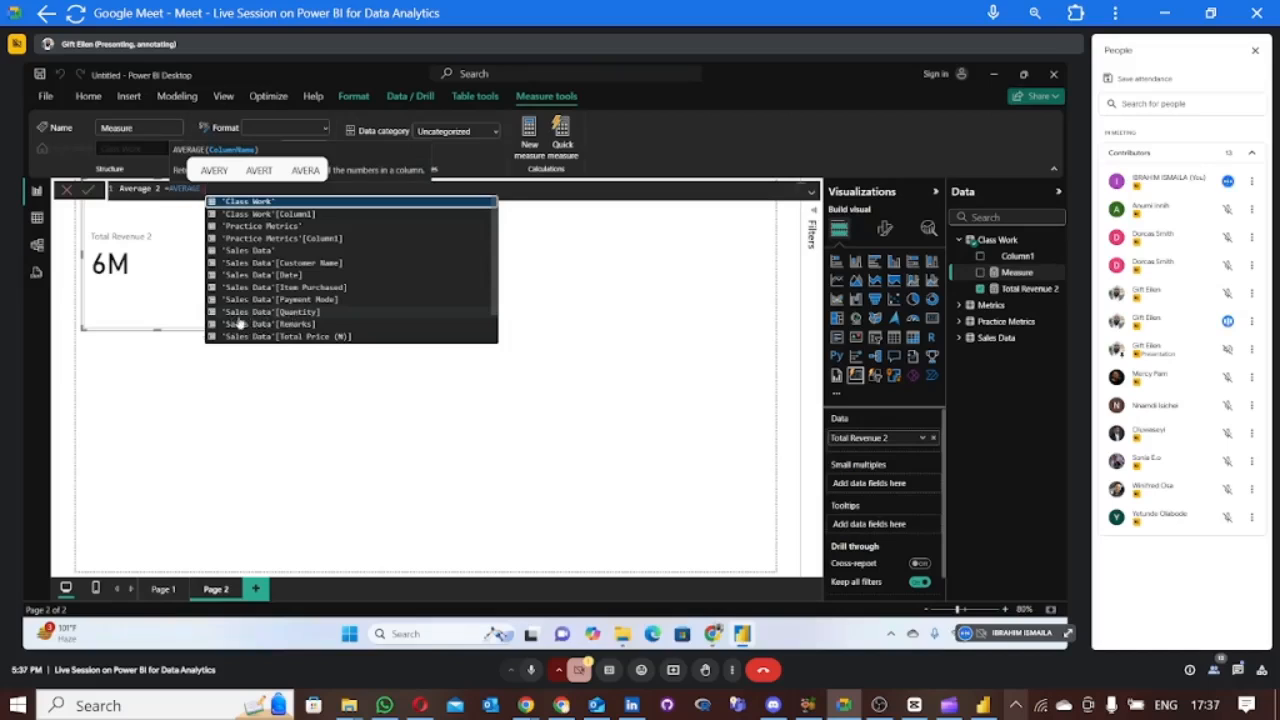
left_click(309, 313)
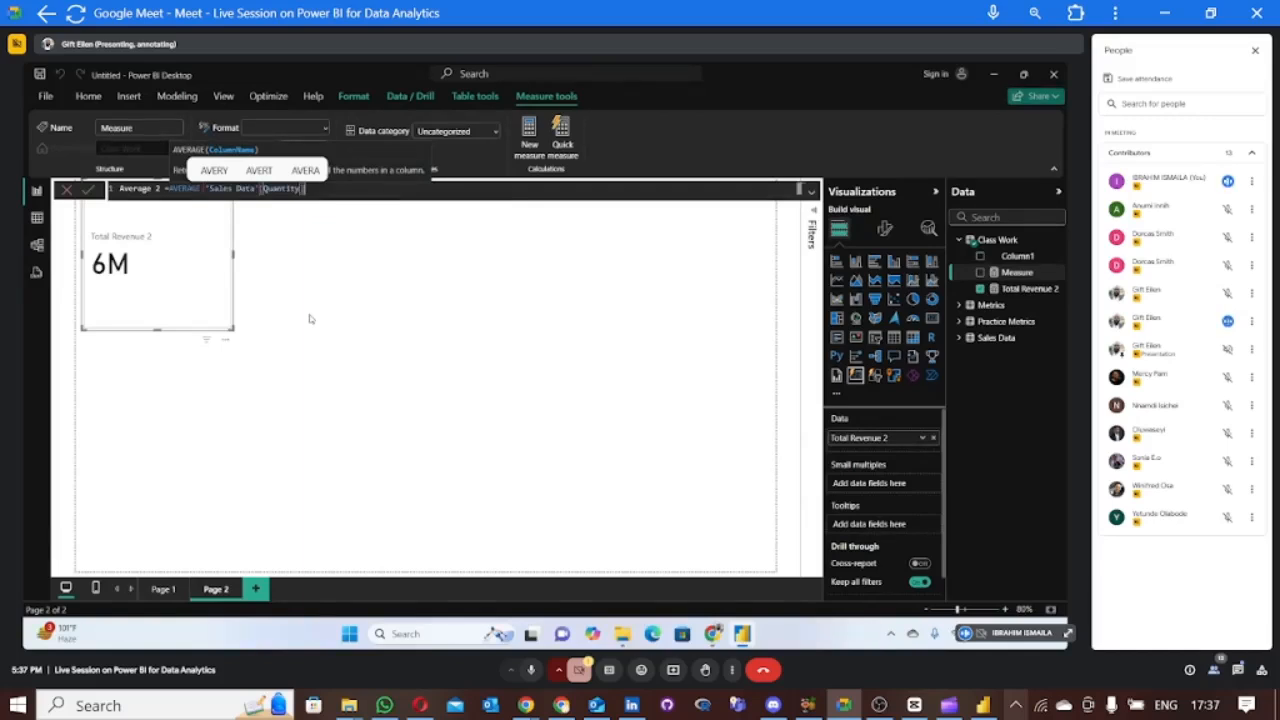
type(")")
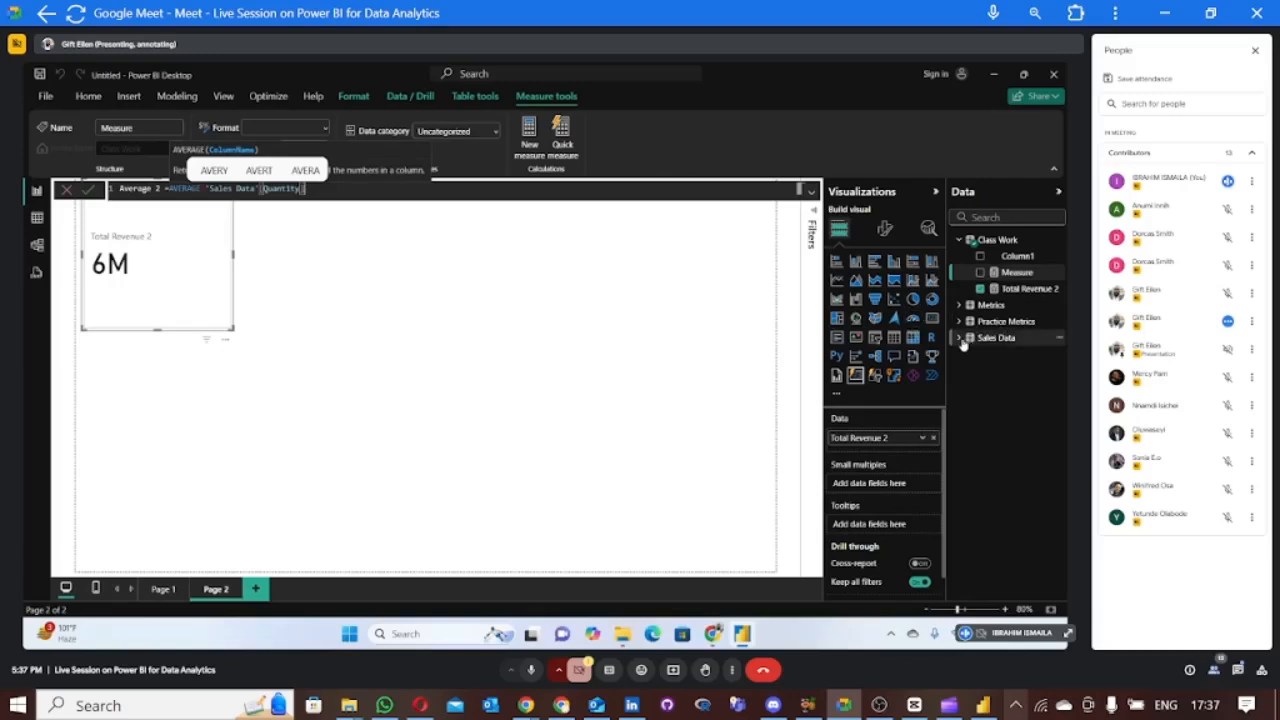
key("Return")
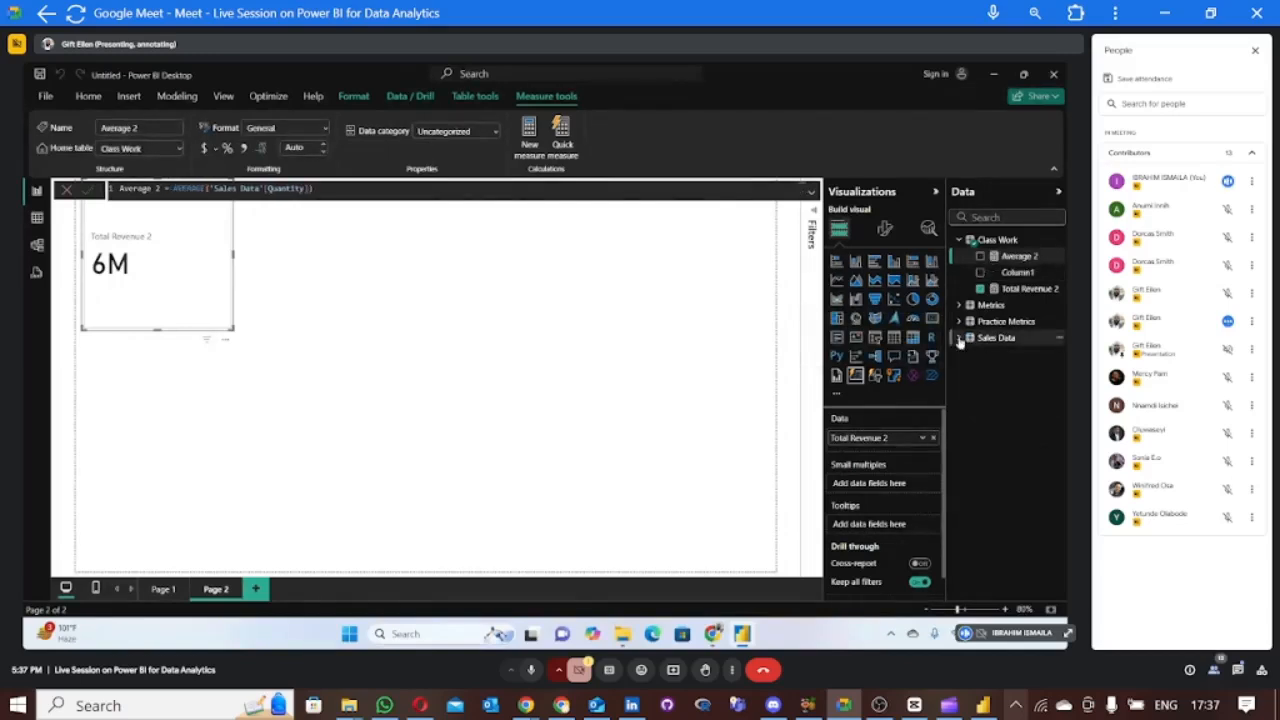
Step: Examine the list of fields in the Sales Data table, and collapse it again
left_click(959, 339)
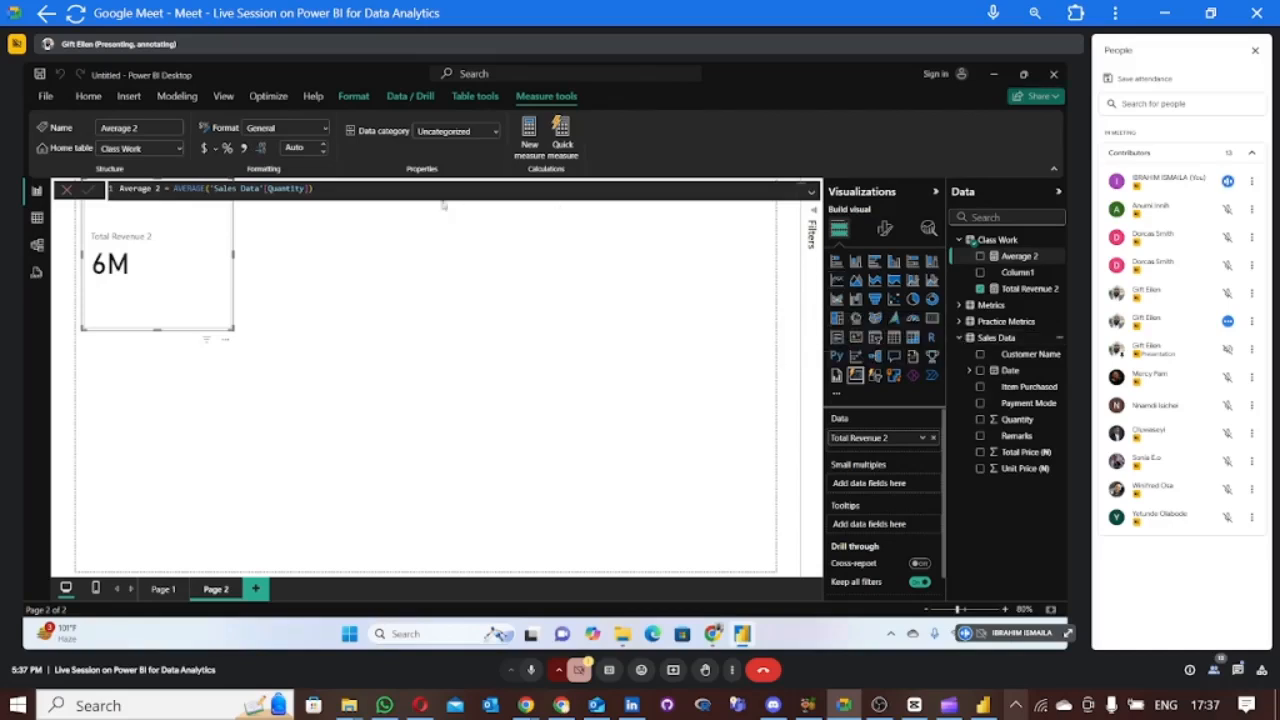
left_click(326, 187)
left_click(958, 338)
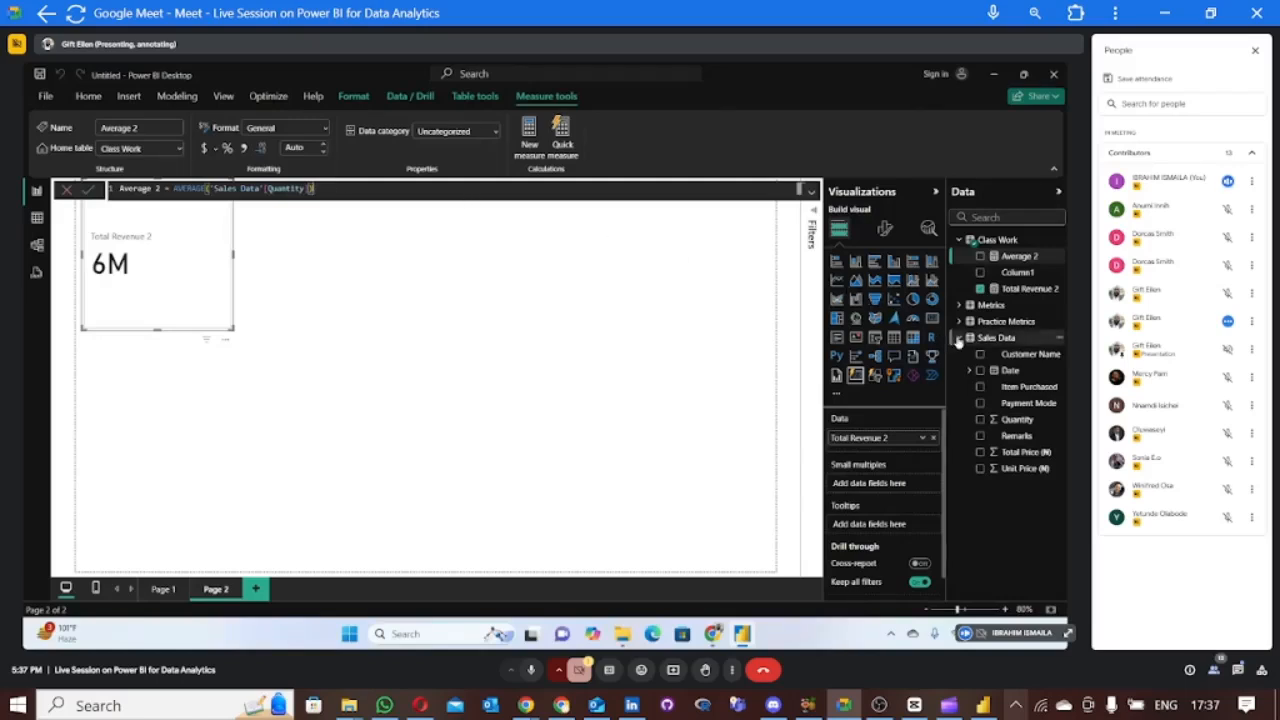
Step: Clear the column reference from the Average 2 formula and reopen the AVERAGE function's argument for a new column
left_click(325, 185)
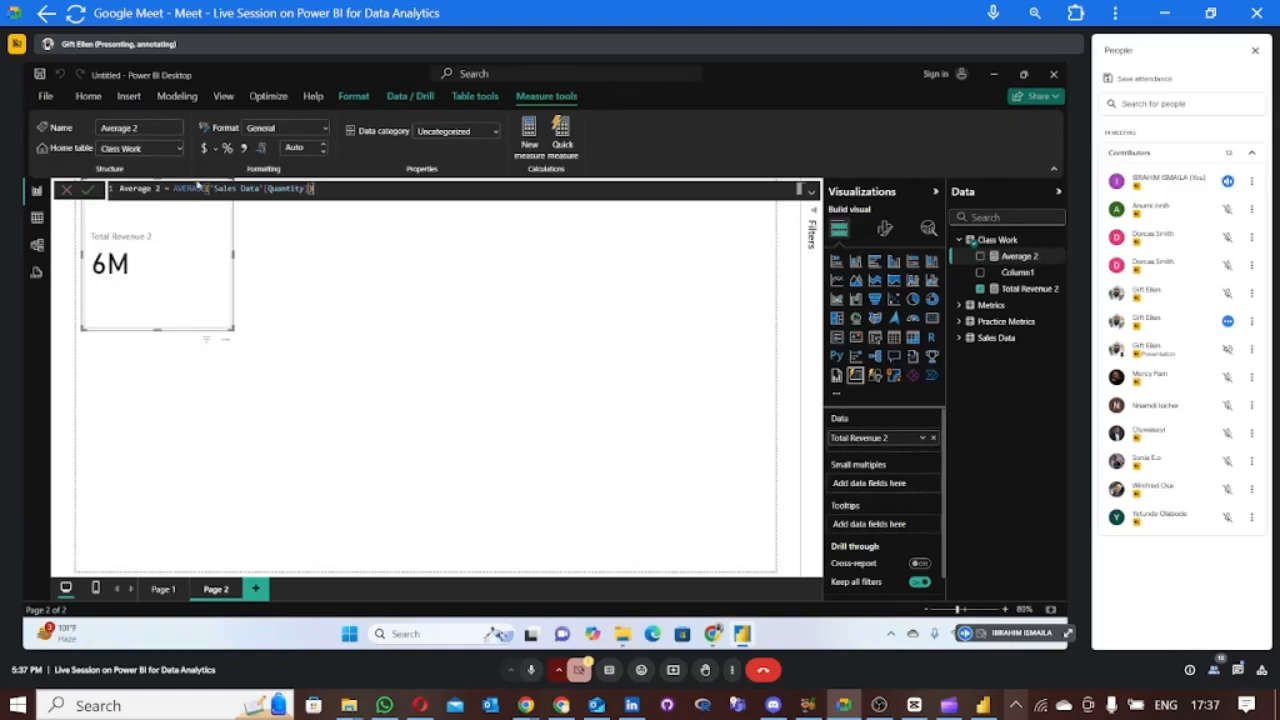
double_click(198, 188)
left_click(334, 188)
key("BackSpace")
key("BackSpace")
key("BackSpace")
key("BackSpace")
key("BackSpace")
key("BackSpace")
key("BackSpace")
key("BackSpace")
key("BackSpace")
key("BackSpace")
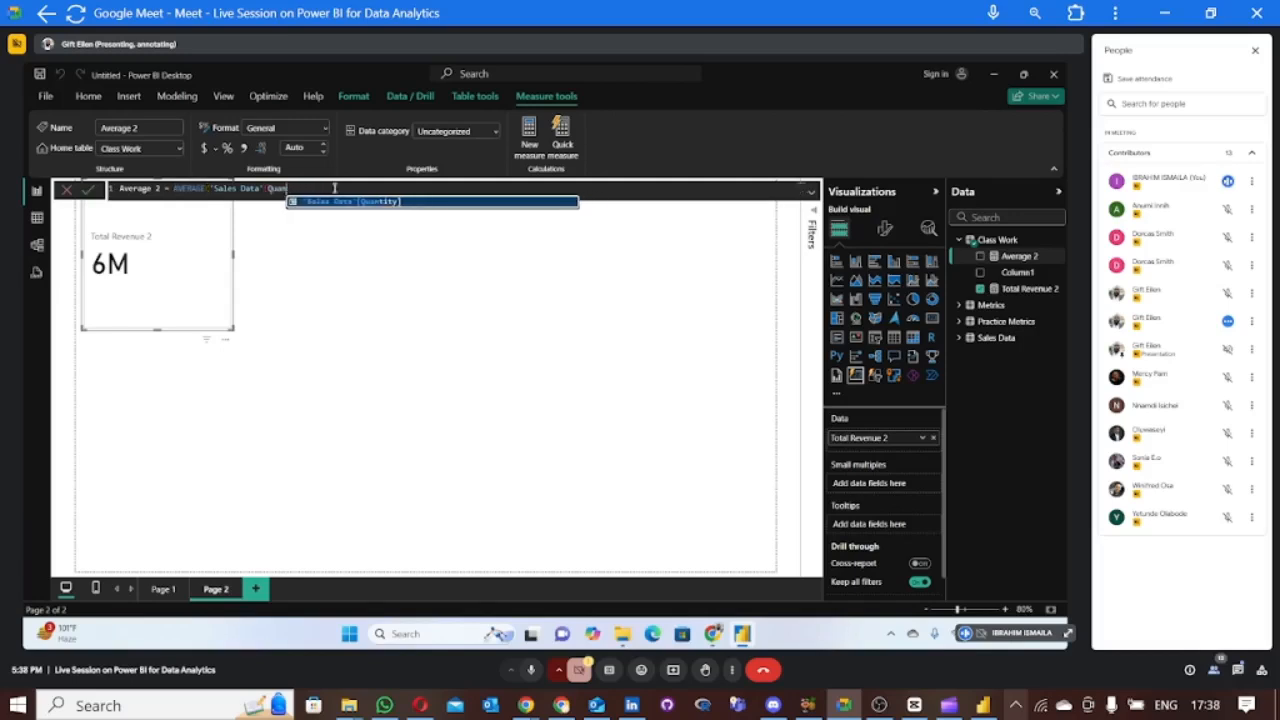
key("BackSpace")
key("BackSpace")
key("BackSpace")
key("BackSpace")
key("BackSpace")
key("BackSpace")
key("BackSpace")
key("BackSpace")
key("BackSpace")
key("BackSpace")
key("BackSpace")
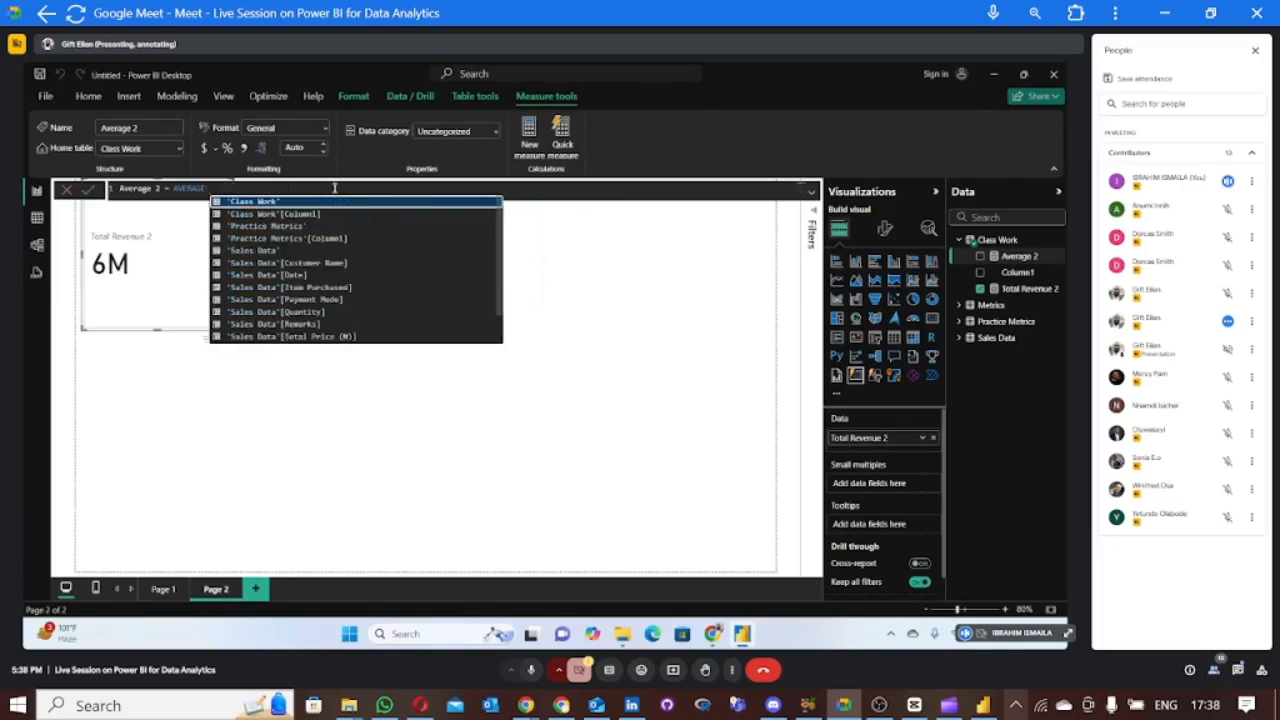
key("BackSpace")
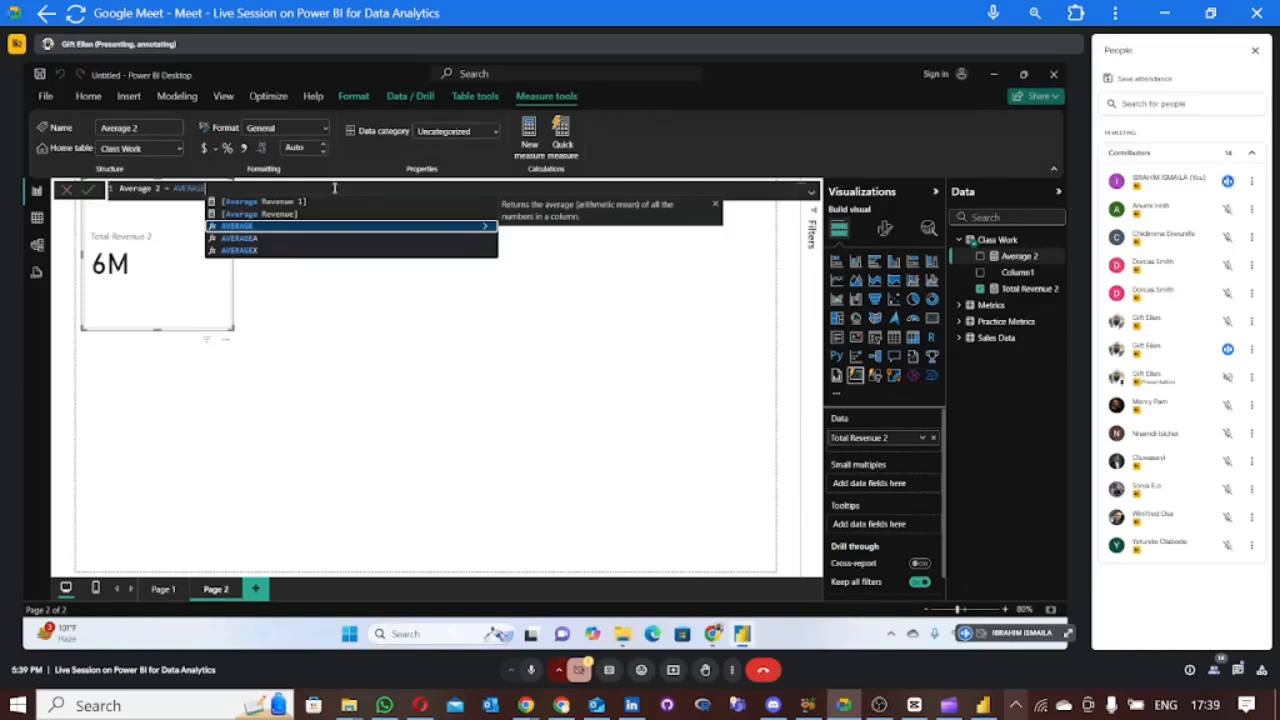
type("(")
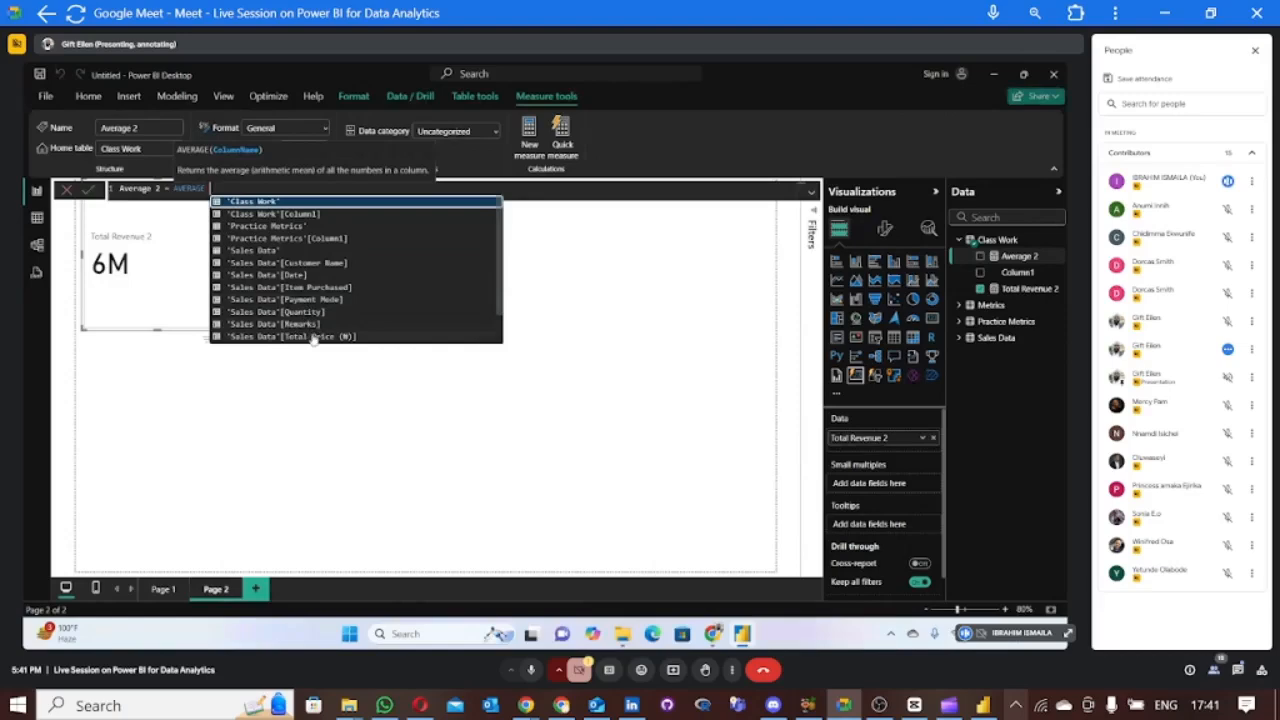
Step: Switch to the local Power BI Desktop report, examine the fields of the 2012-13 and recrime-geo-pfa tables, and return to the Google Meet call
left_click(985, 705)
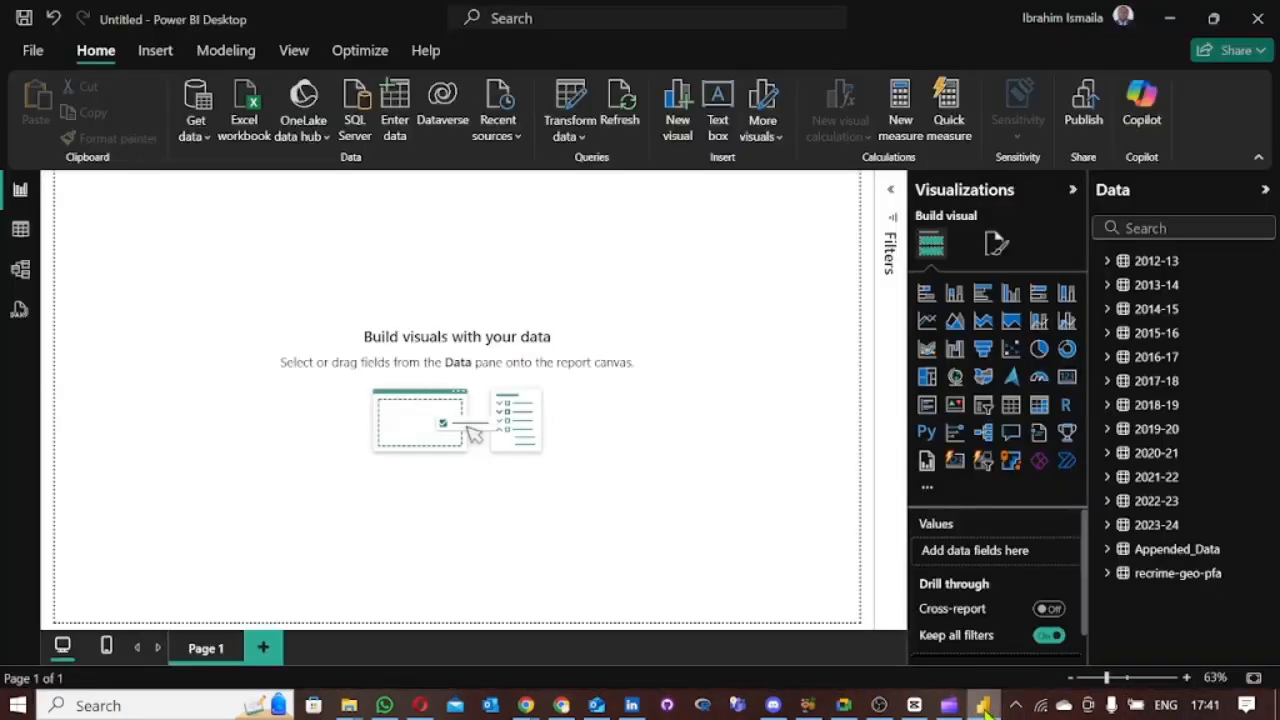
left_click(1107, 261)
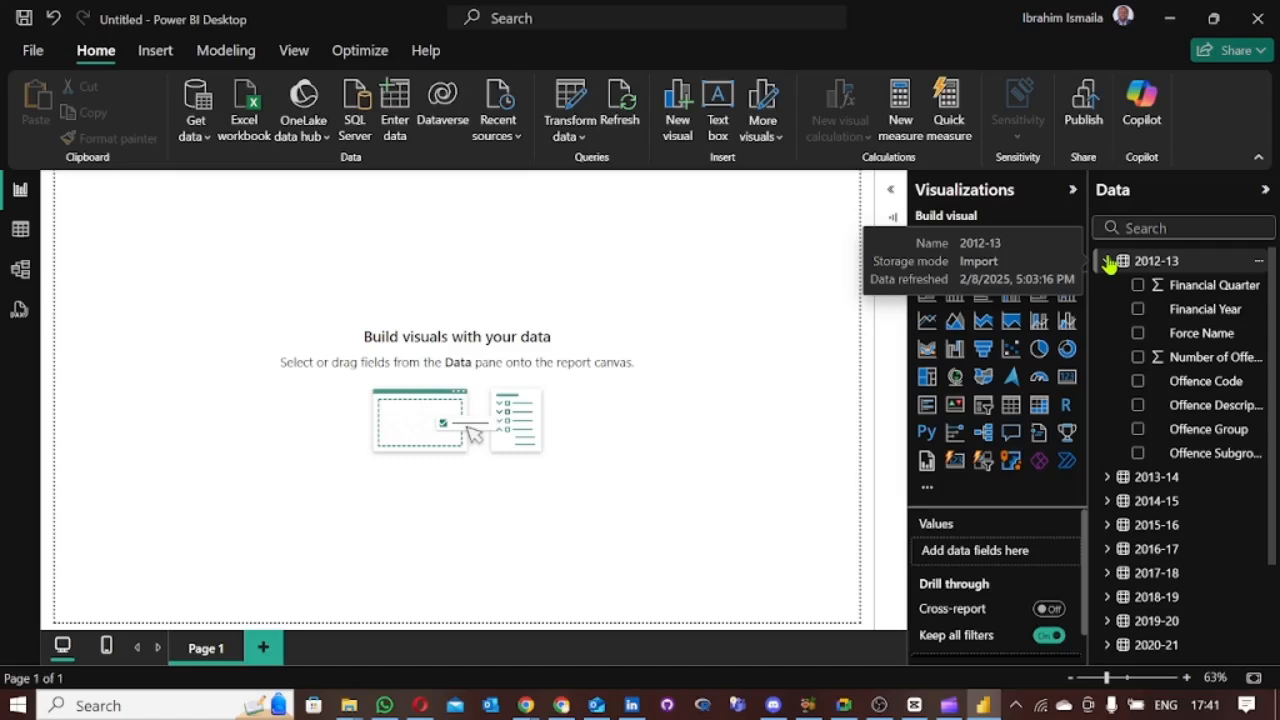
left_click(1108, 262)
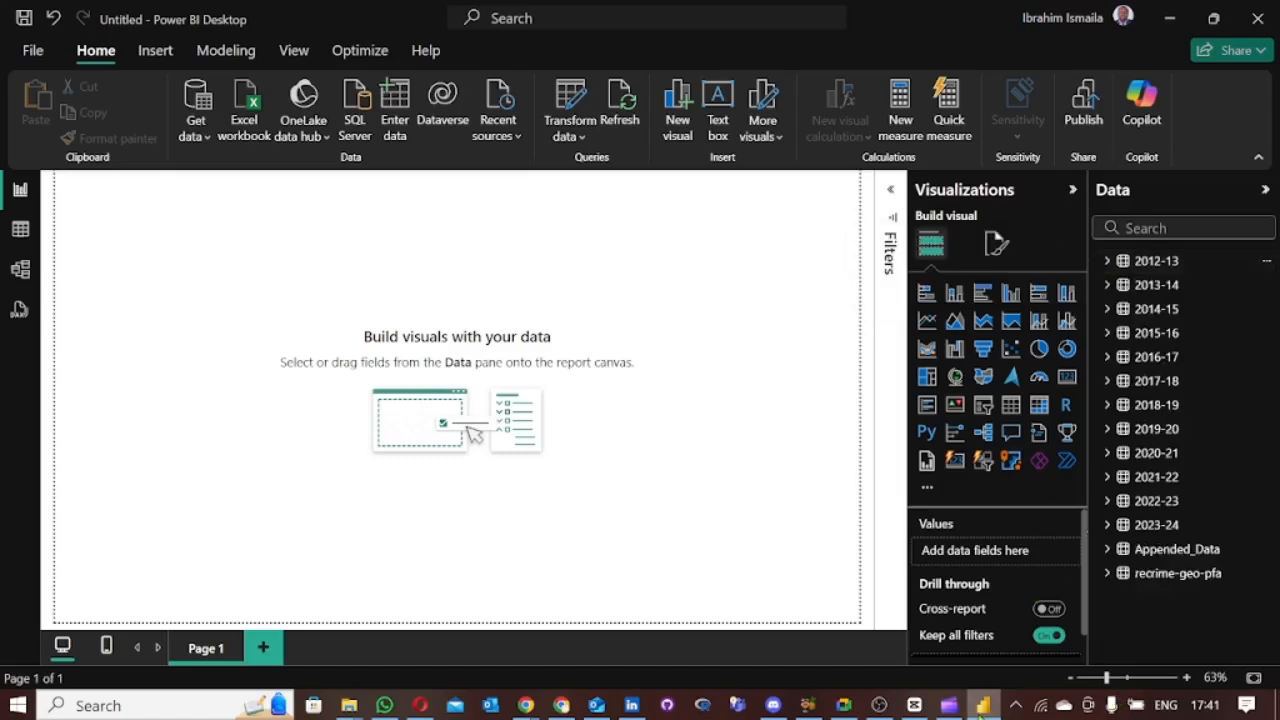
left_click(982, 706)
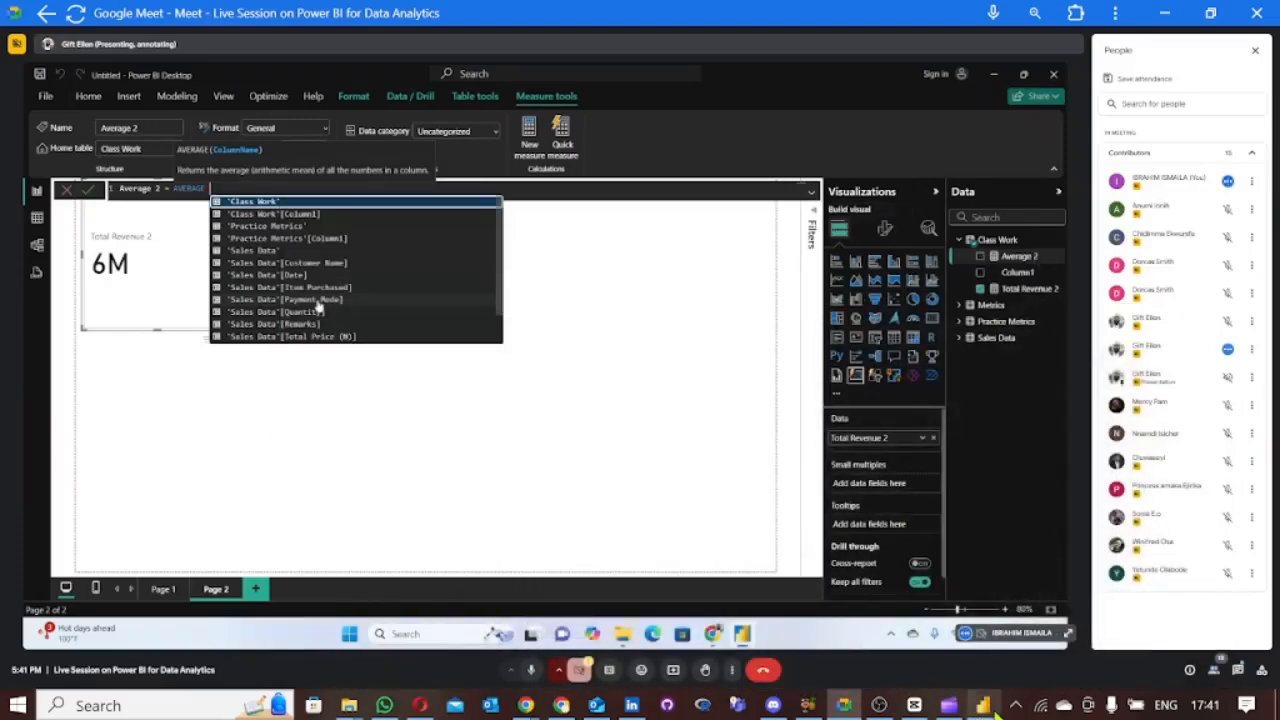
left_click(988, 706)
left_click(1105, 573)
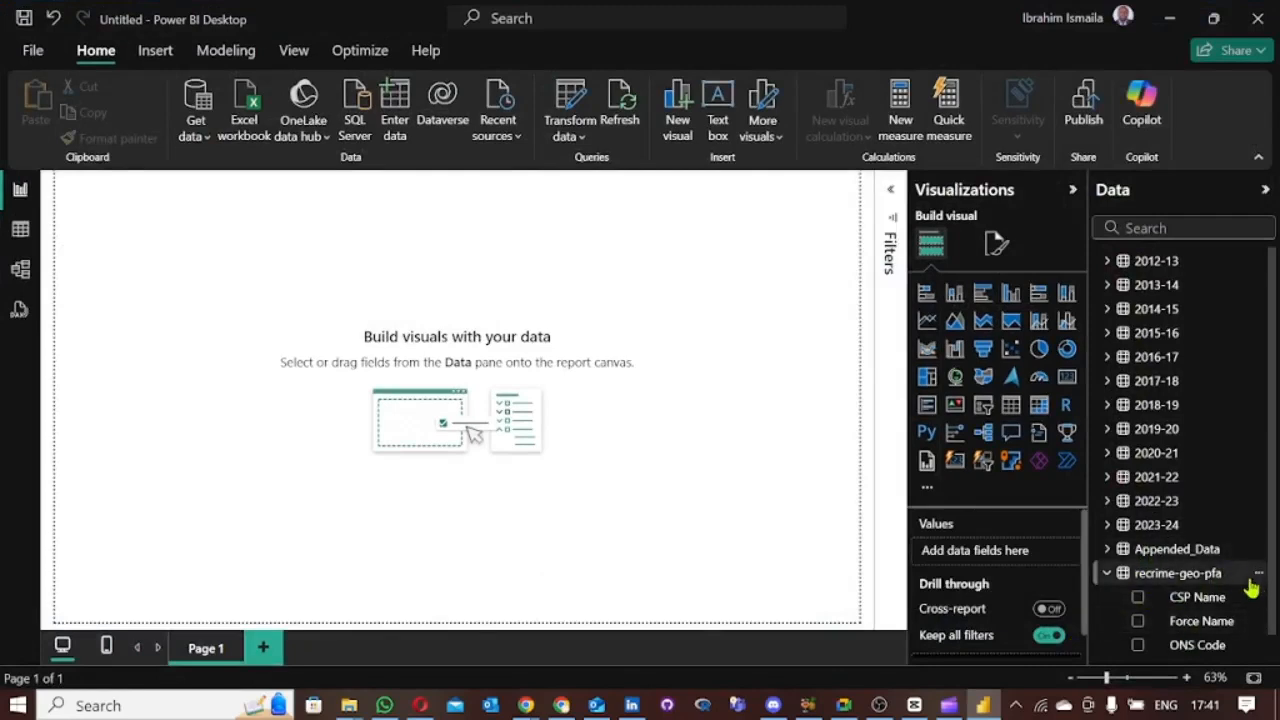
scroll(1275, 648, "down", 1)
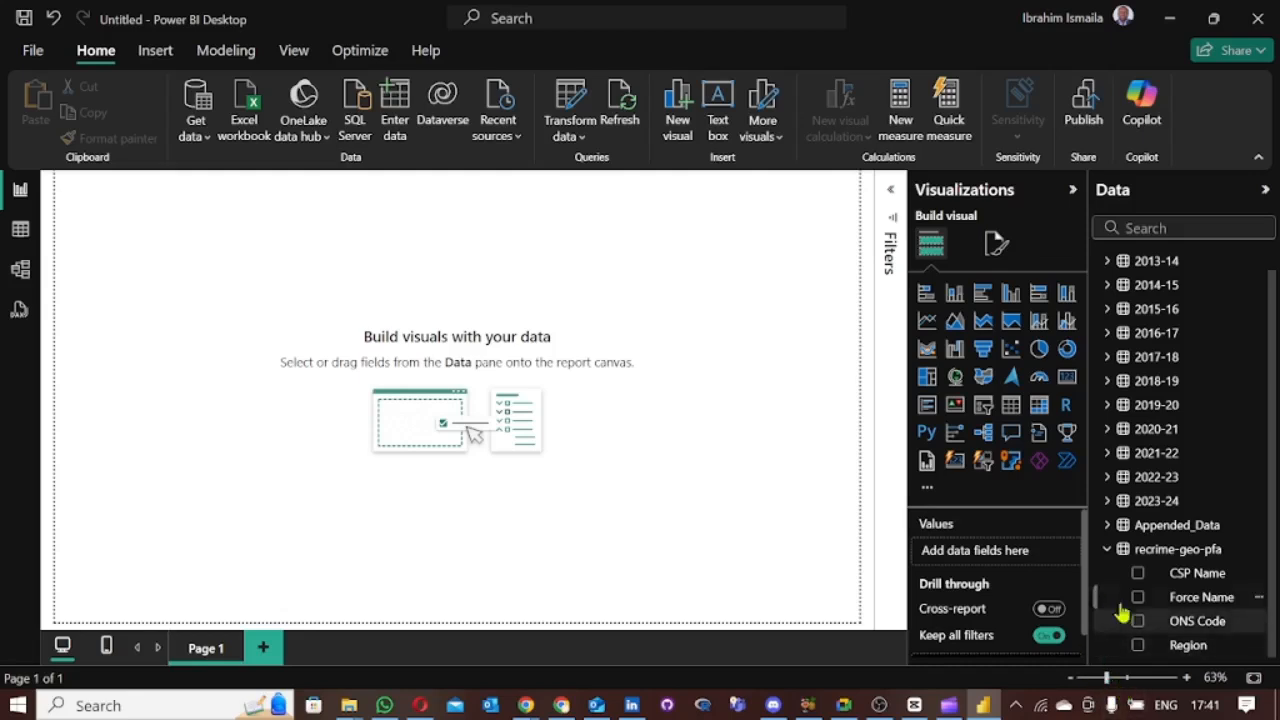
left_click(984, 706)
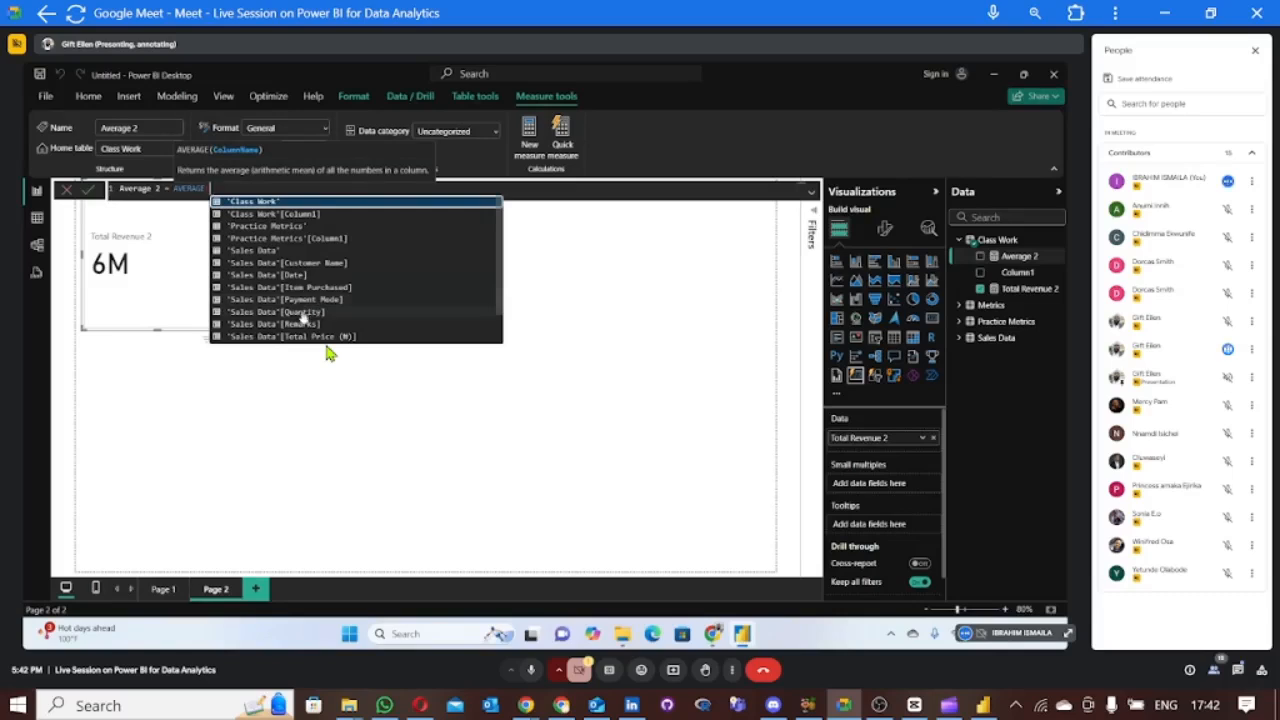
Step: Complete the Average 2 measure as AVERAGE('Sales Data'[Quantity]), removing the stray trailing comma, and commit the formula
left_click(303, 313)
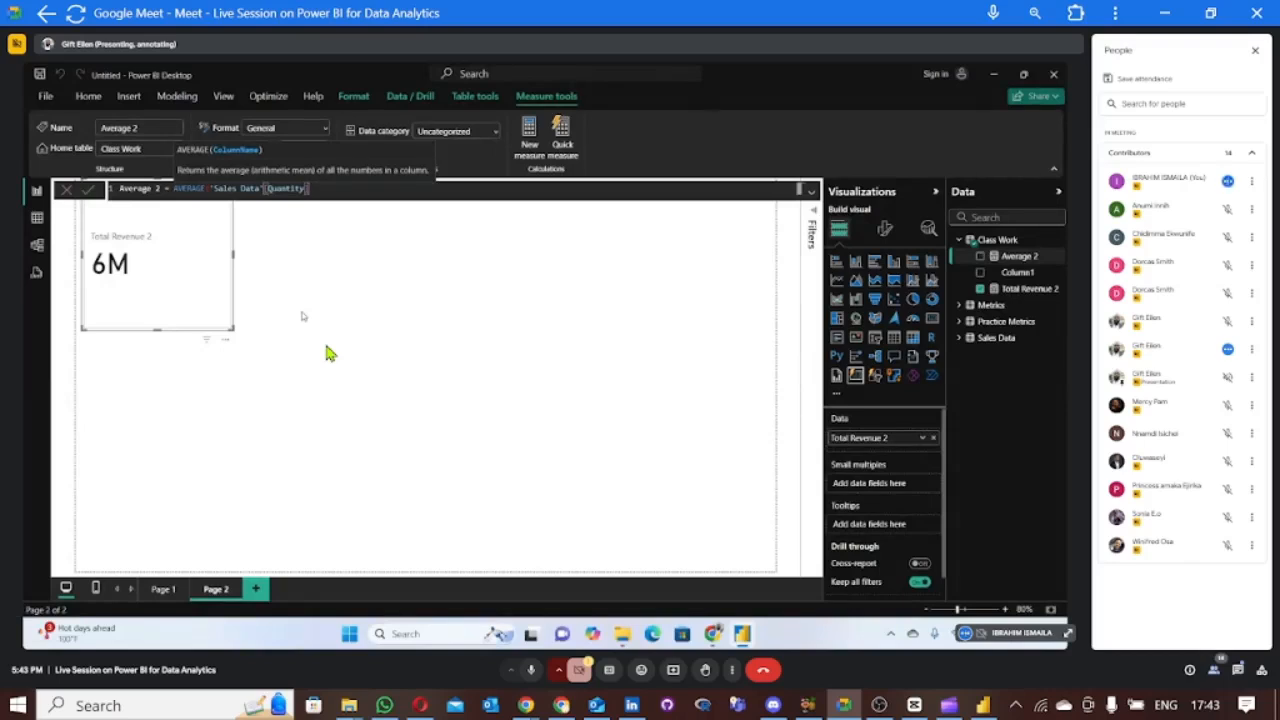
type(")")
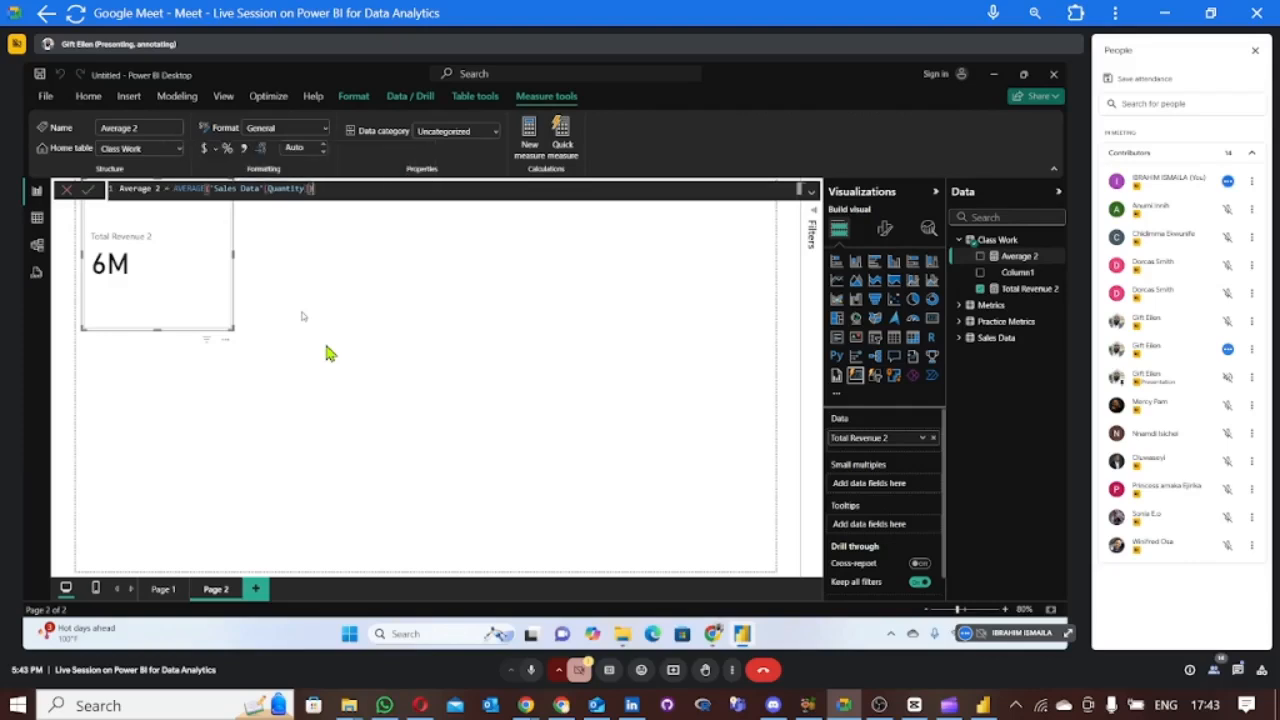
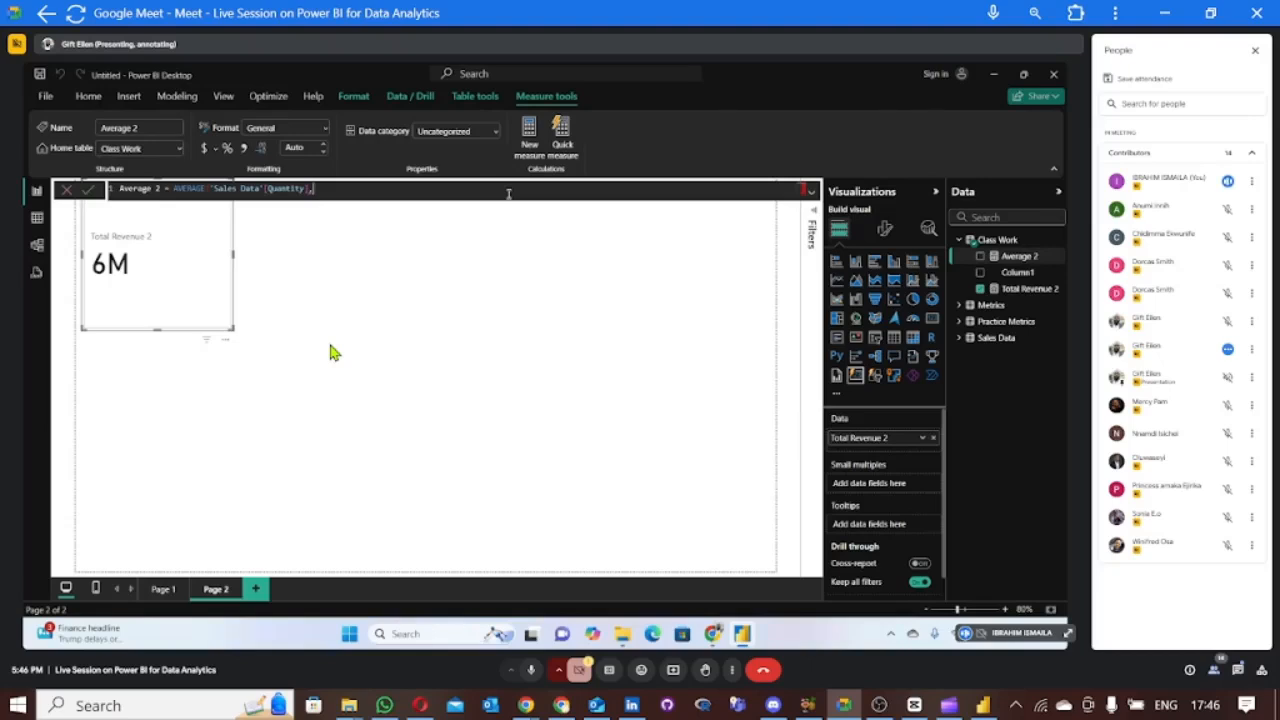
type(")")
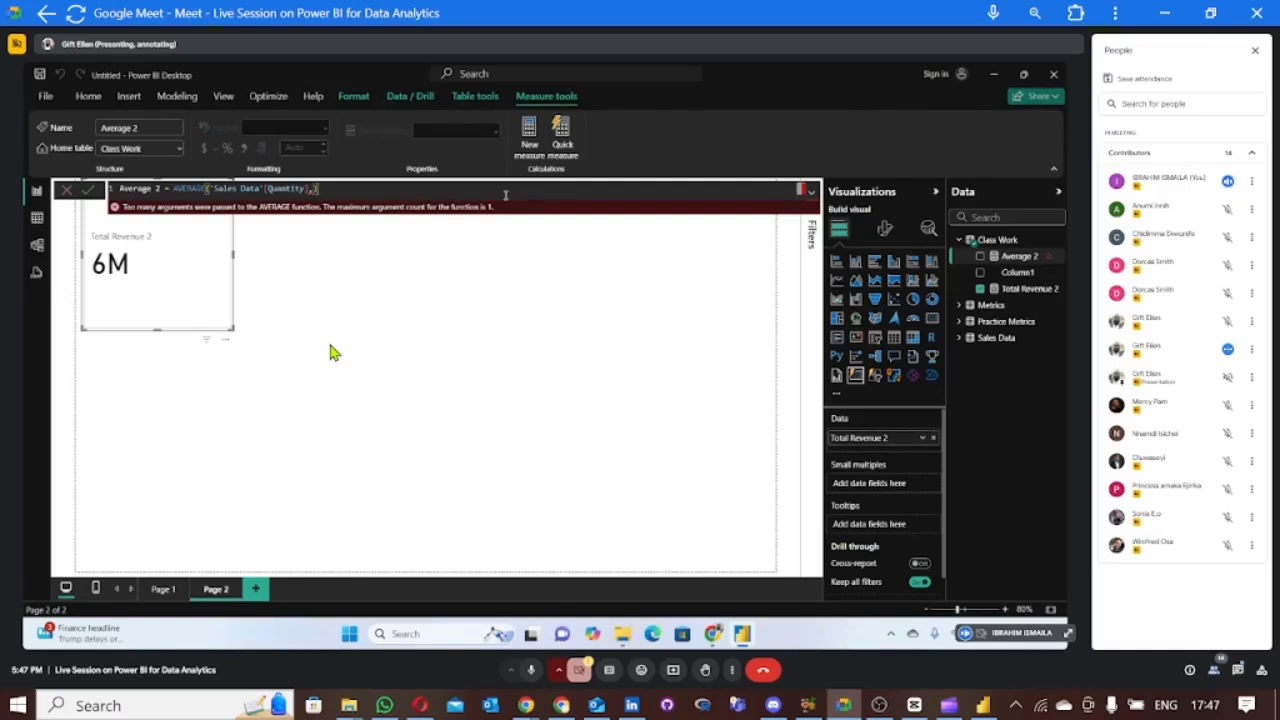
key("BackSpace")
key("BackSpace")
type(")")
key("Return")
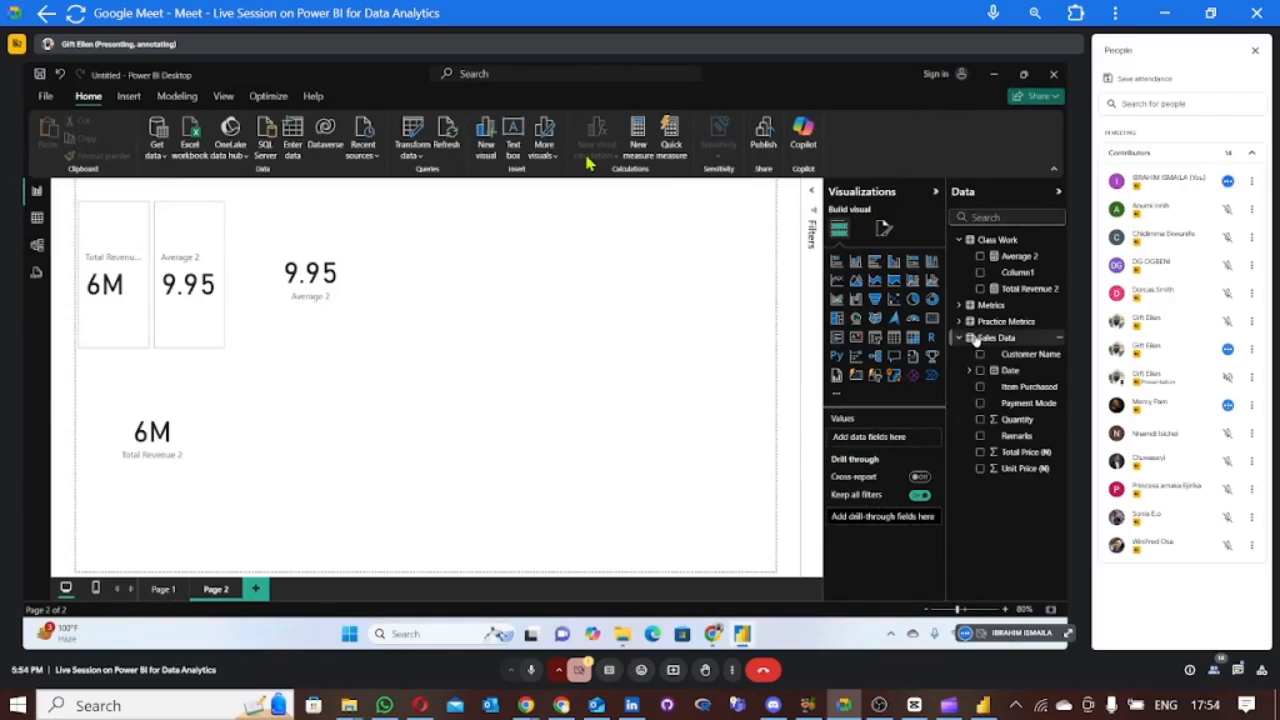
Step: Create a calculated column in the Class Work table as Total Revenue 3 = MIN('Sales Data'[Total Price (₦)]) and commit it
right_click(960, 242)
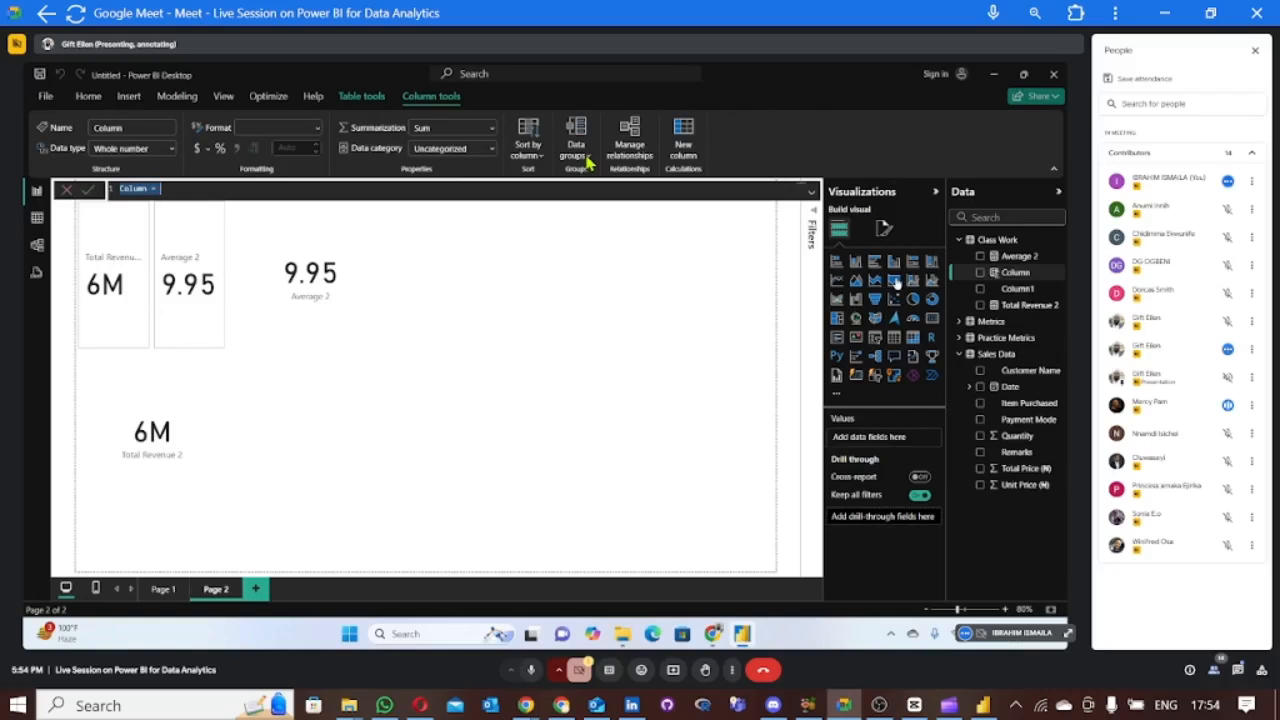
type("To")
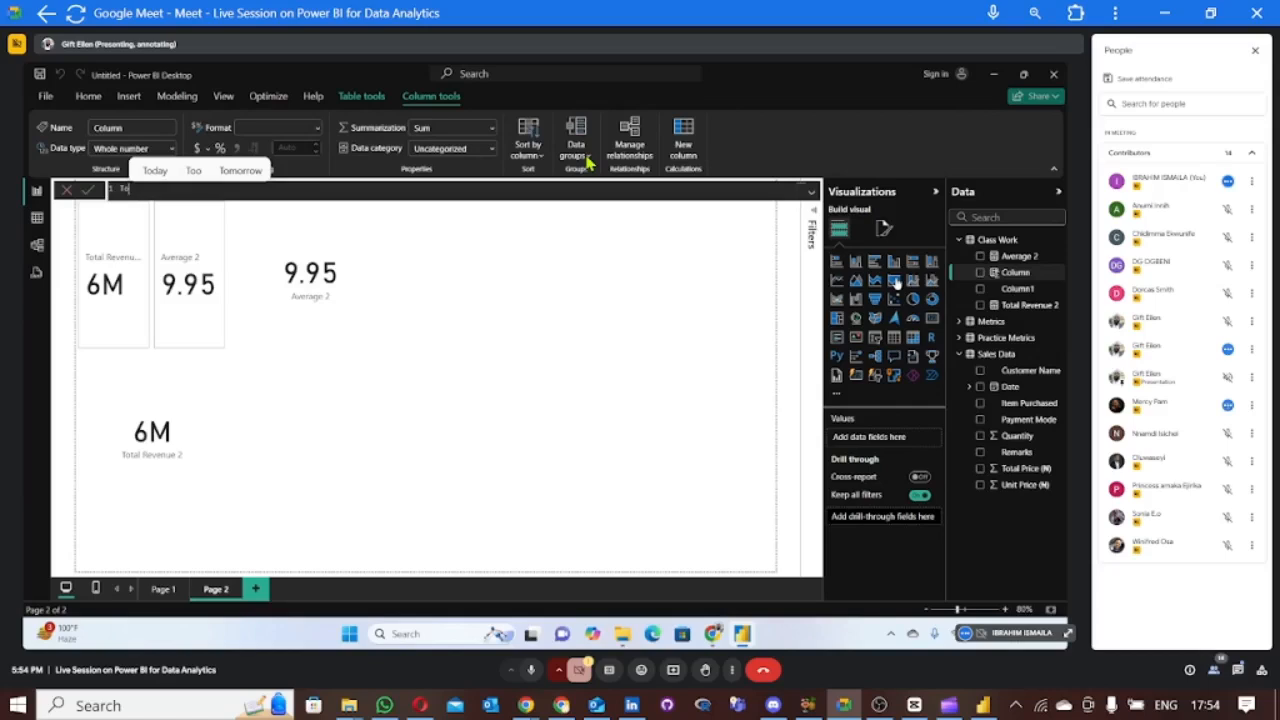
type("tal Revenu")
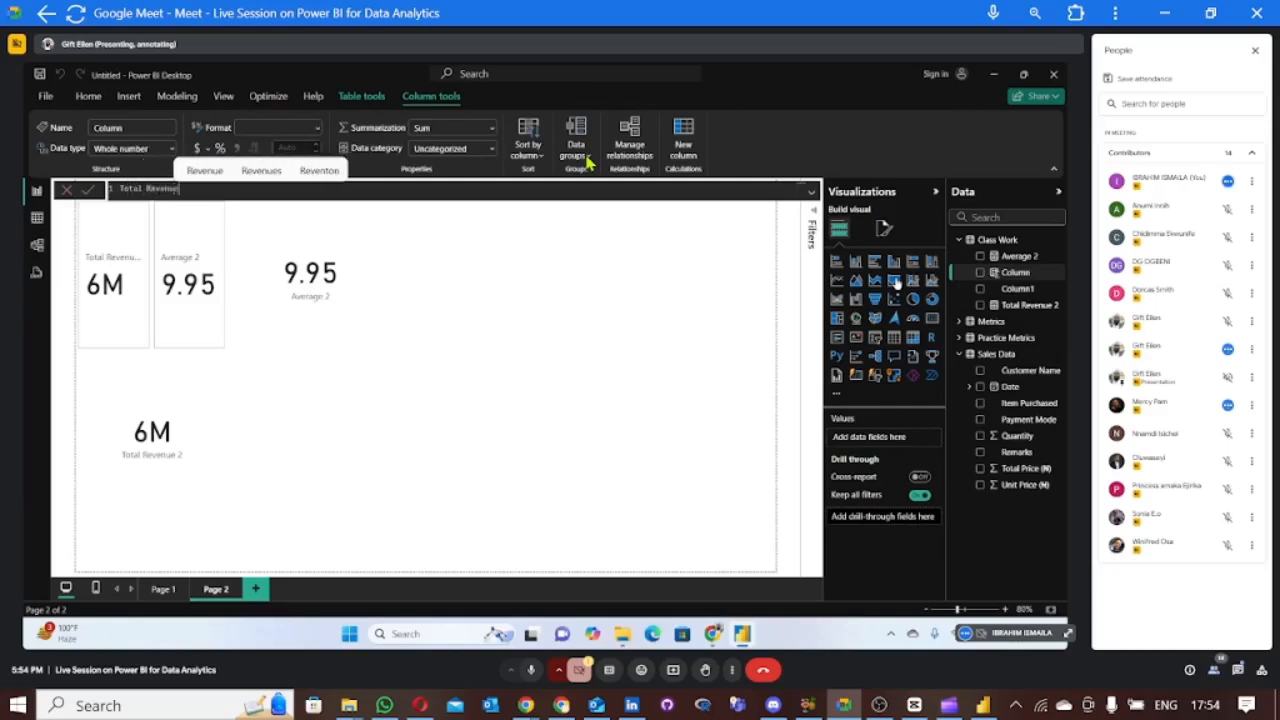
type("e 3 =")
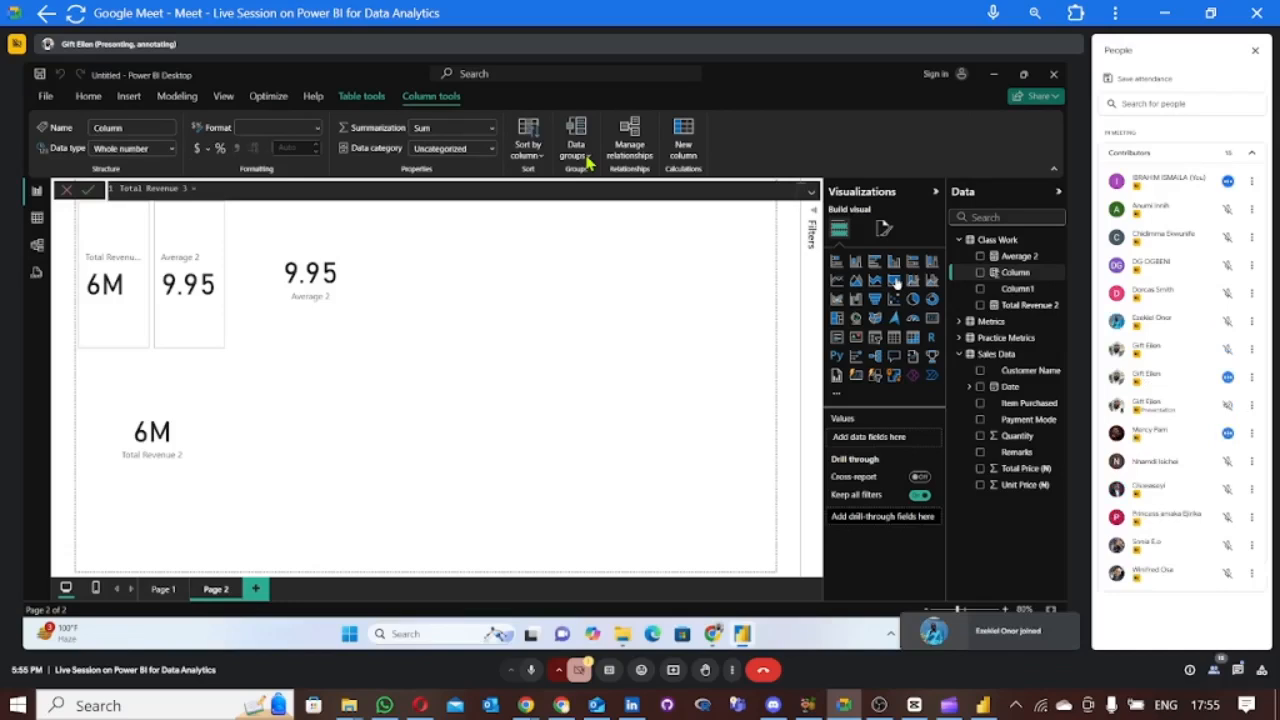
type("MI")
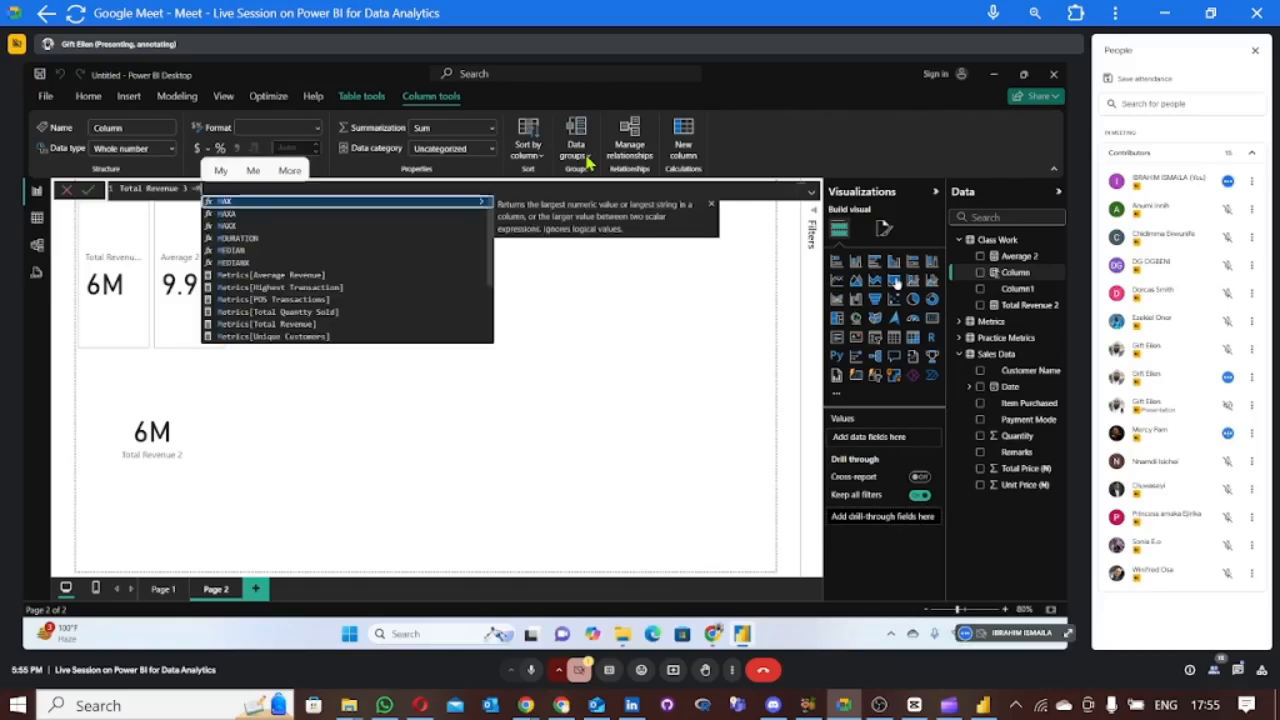
type("N")
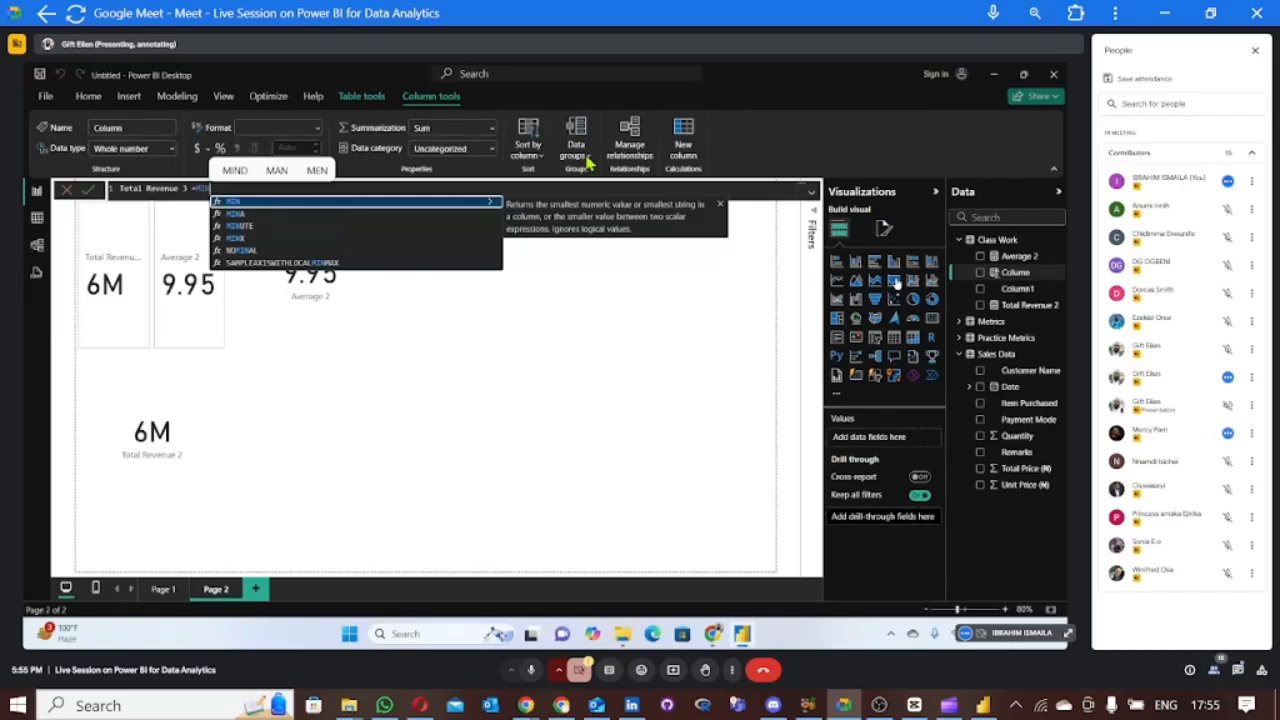
type("('Sales Data'[Total Price (₦")
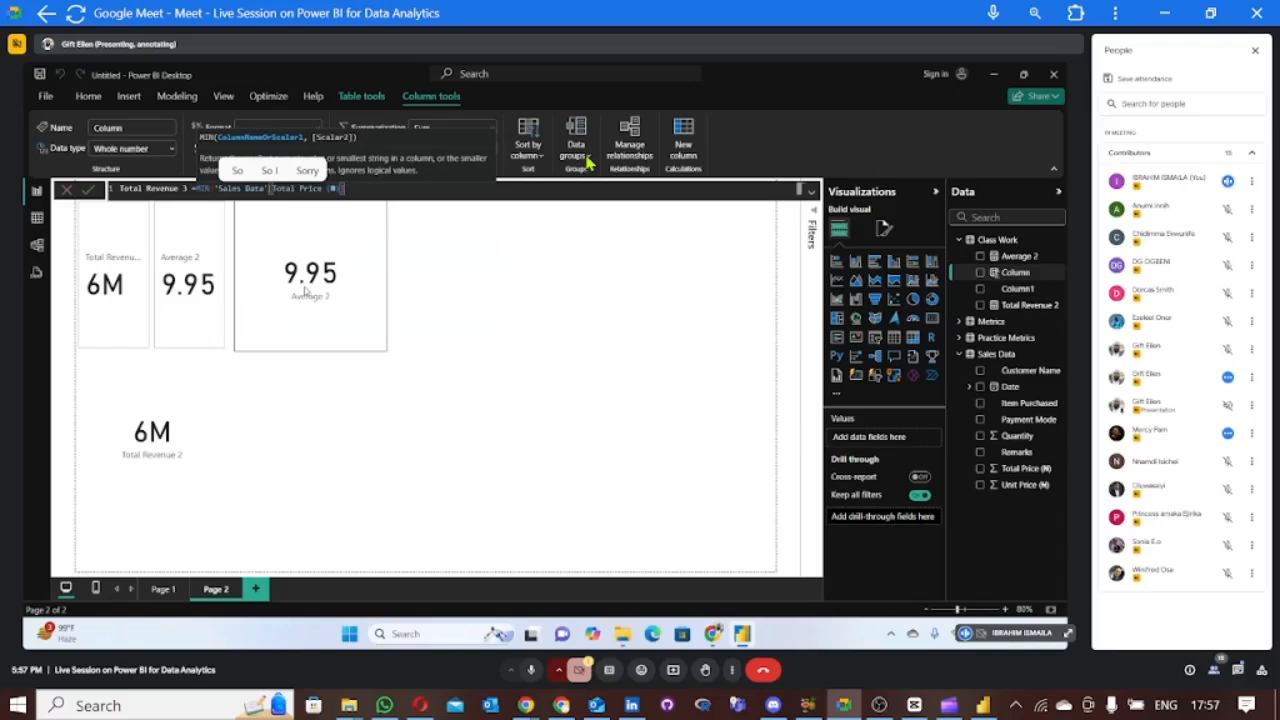
type(")")
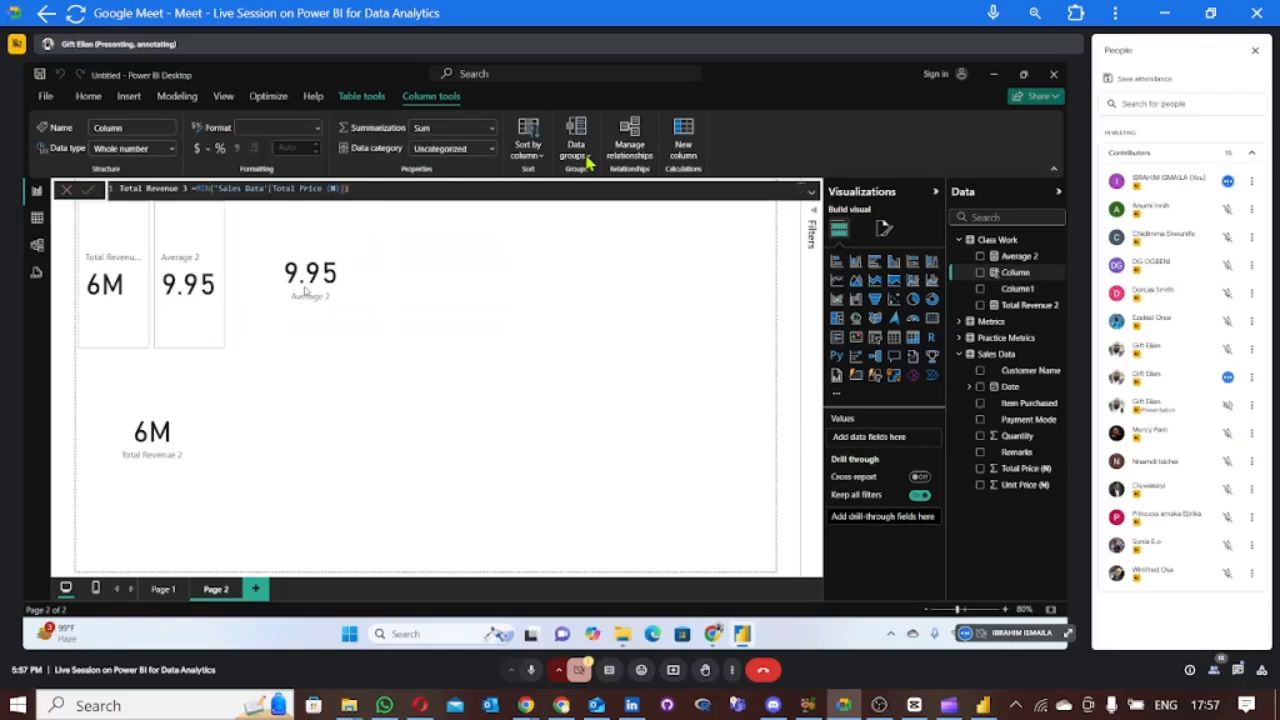
key("Return")
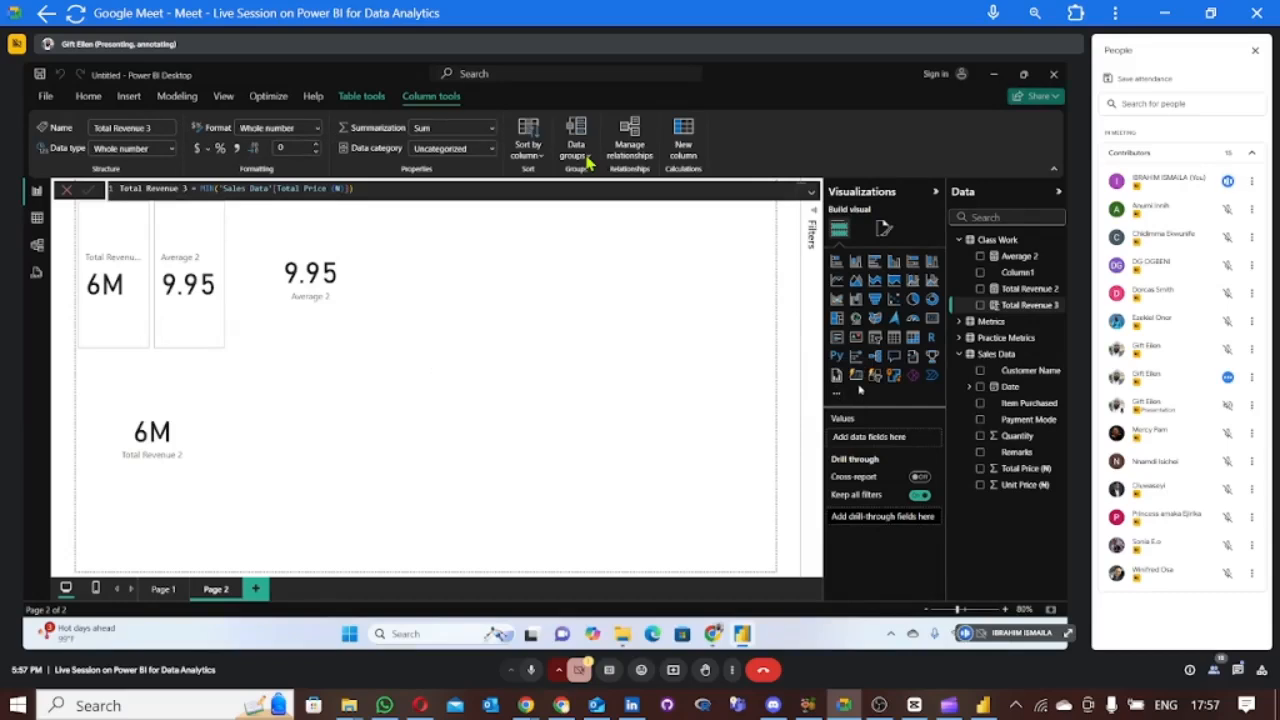
Step: Add the Total Revenue 3 column to the card holding Total Revenue 2 and Average 2, and close the meeting's participant list
left_click(180, 287)
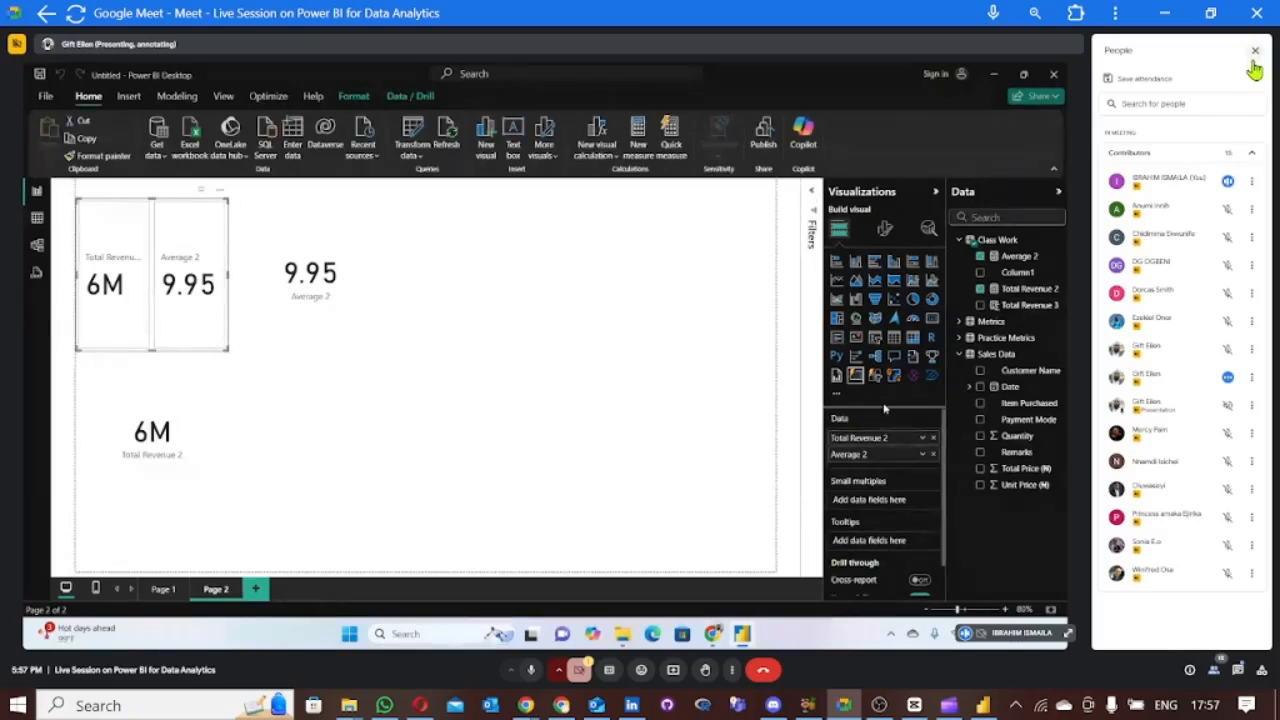
left_click(1255, 50)
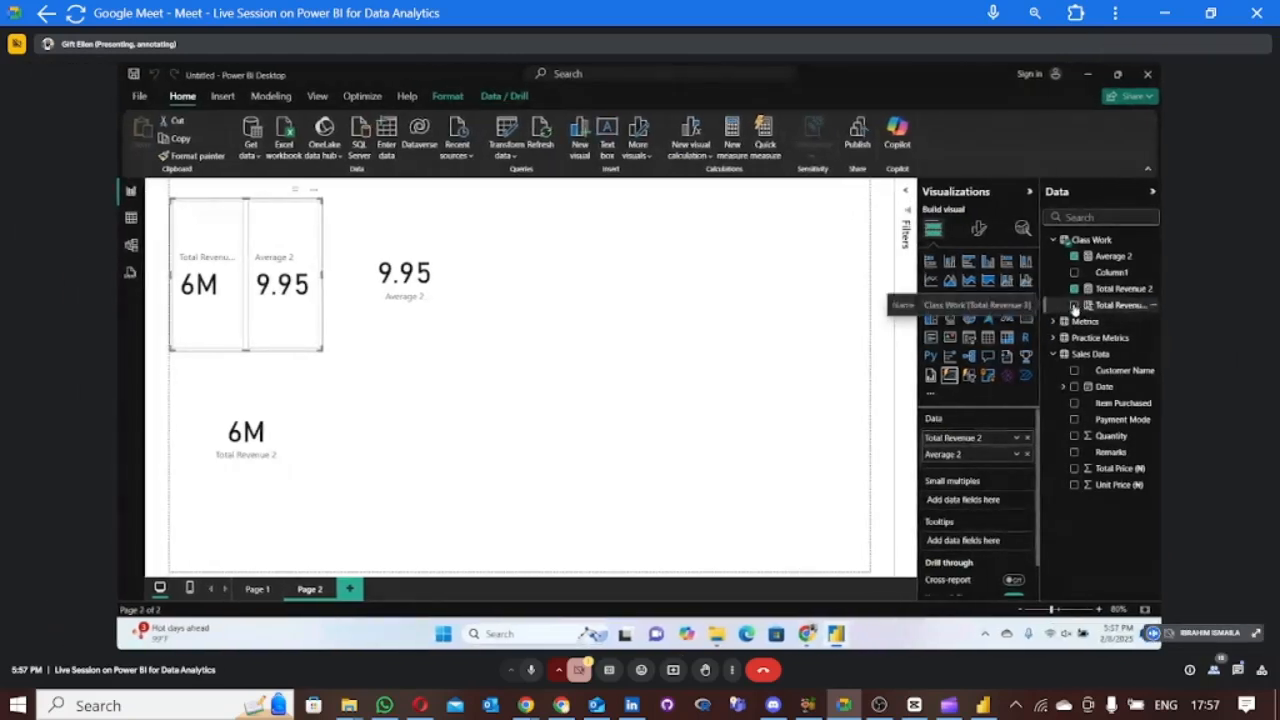
left_click(1074, 305)
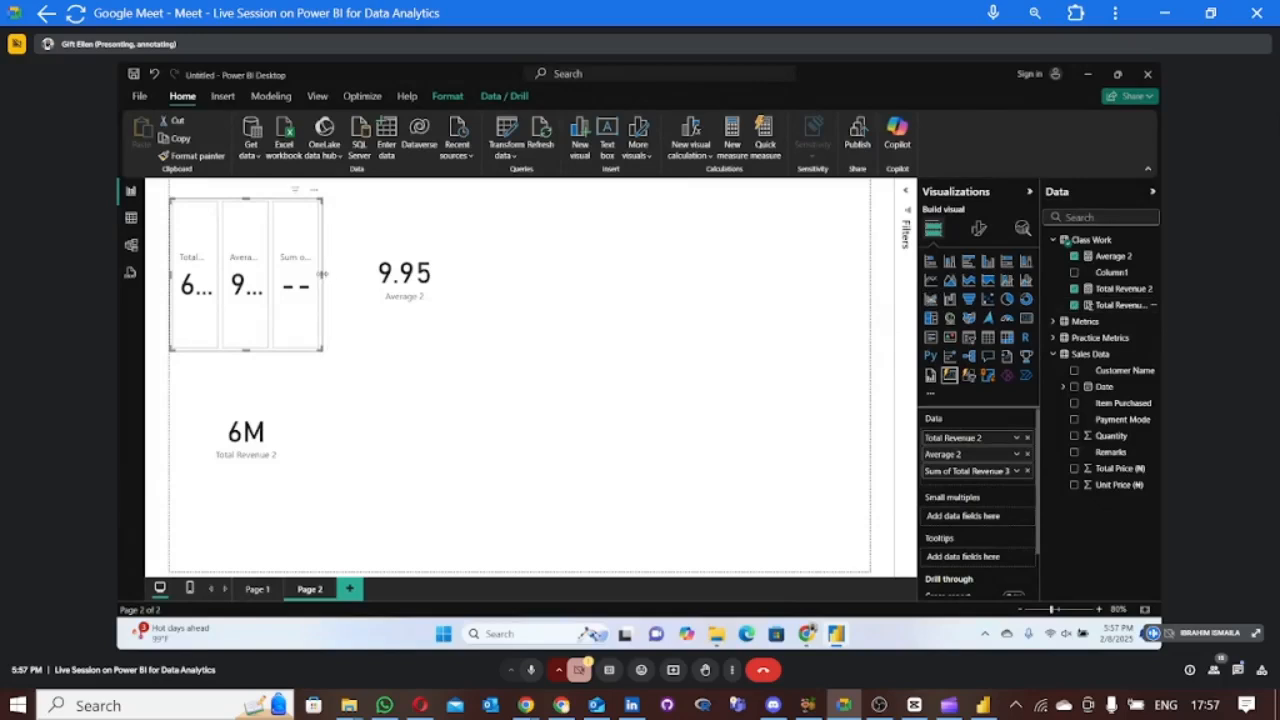
Step: Widen the multi-value card and move the standalone Average 2 card below it, beside the standalone Total Revenue 2 card
left_click_drag(320, 273, 370, 283)
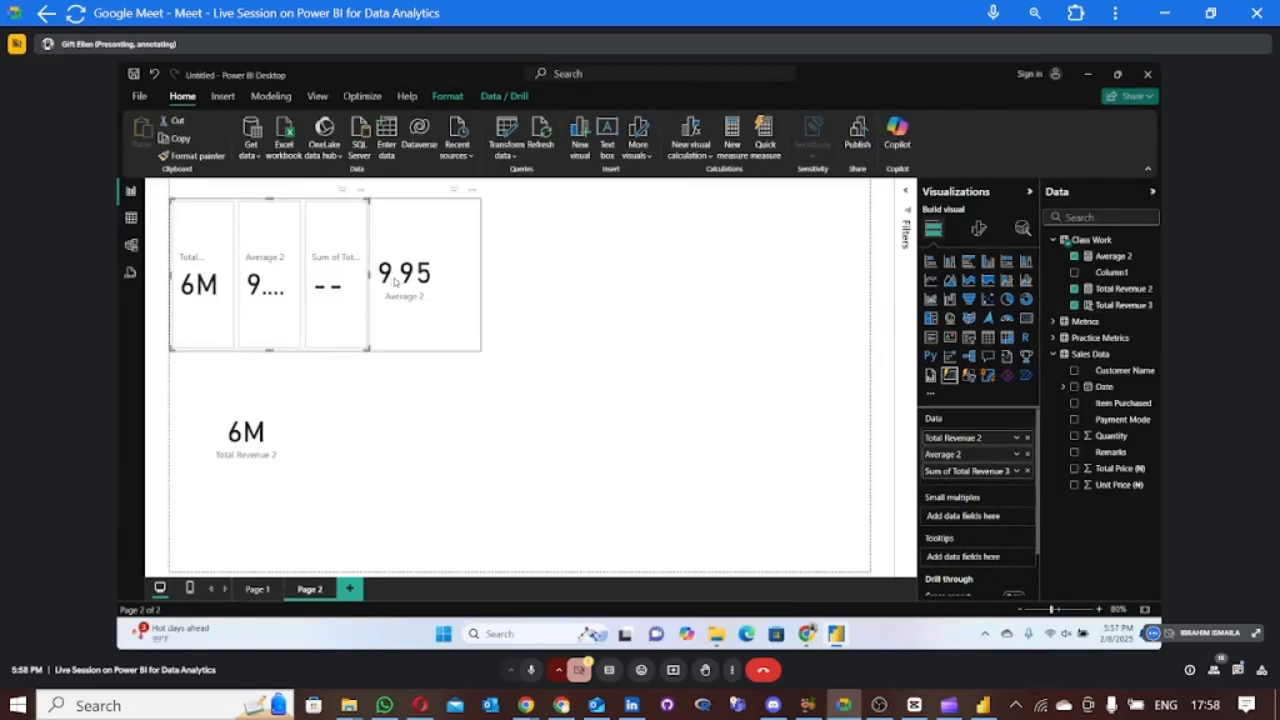
left_click_drag(395, 282, 449, 430)
left_click_drag(376, 465, 372, 461)
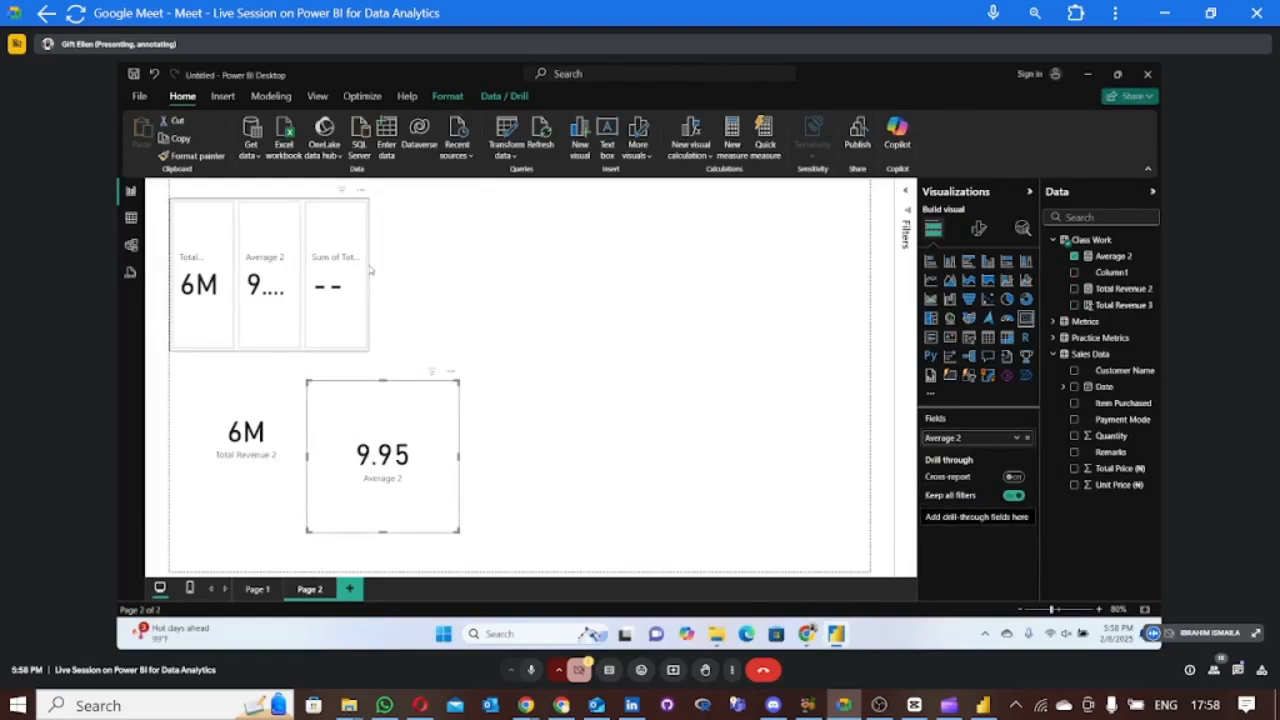
left_click(368, 275)
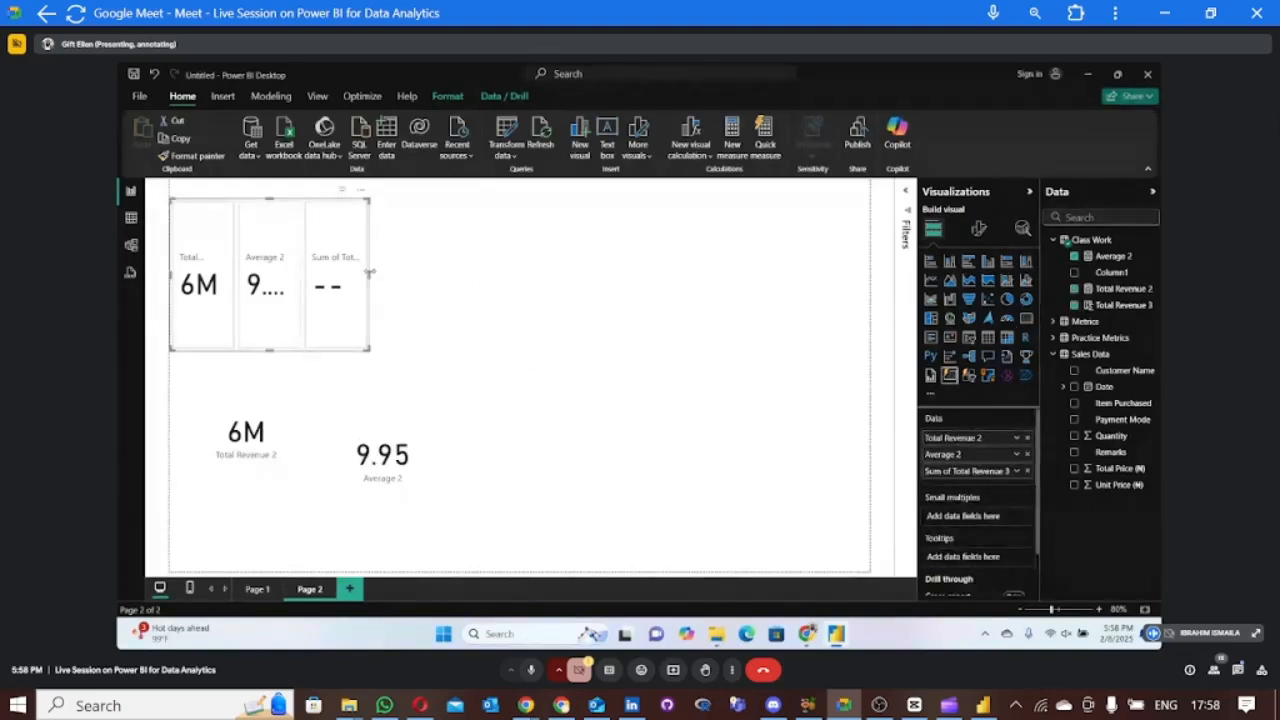
left_click_drag(369, 276, 425, 284)
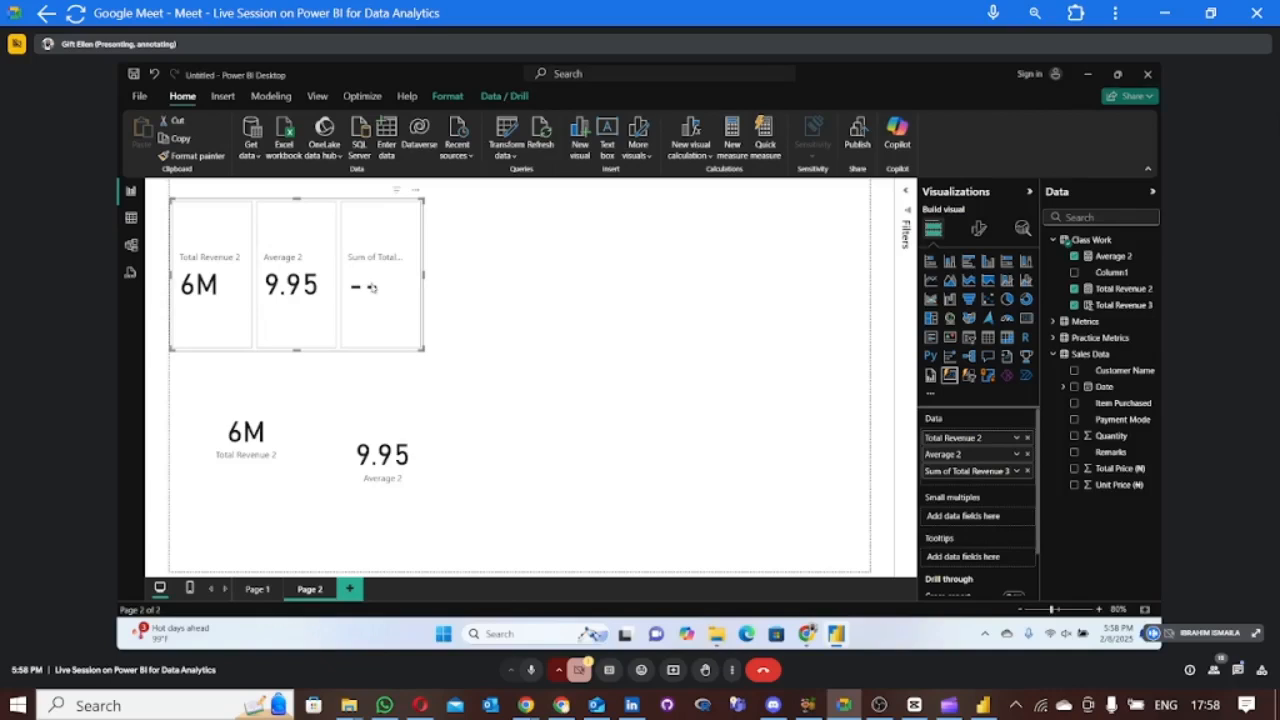
Step: Create a measure in the Class Work table as Maximum Revenue = MAX('Sales Data'[Total Price (₦)]) and commit it
right_click(1053, 243)
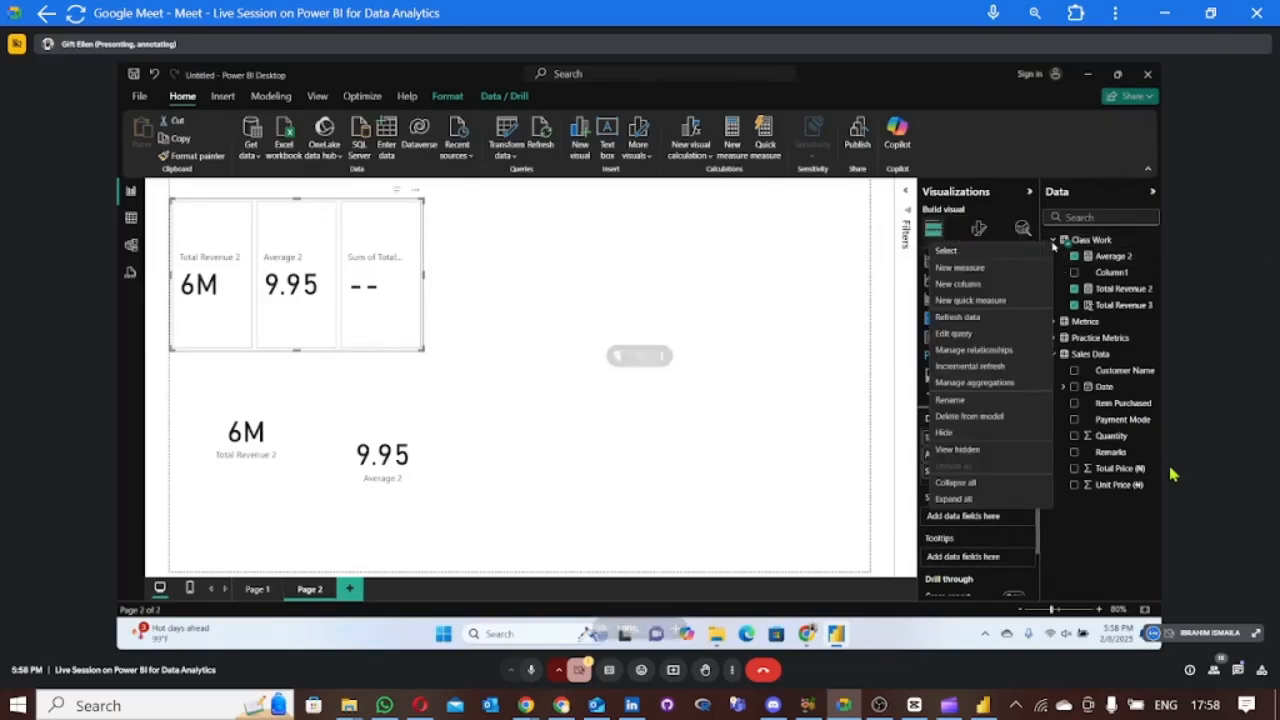
left_click(996, 270)
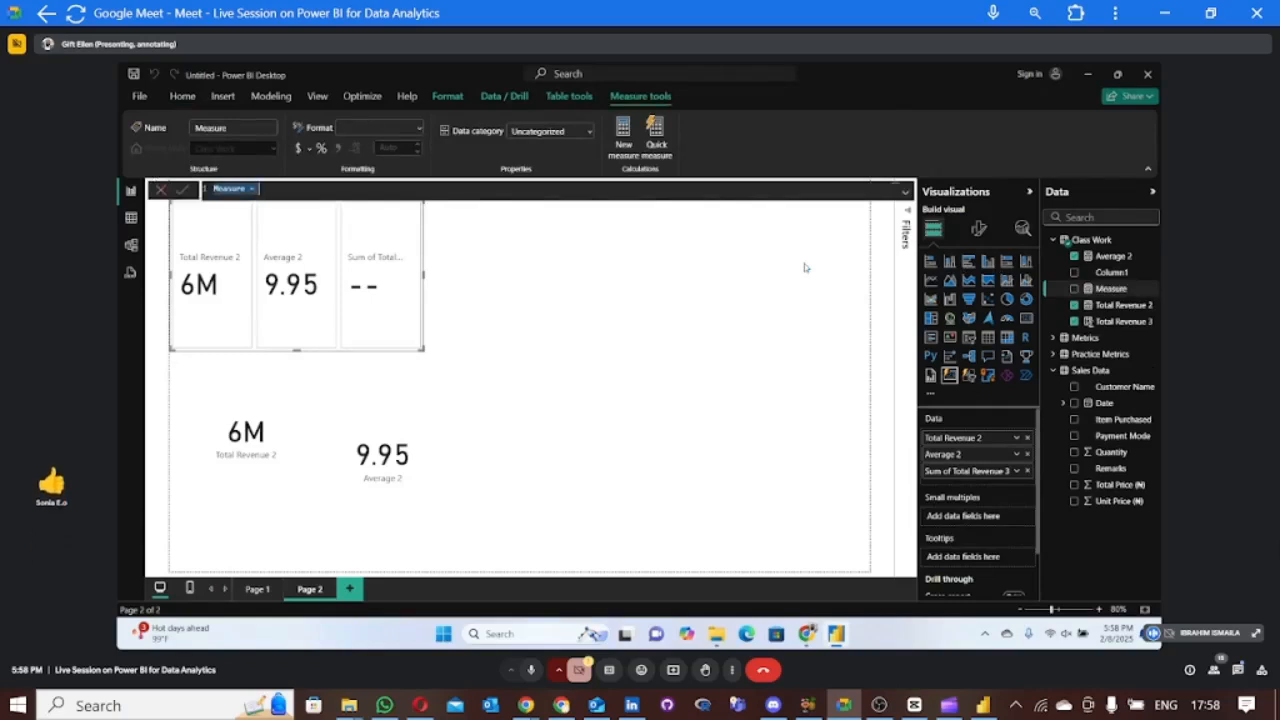
type("Maximu")
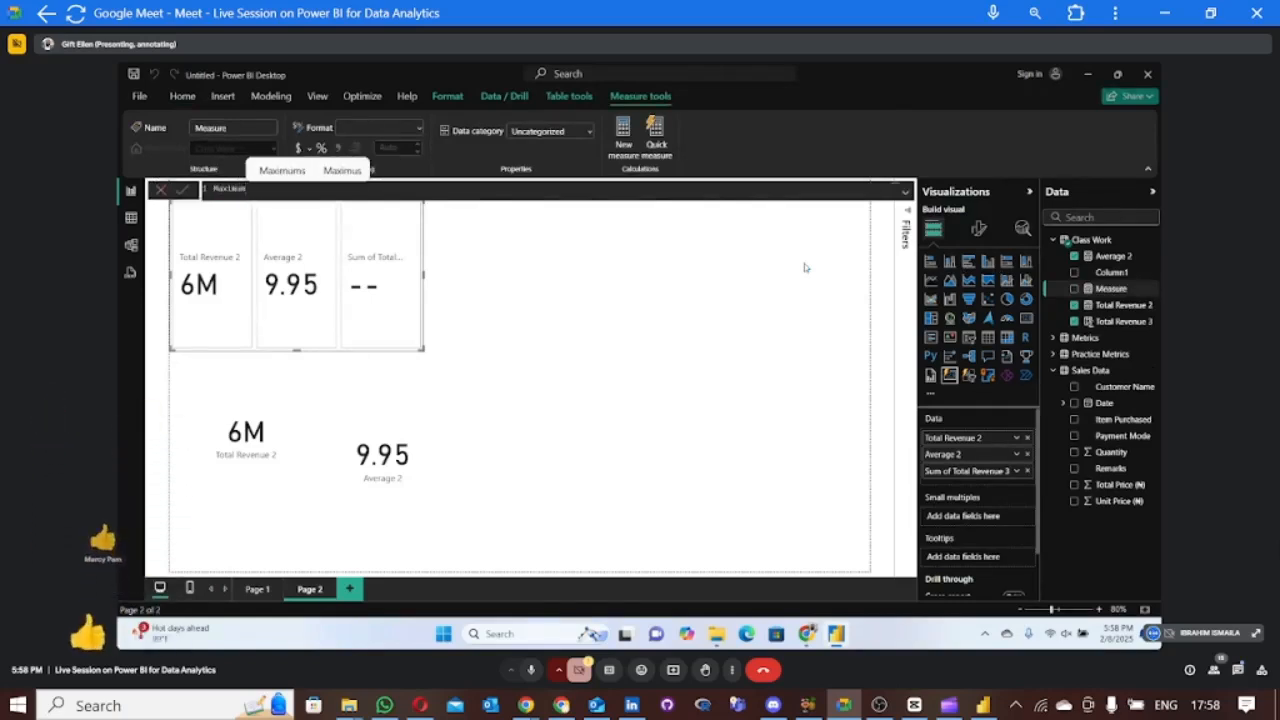
type("m Revenue")
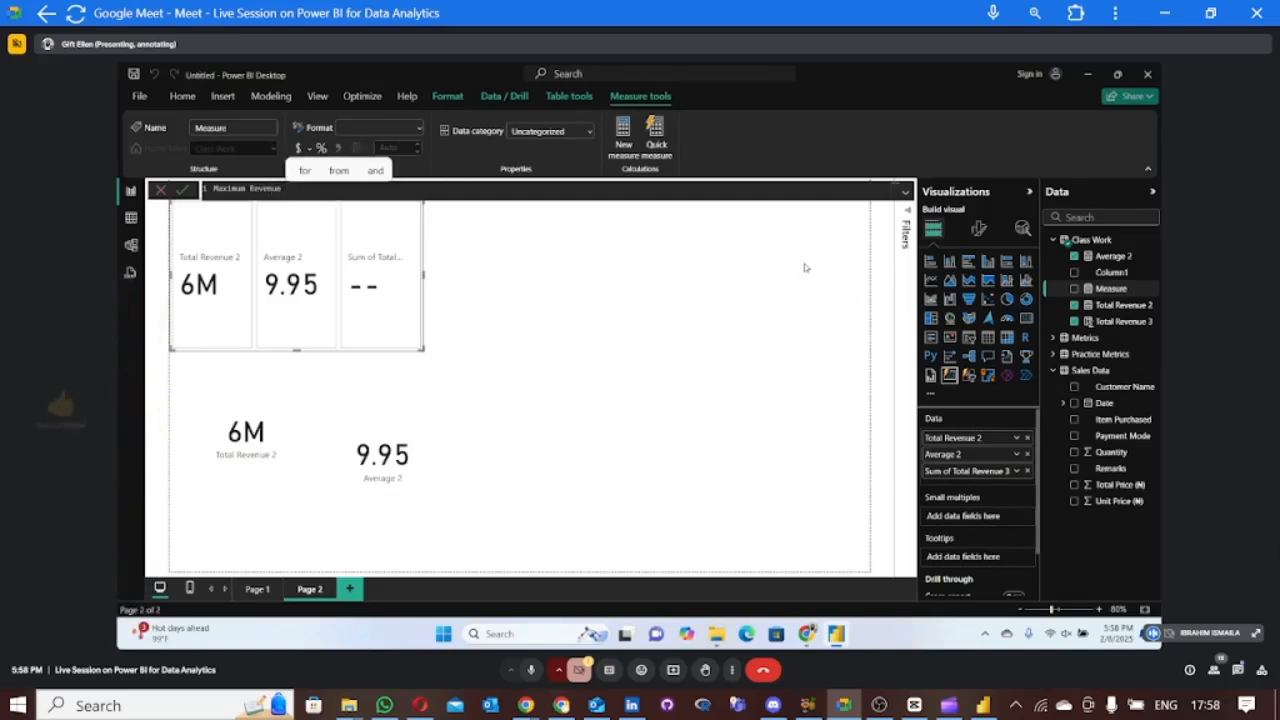
type(" =")
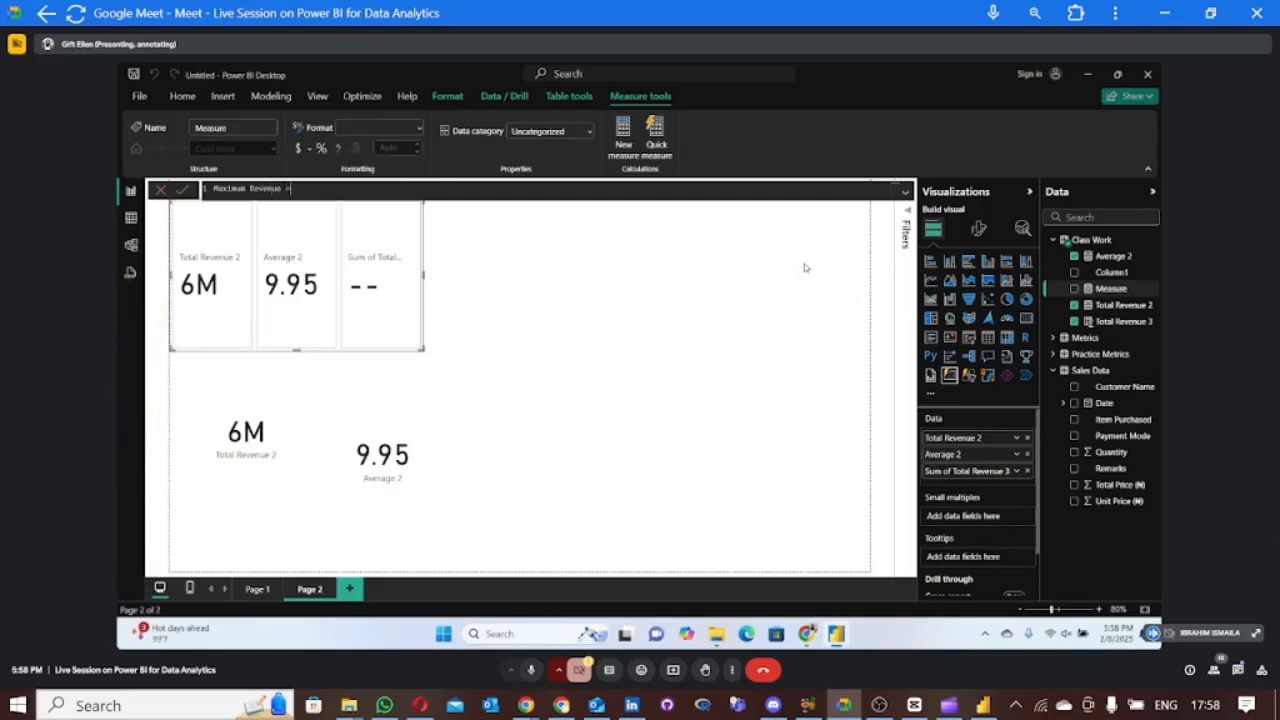
type("MA")
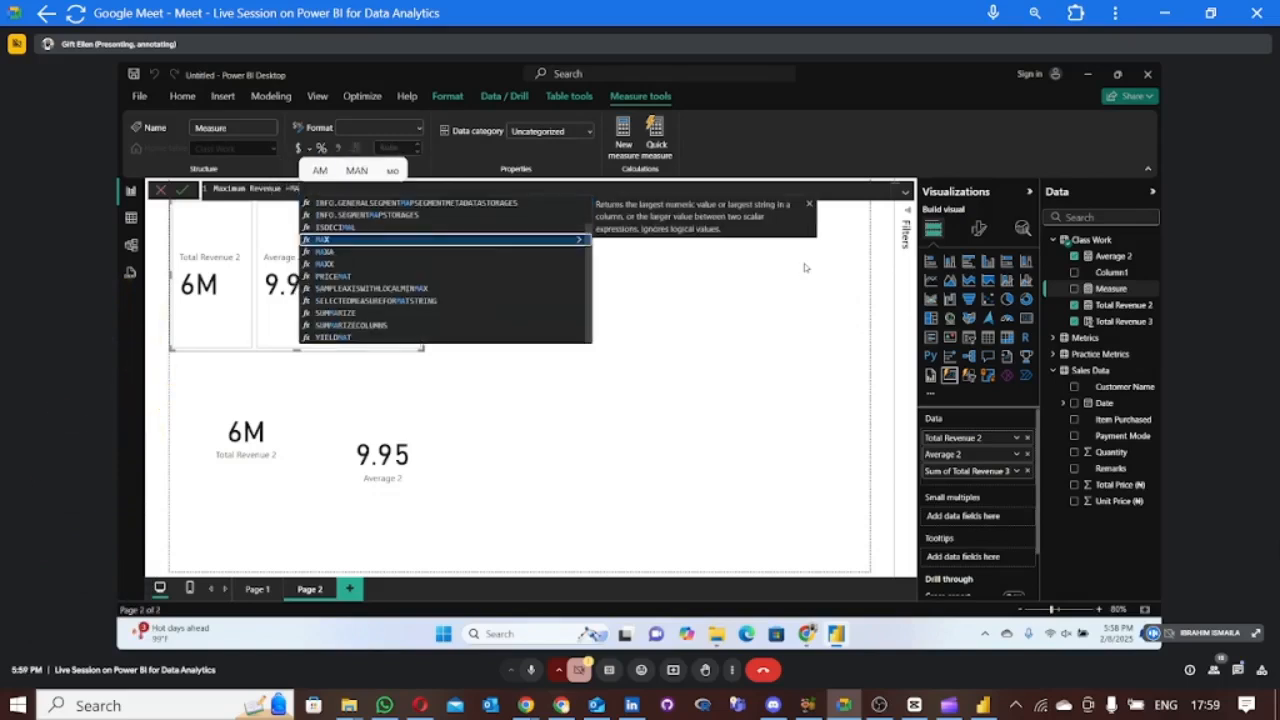
type("X(")
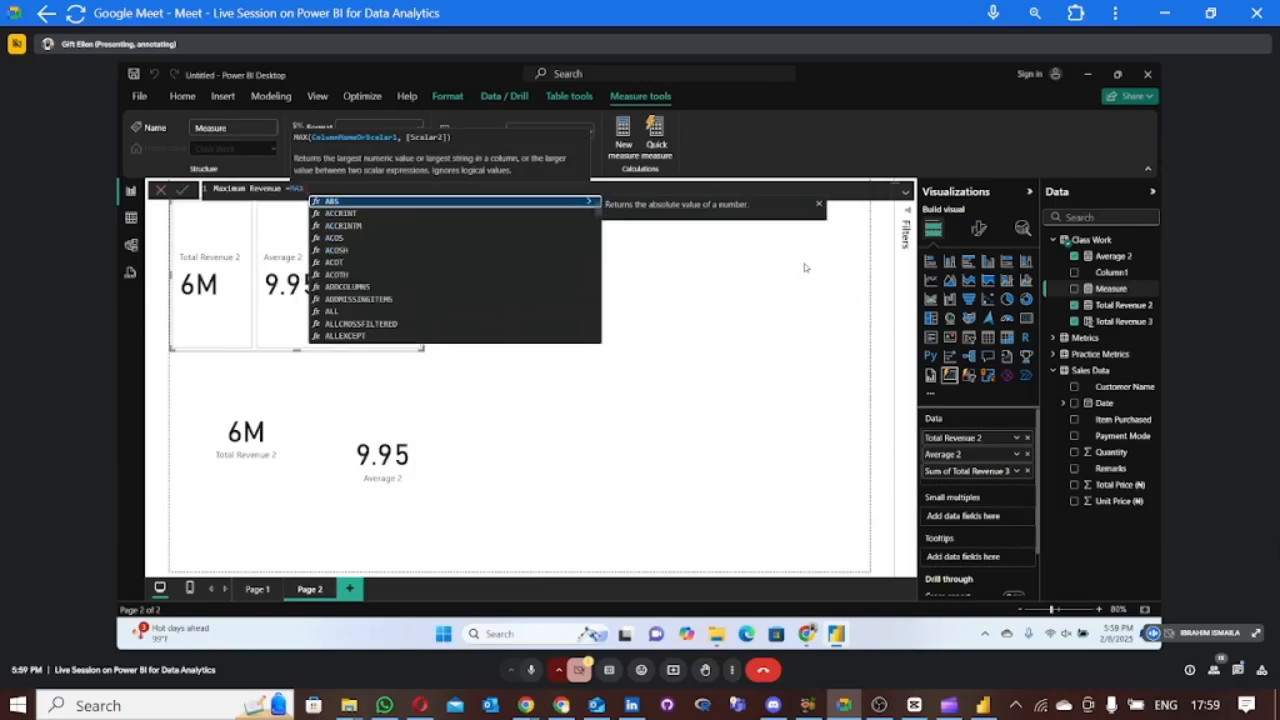
type("s")
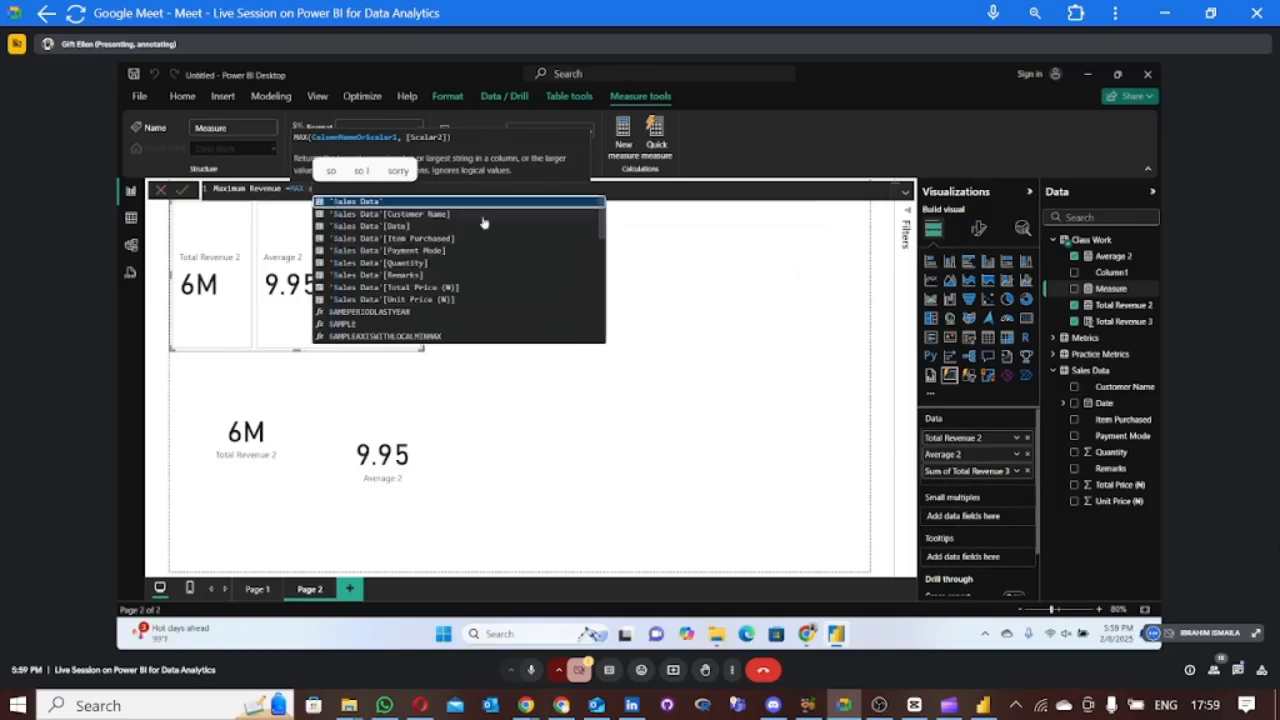
left_click(413, 288)
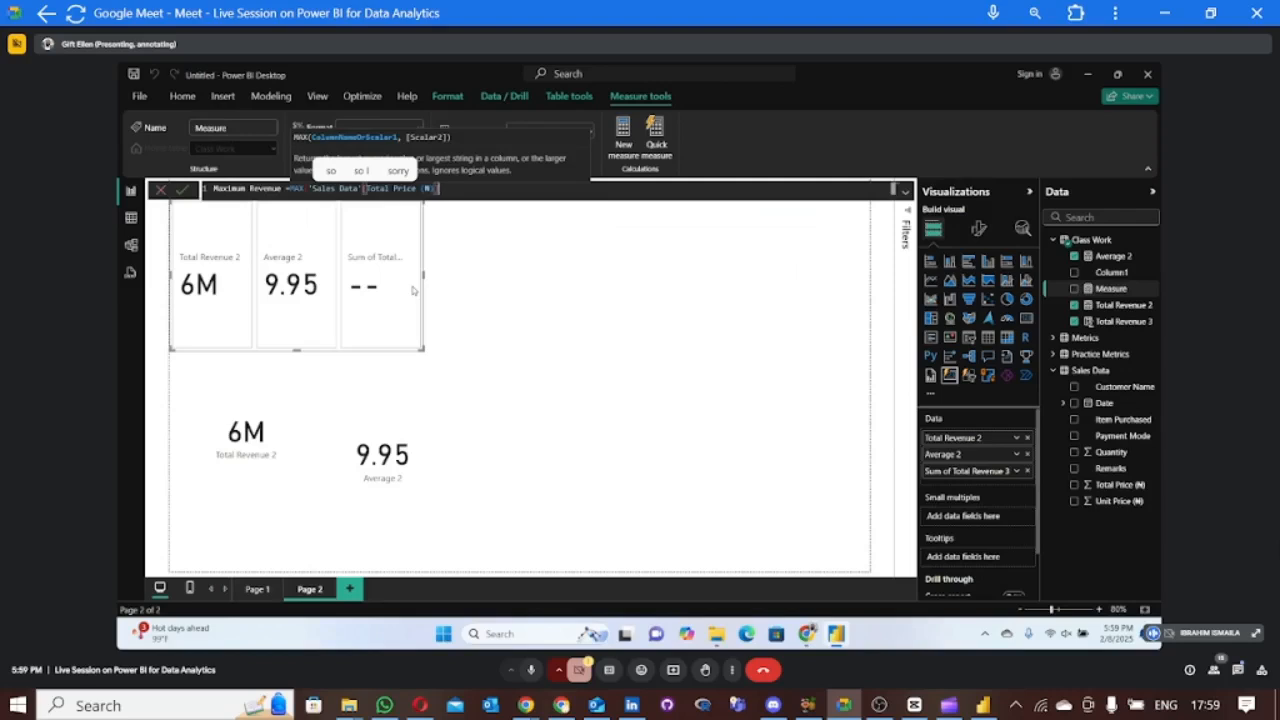
type(")")
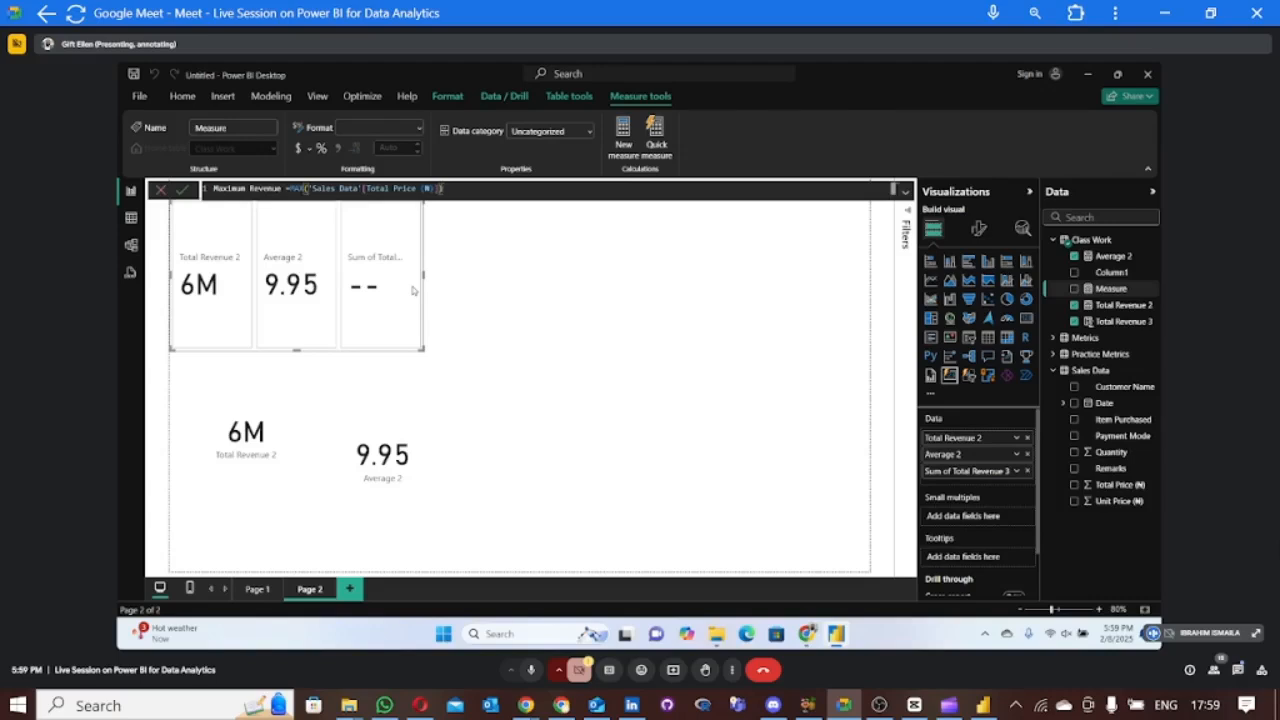
key("Return")
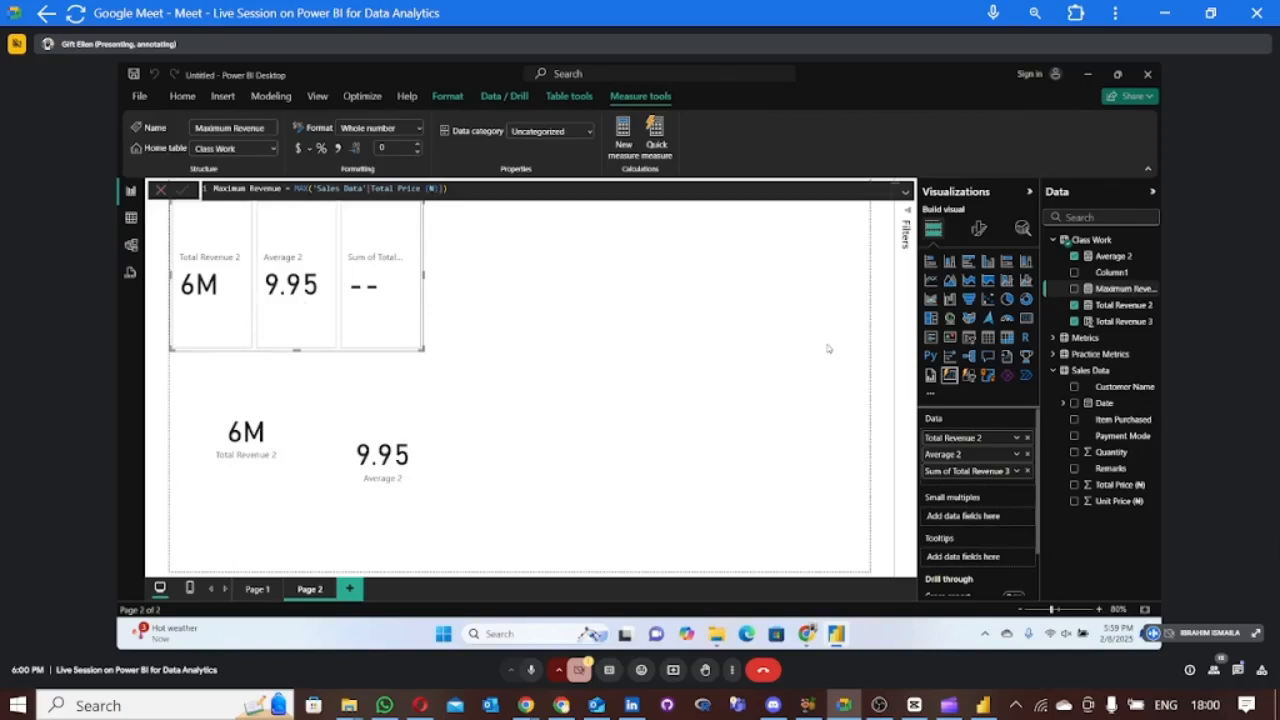
Step: Add the Maximum Revenue measure to the multi-value card, widen the card and look through its values
left_click(1074, 290)
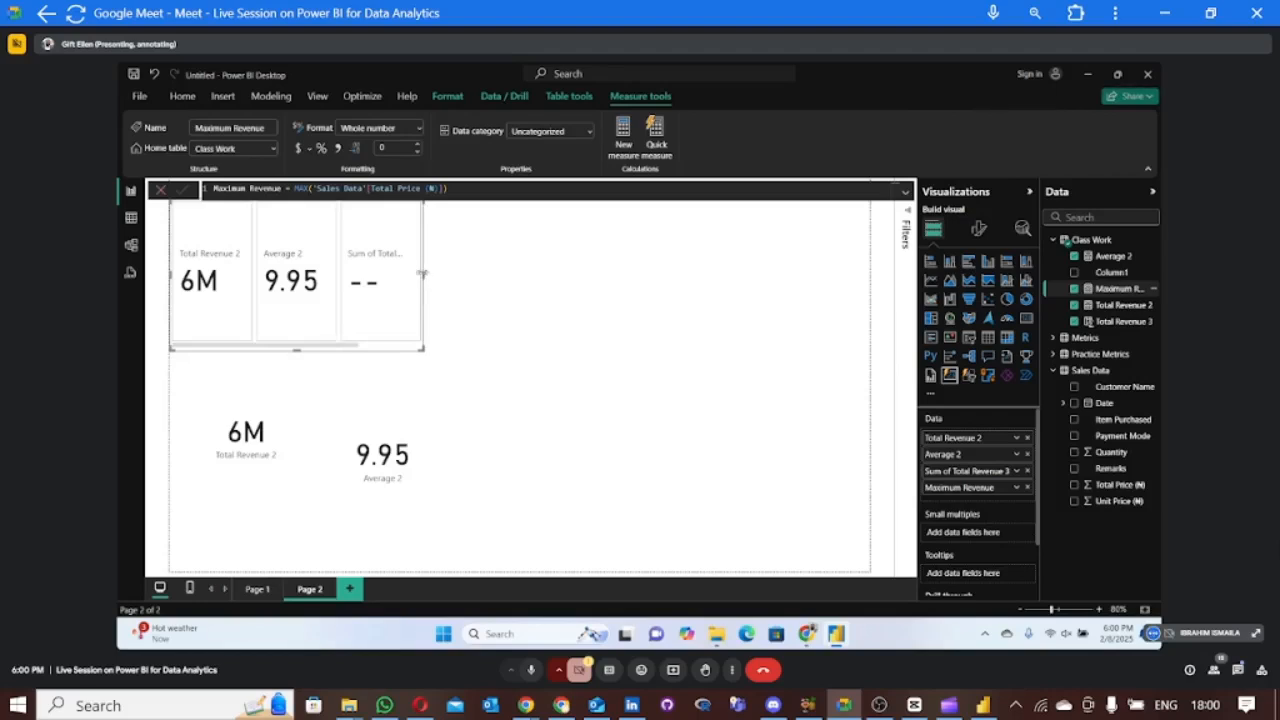
left_click_drag(423, 274, 557, 348)
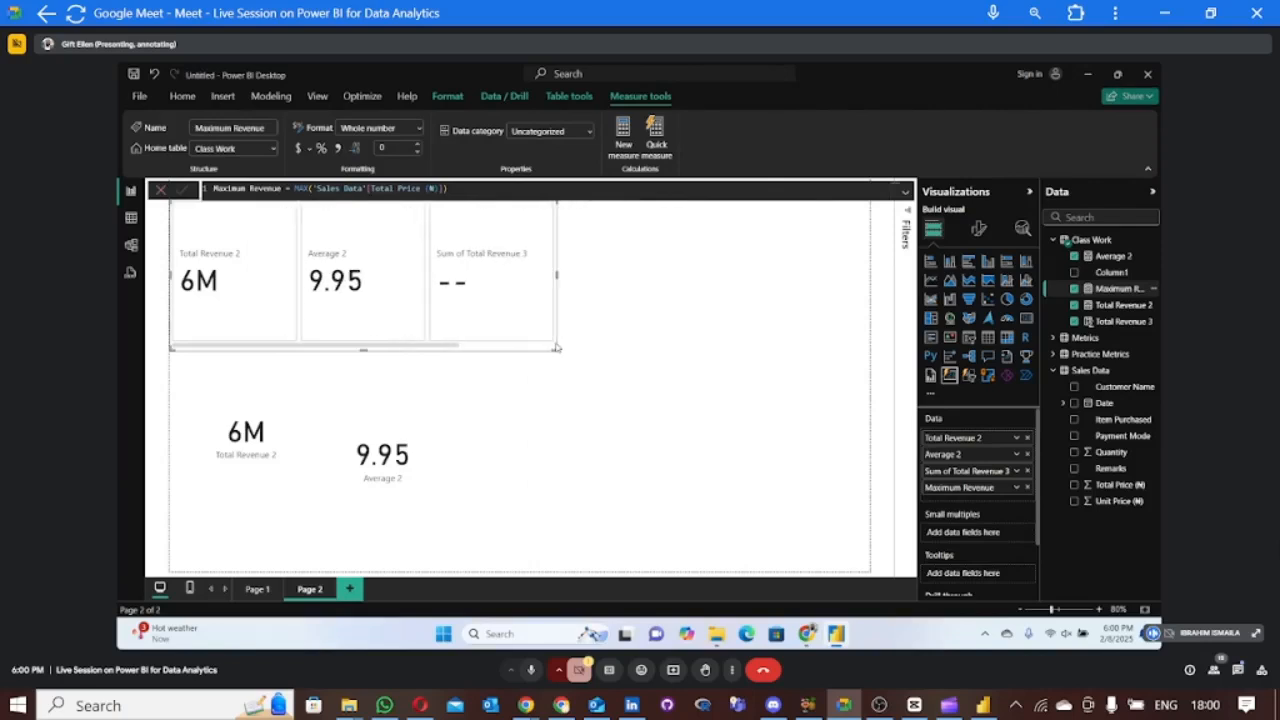
left_click_drag(443, 350, 545, 354)
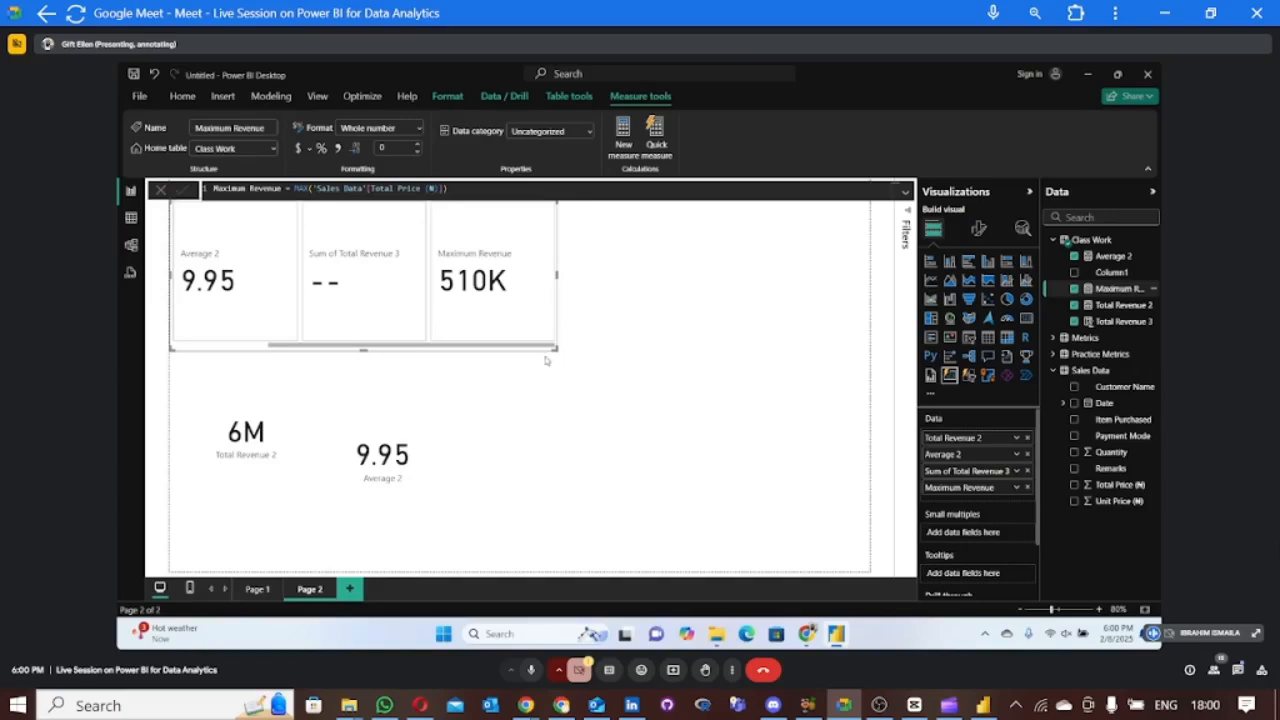
scroll(450, 340, "left", 3)
left_click_drag(475, 341, 525, 358)
scroll(500, 287, "left", 1)
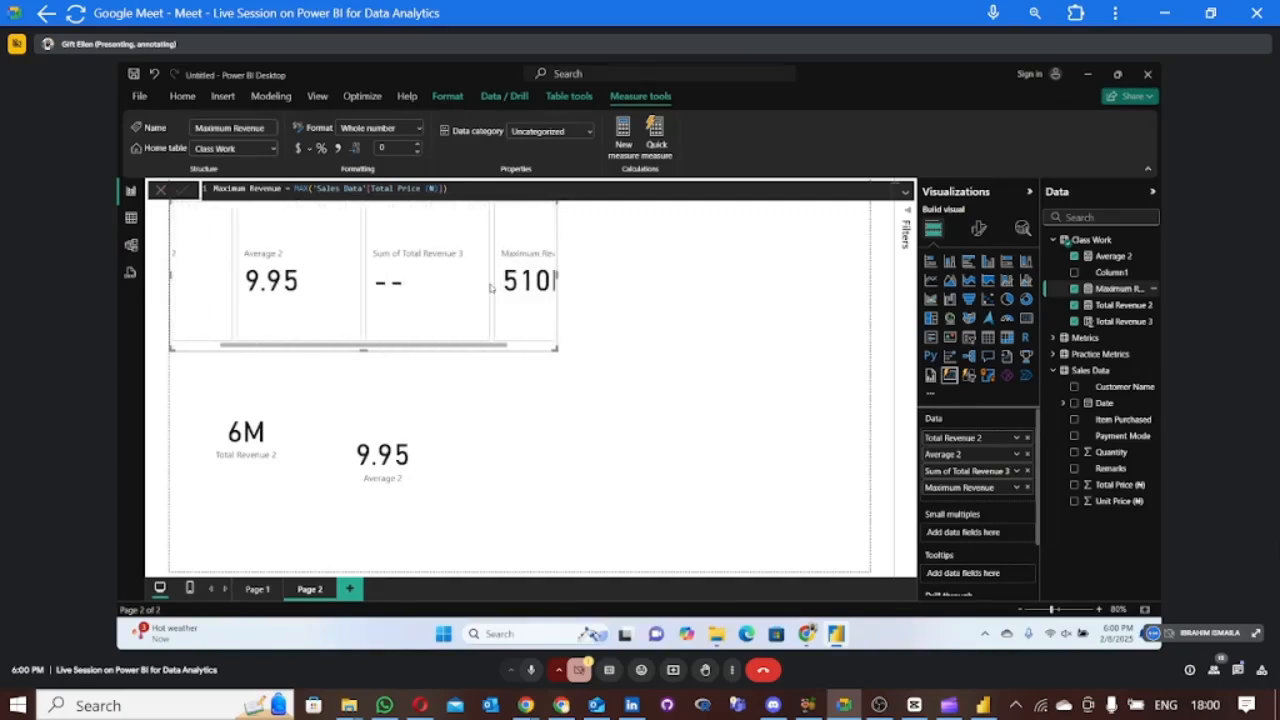
scroll(490, 287, "left", 1)
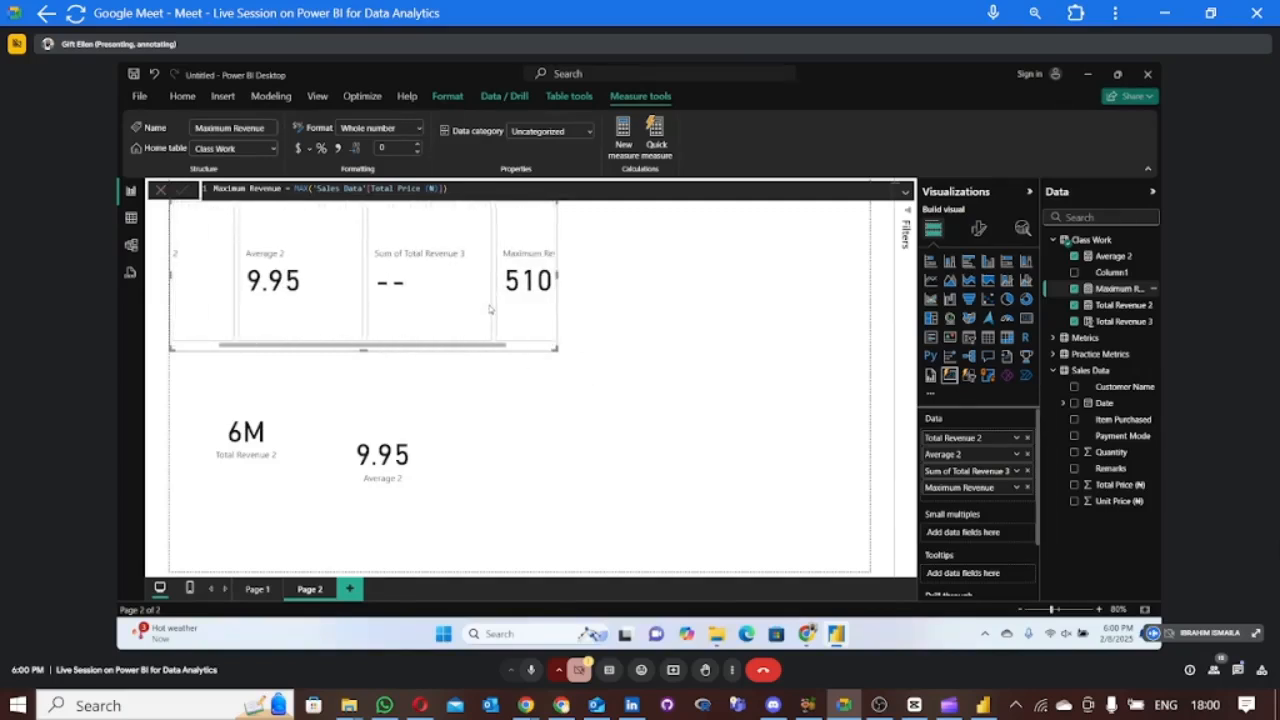
Step: Reposition the multi-value card slightly lower along the page's left edge, above the standalone cards, and review its values
left_click_drag(490, 310, 519, 340)
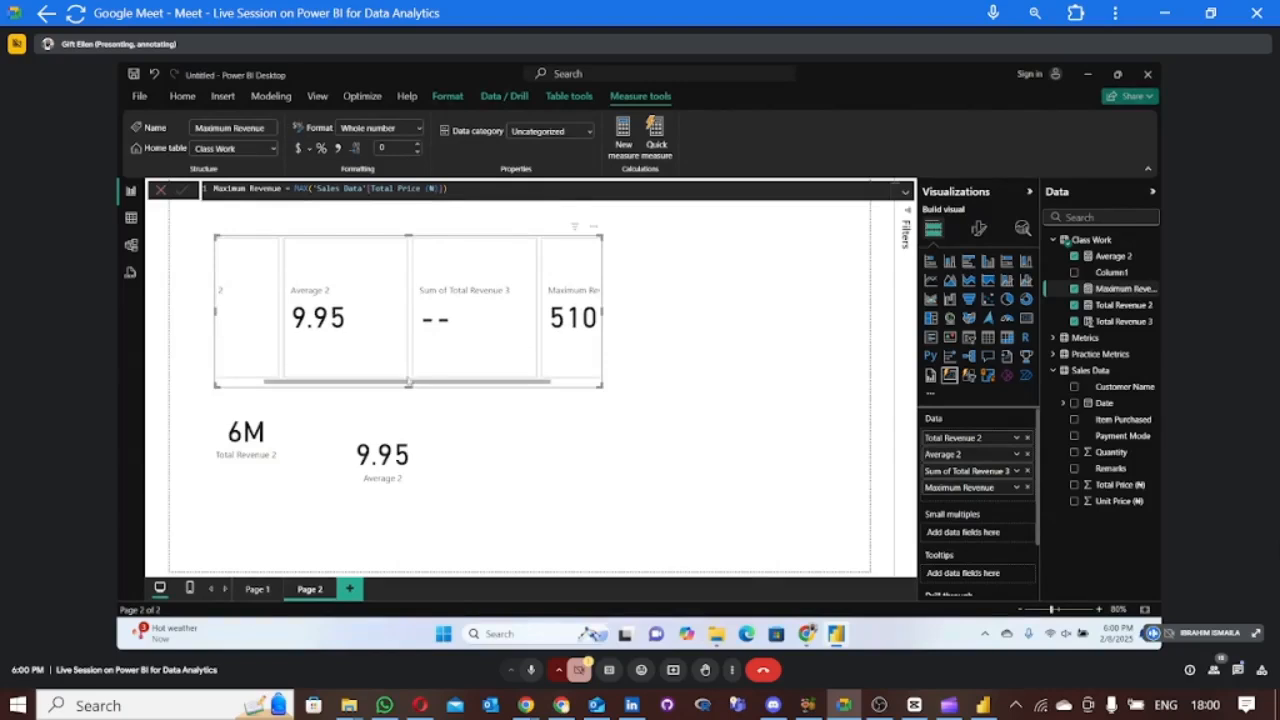
left_click_drag(406, 386, 310, 386)
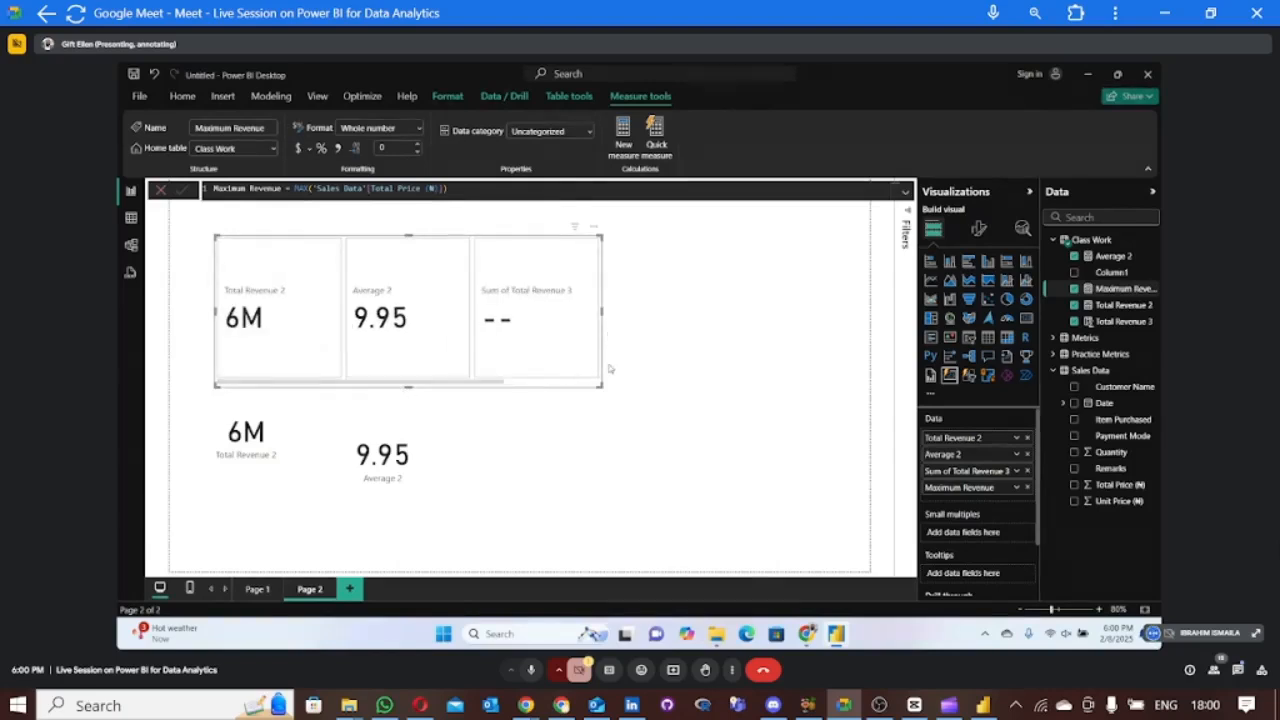
scroll(519, 318, "down", 2)
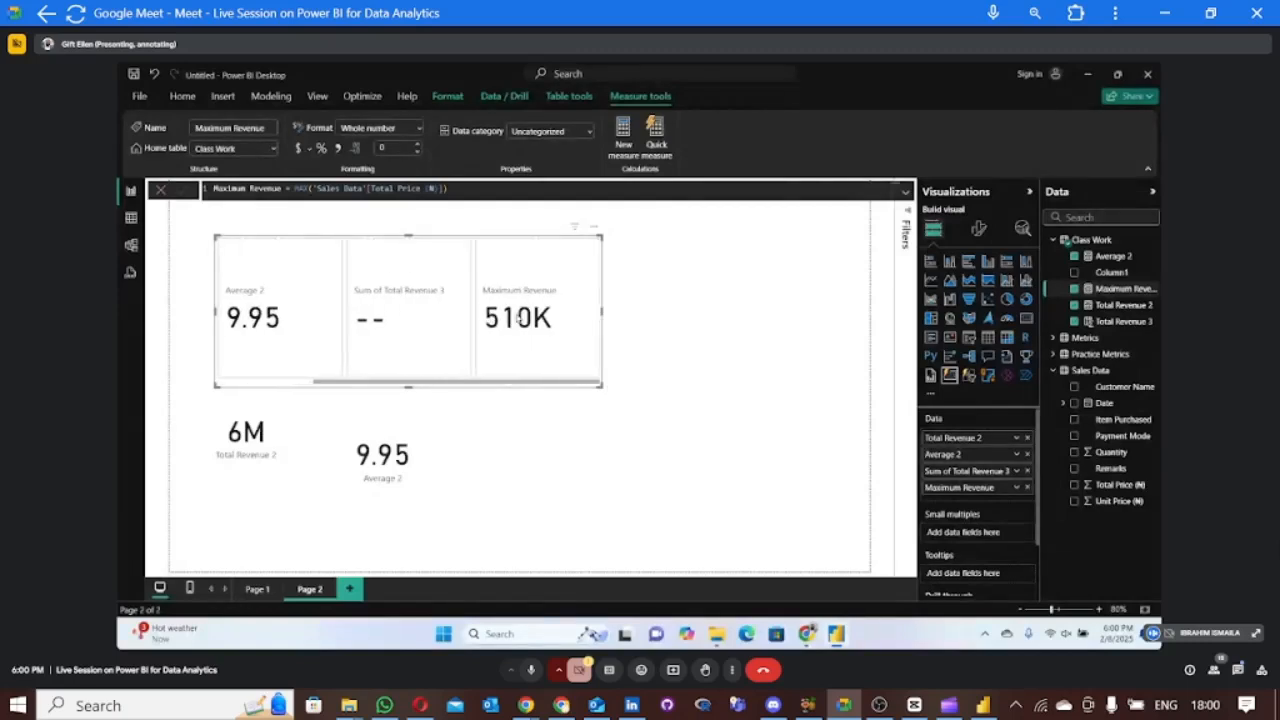
scroll(519, 318, "up", 3)
scroll(514, 318, "down", 2)
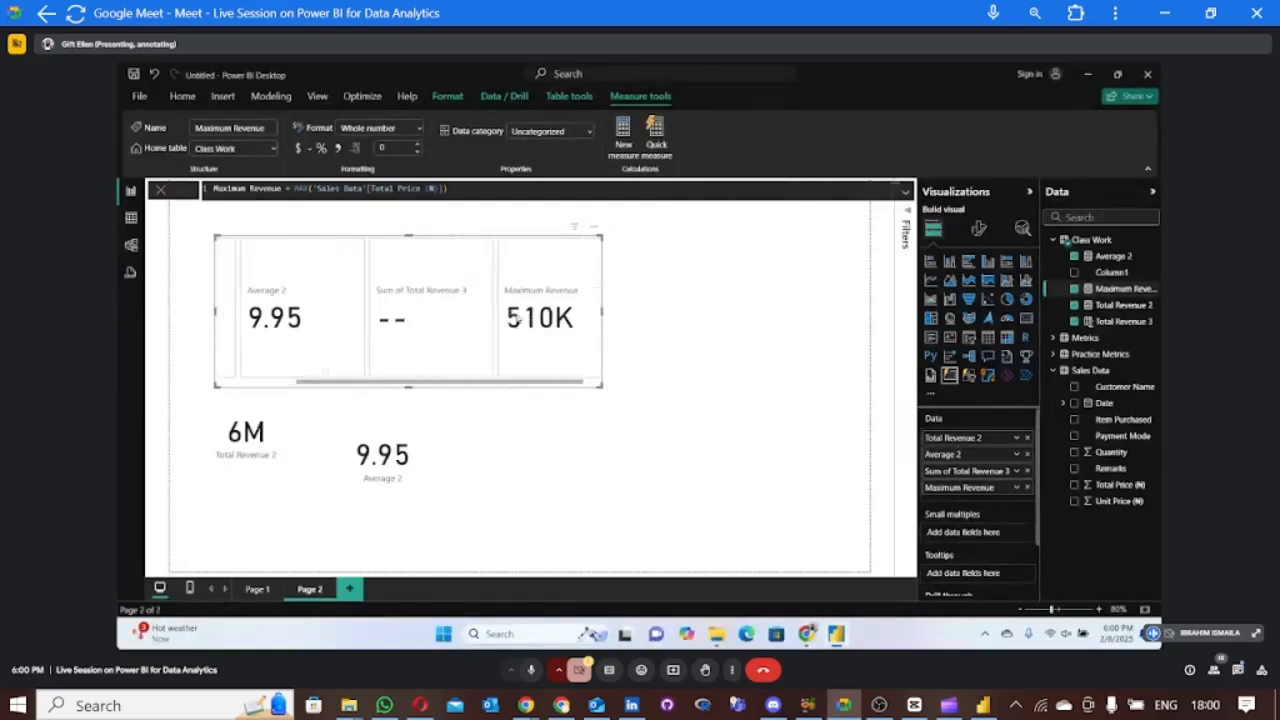
scroll(514, 318, "down", 1)
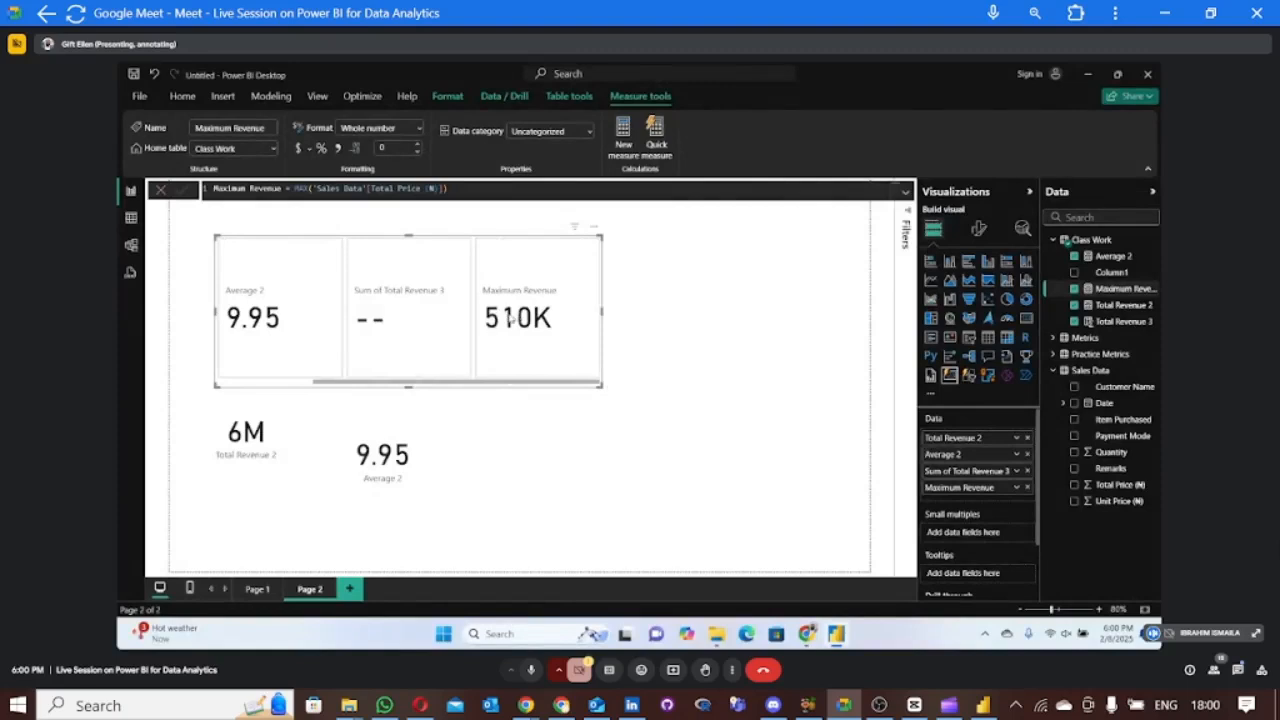
scroll(512, 318, "up", 3)
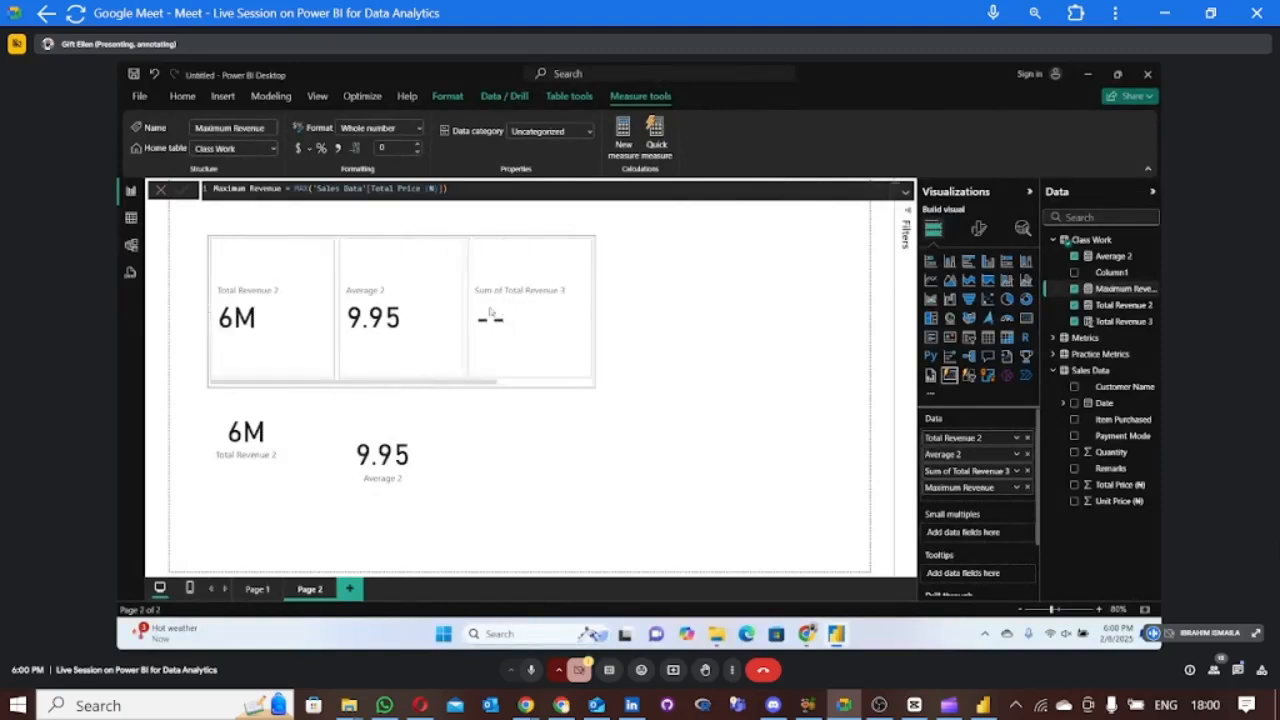
left_click_drag(510, 318, 463, 292)
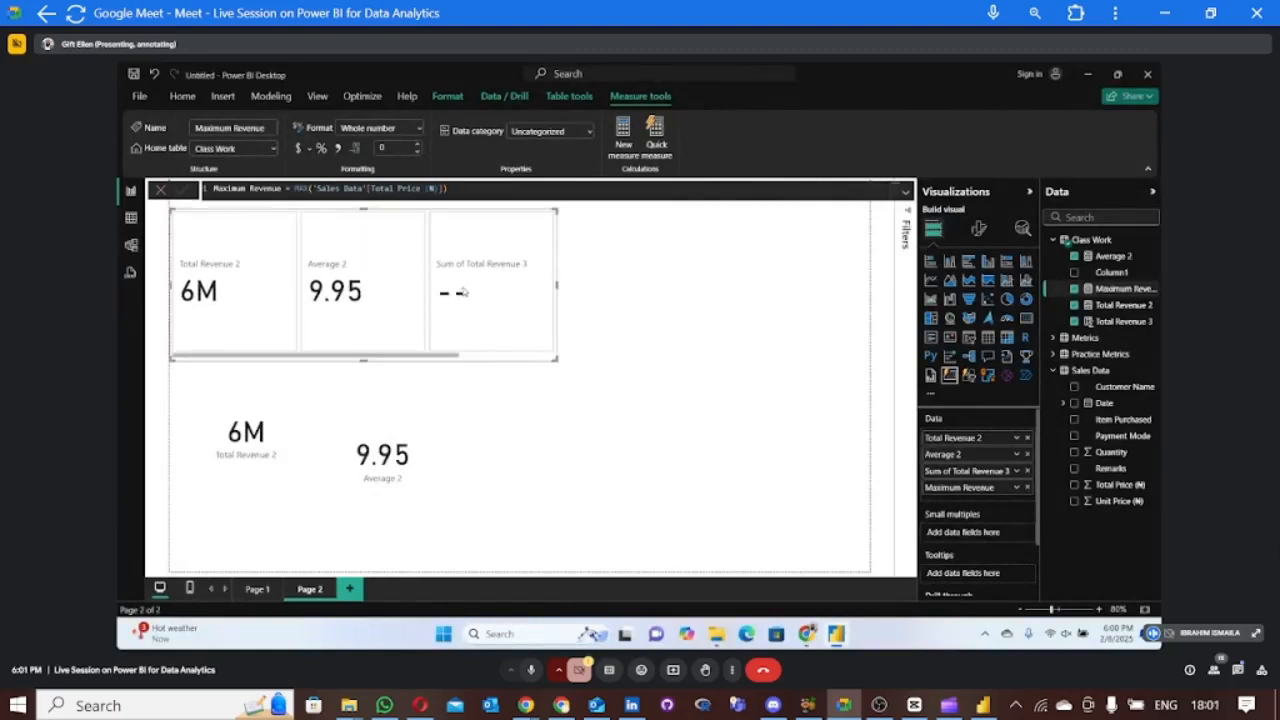
left_click(755, 403)
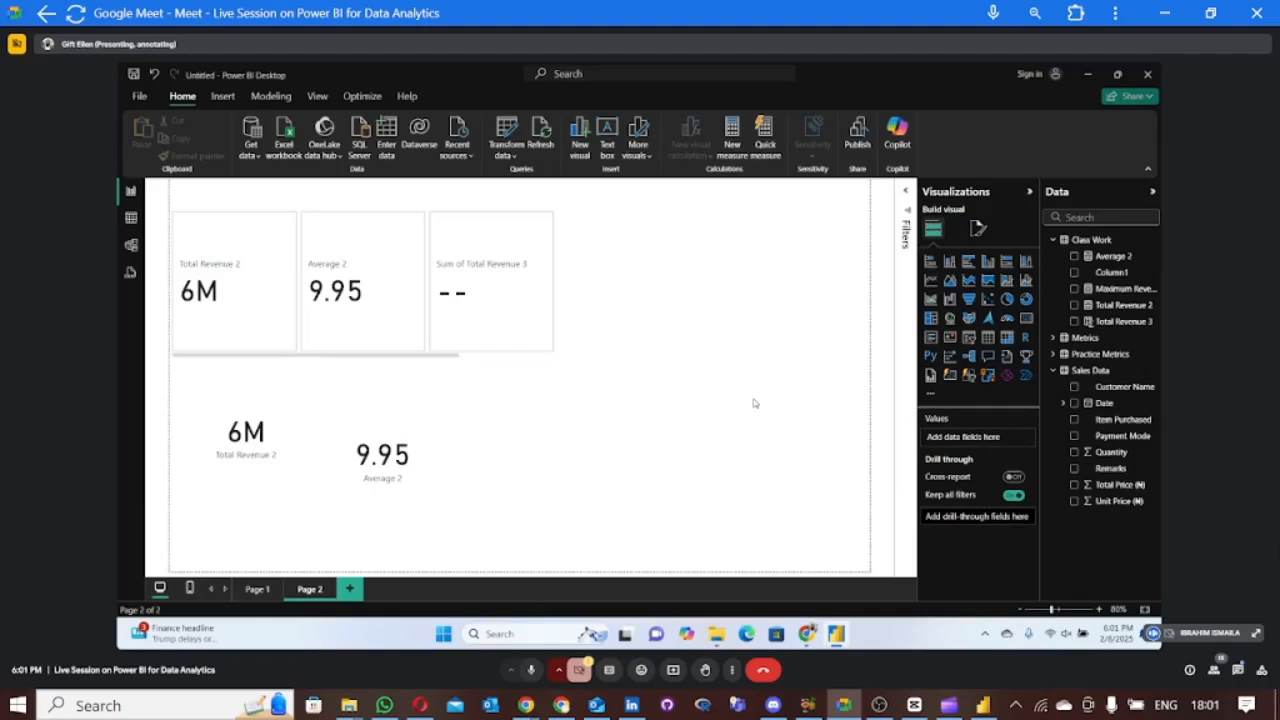
left_click(434, 264)
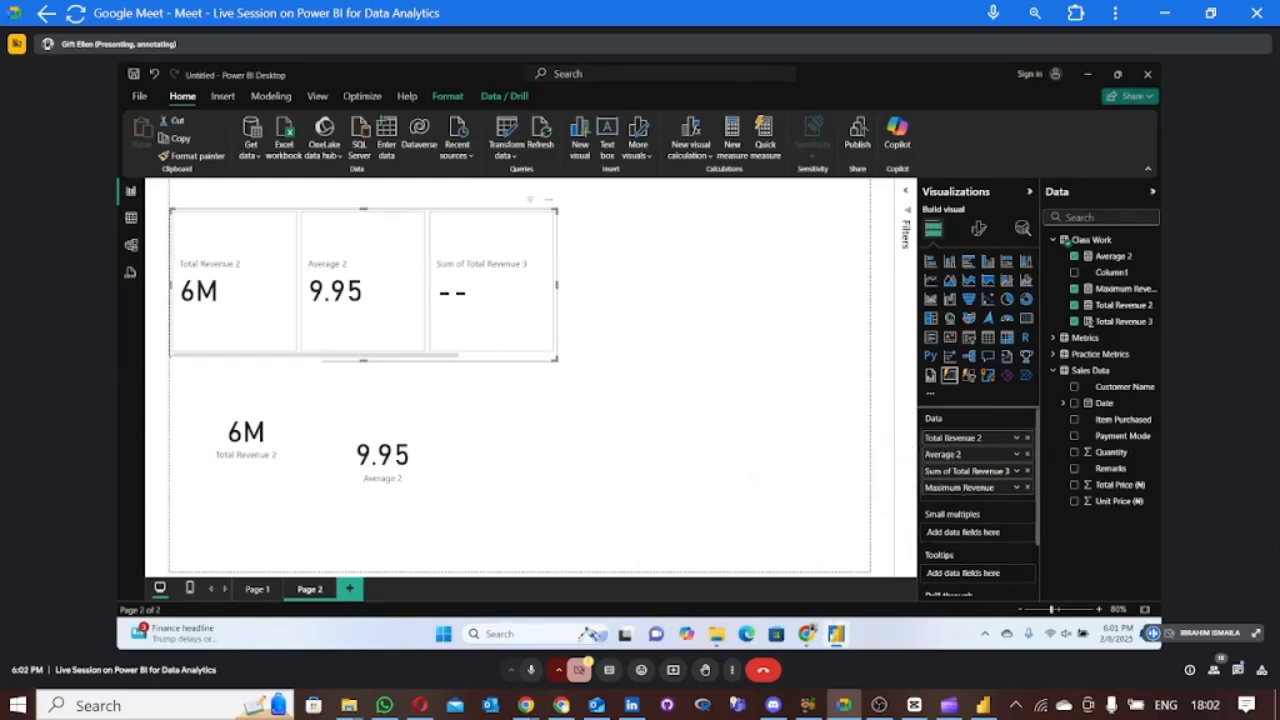
Step: Switch to the Google Meet window and mute the microphone
mouse_move(806, 633)
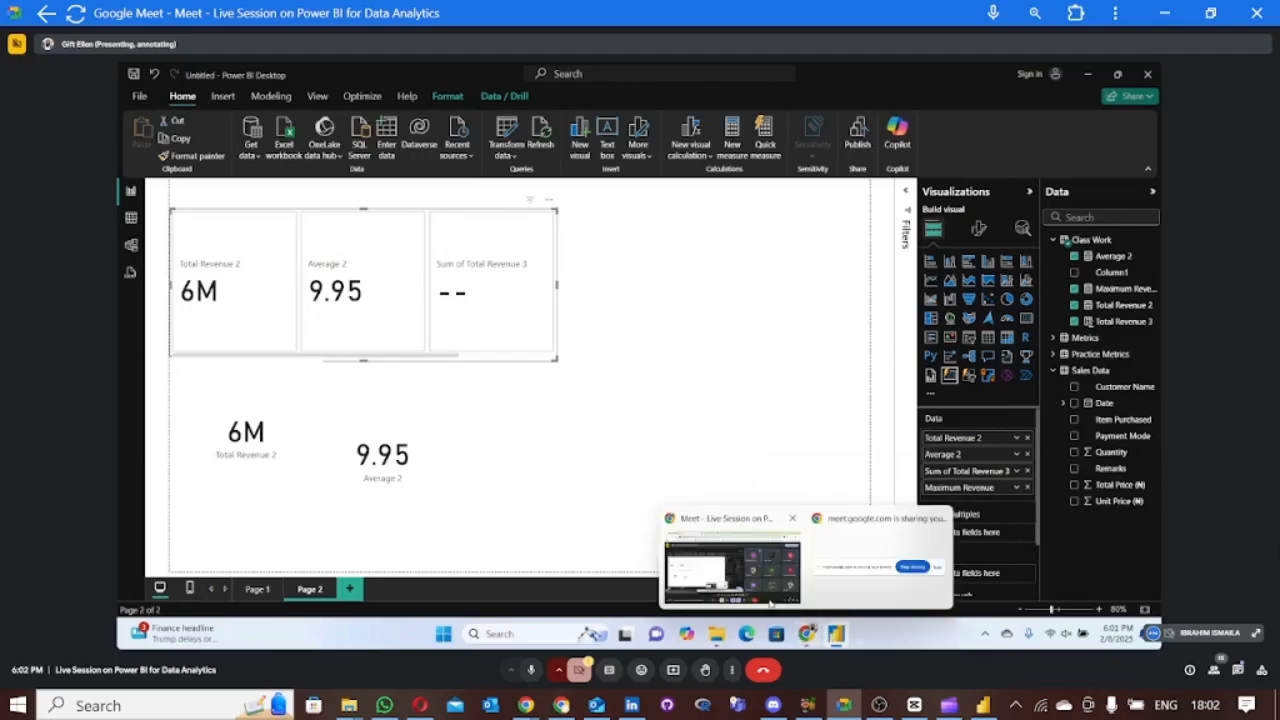
left_click(768, 598)
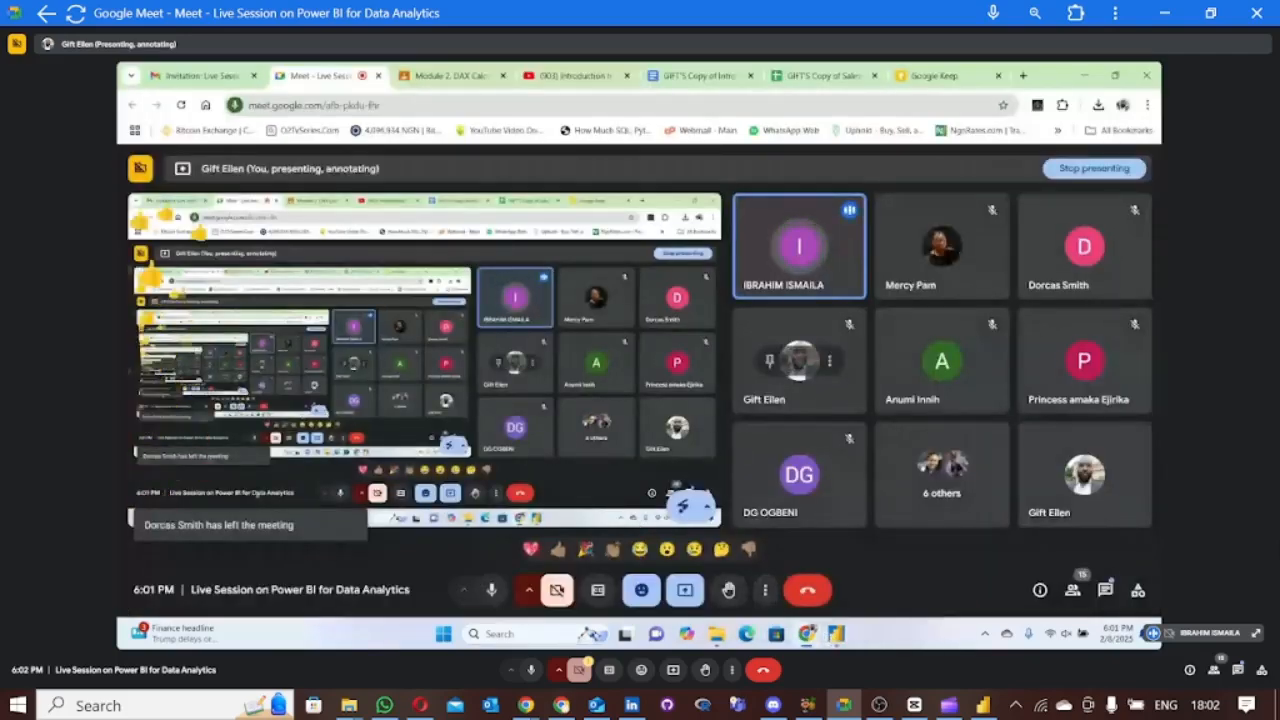
left_click(489, 599)
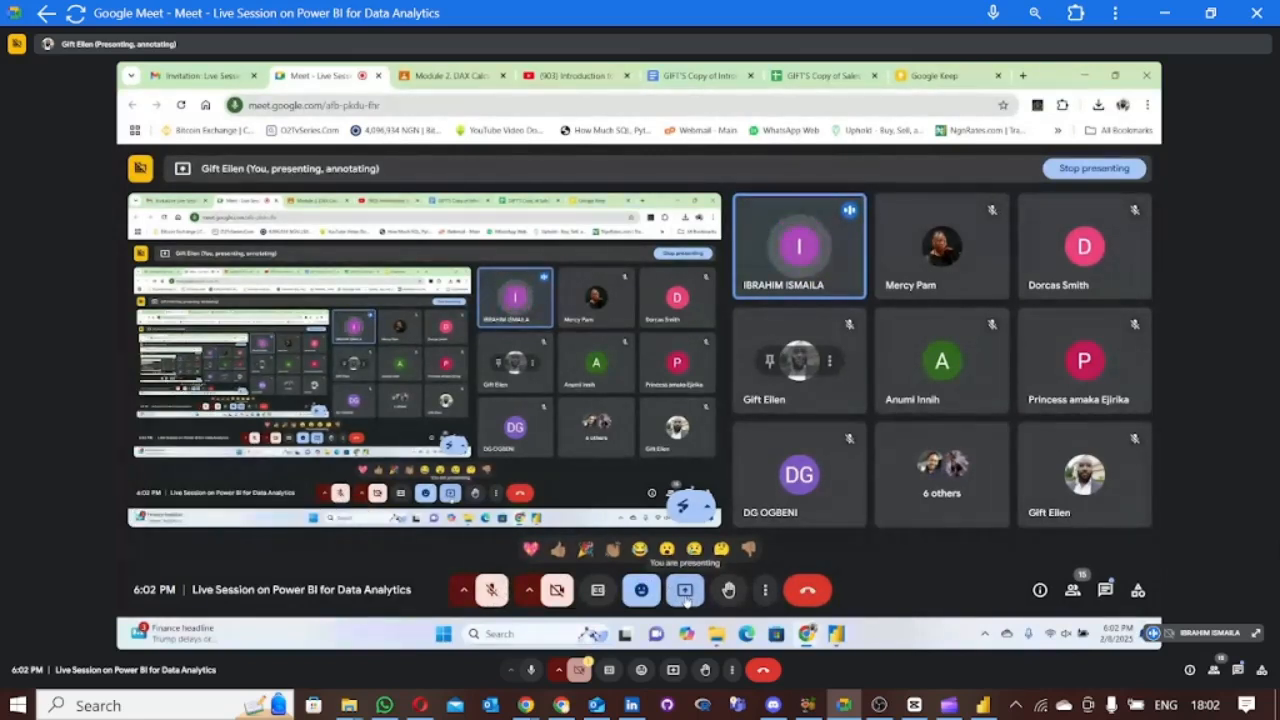
left_click(686, 594)
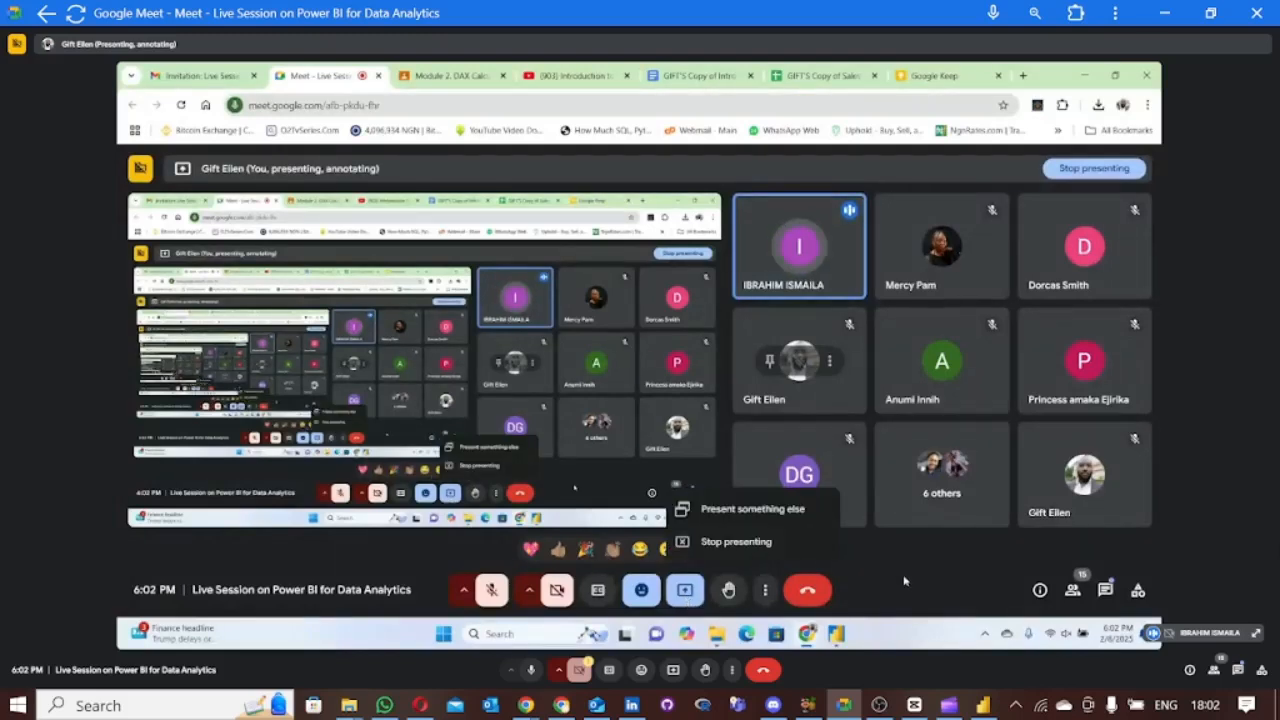
left_click(905, 581)
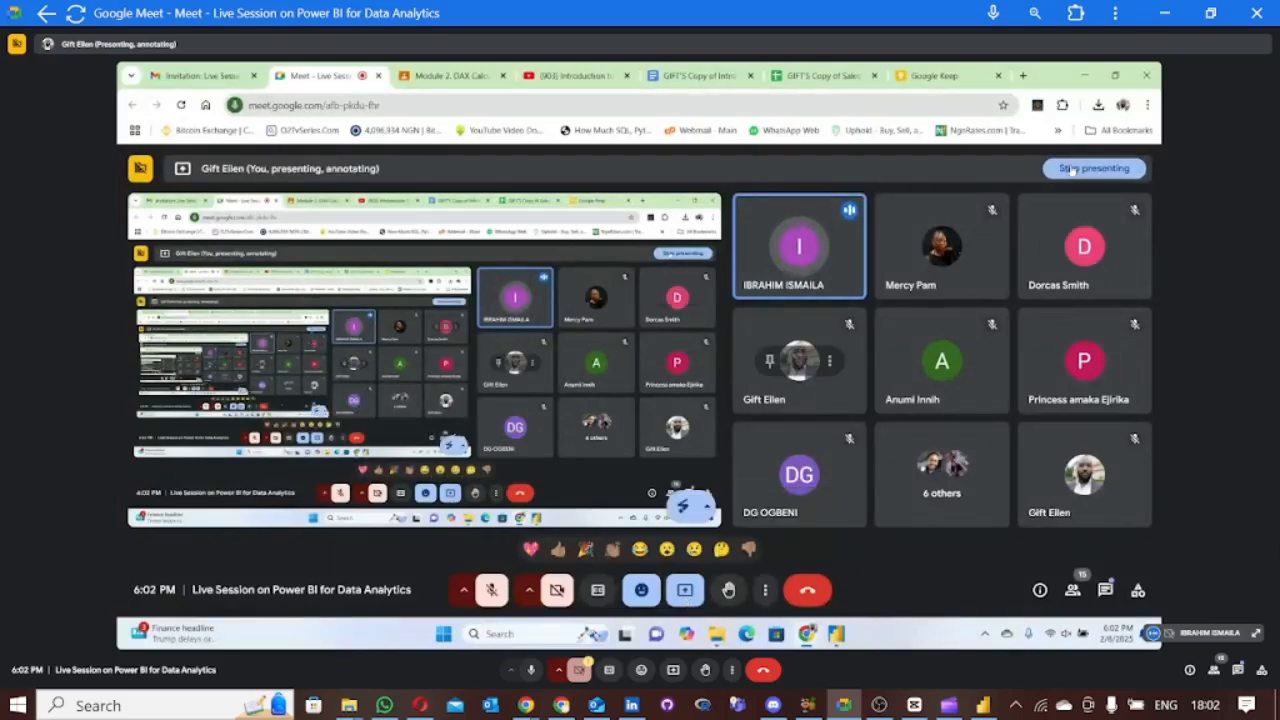